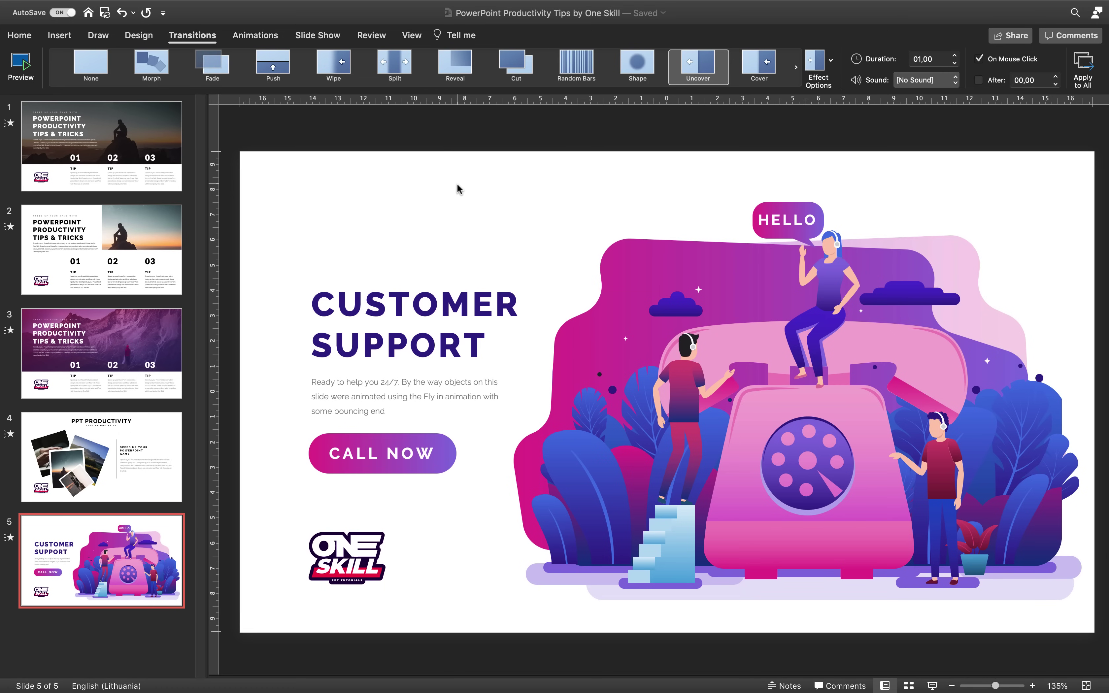
Step: Review slide 1 and then slide 2 of the deck with the Uncover transition applied
click(159, 150)
click(154, 255)
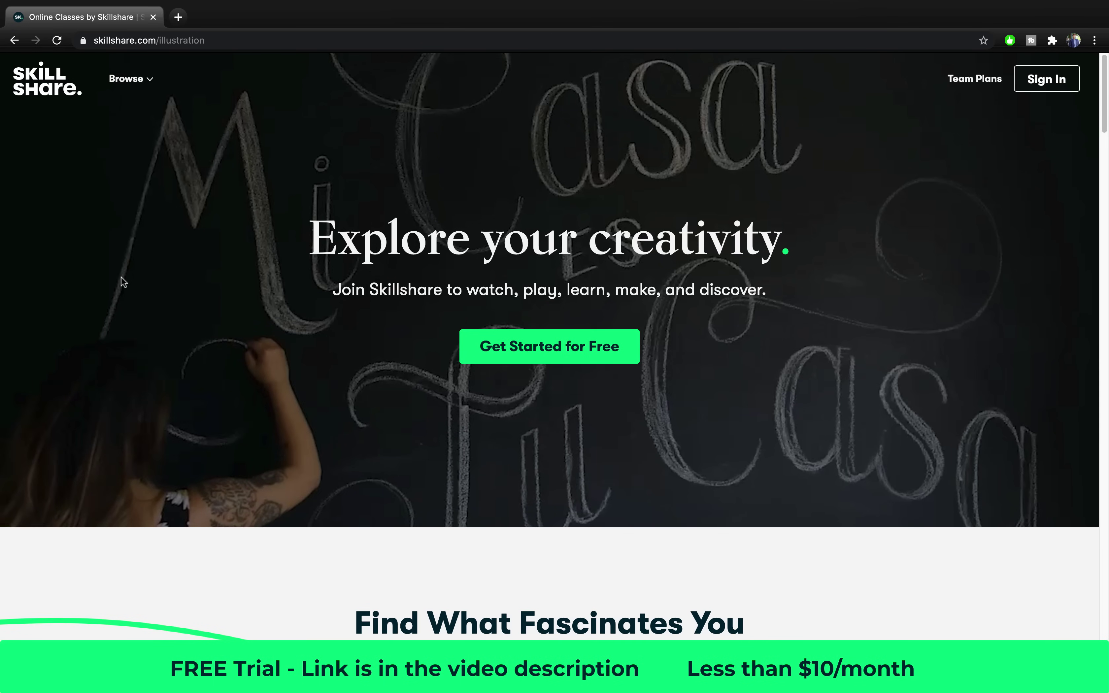
Step: Preview the Animation and Design class categories on Skillshare, then return to Illustration
scroll(122, 279, down, 3)
scroll(121, 278, down, 4)
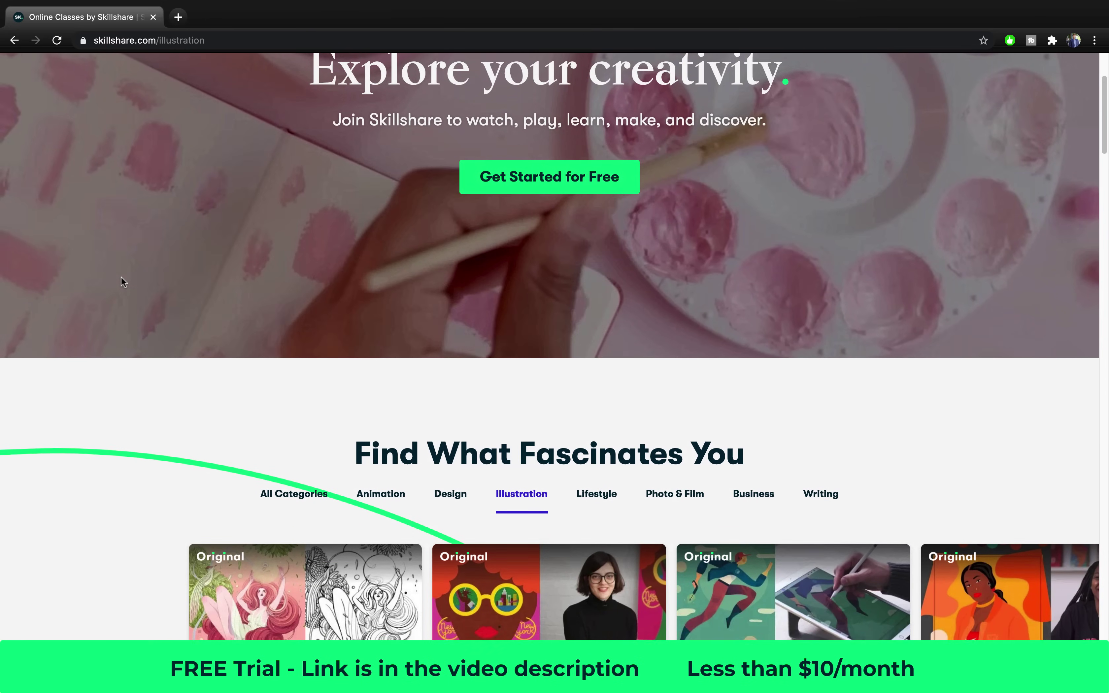
scroll(121, 278, down, 5)
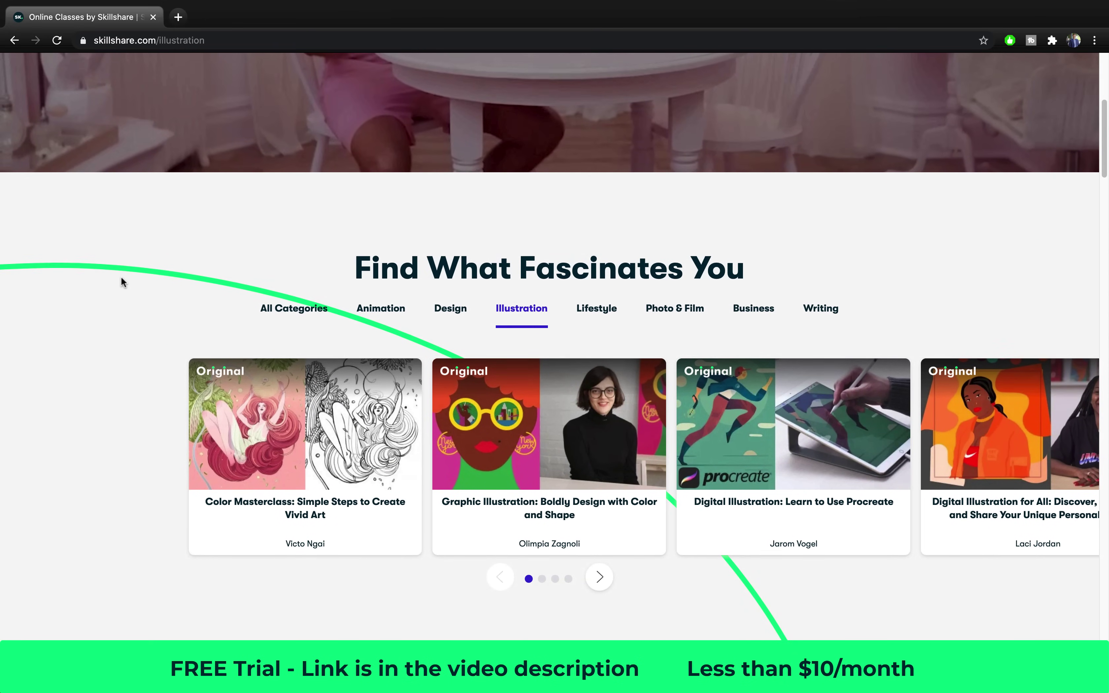
scroll(121, 277, down, 5)
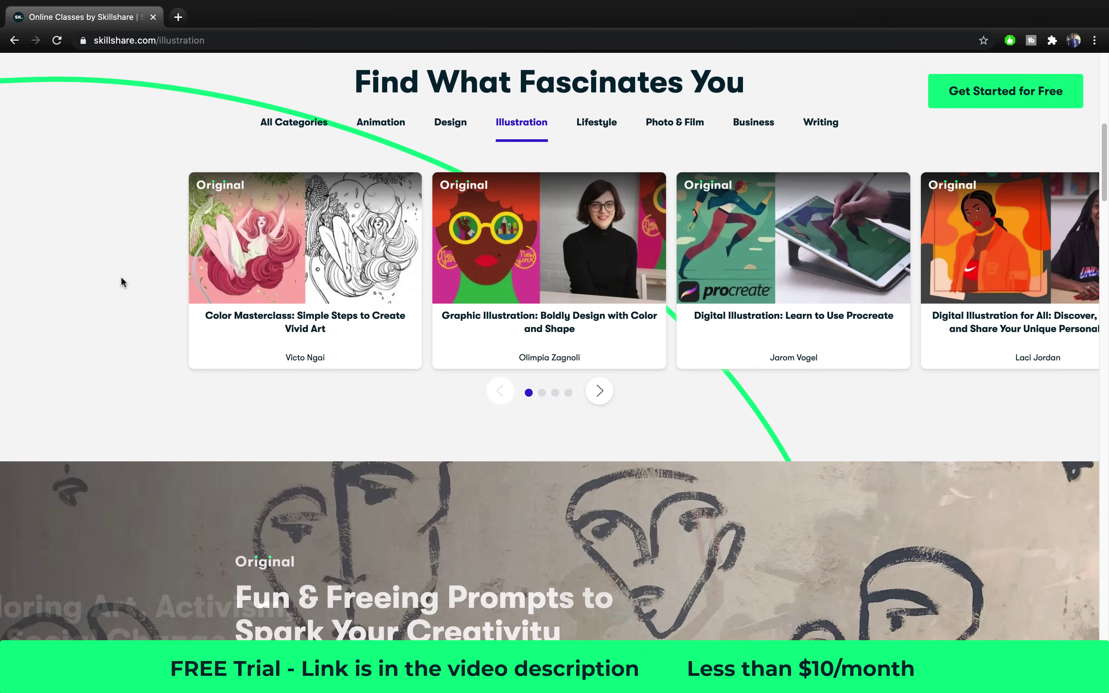
scroll(122, 279, down, 3)
scroll(121, 278, up, 11)
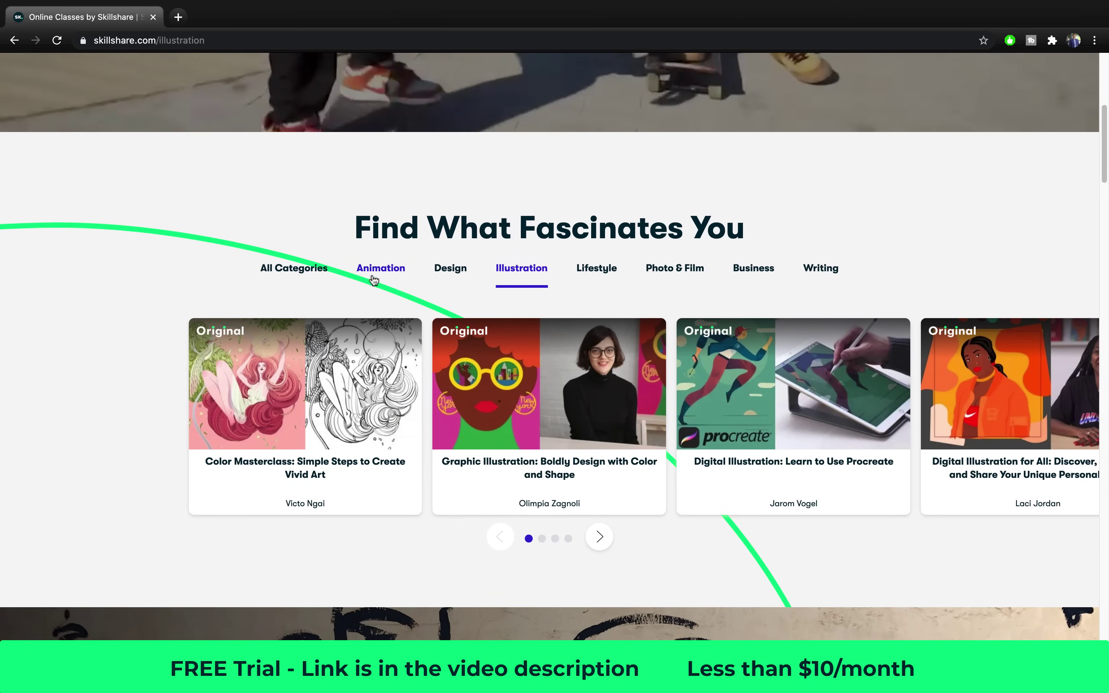
click(382, 270)
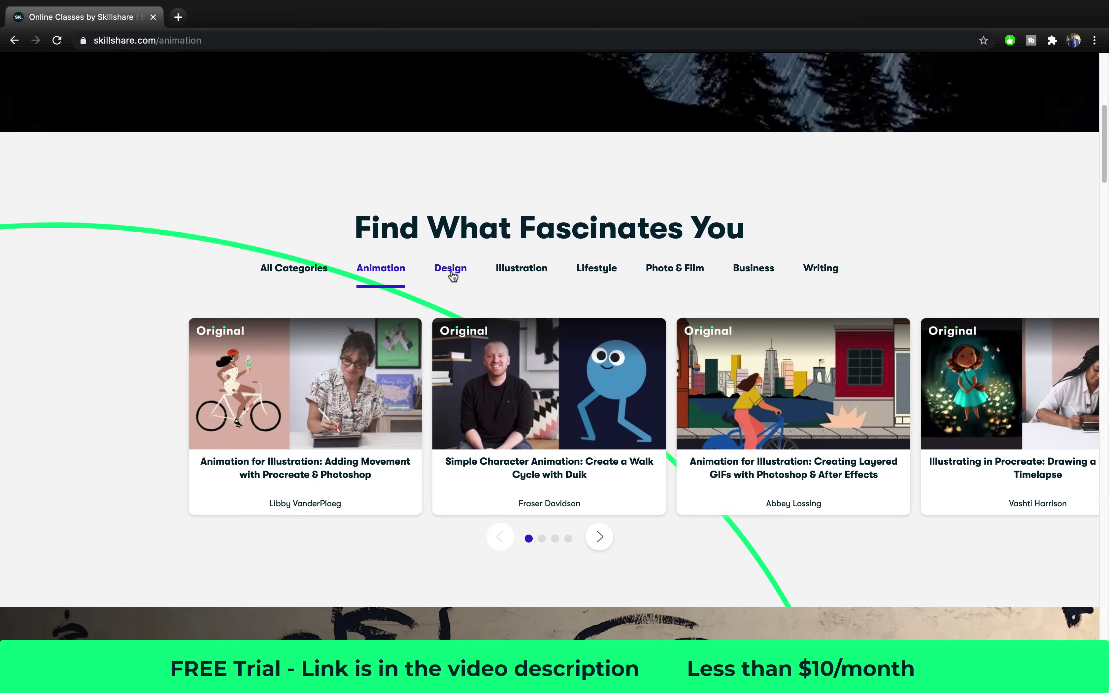
click(453, 275)
click(521, 271)
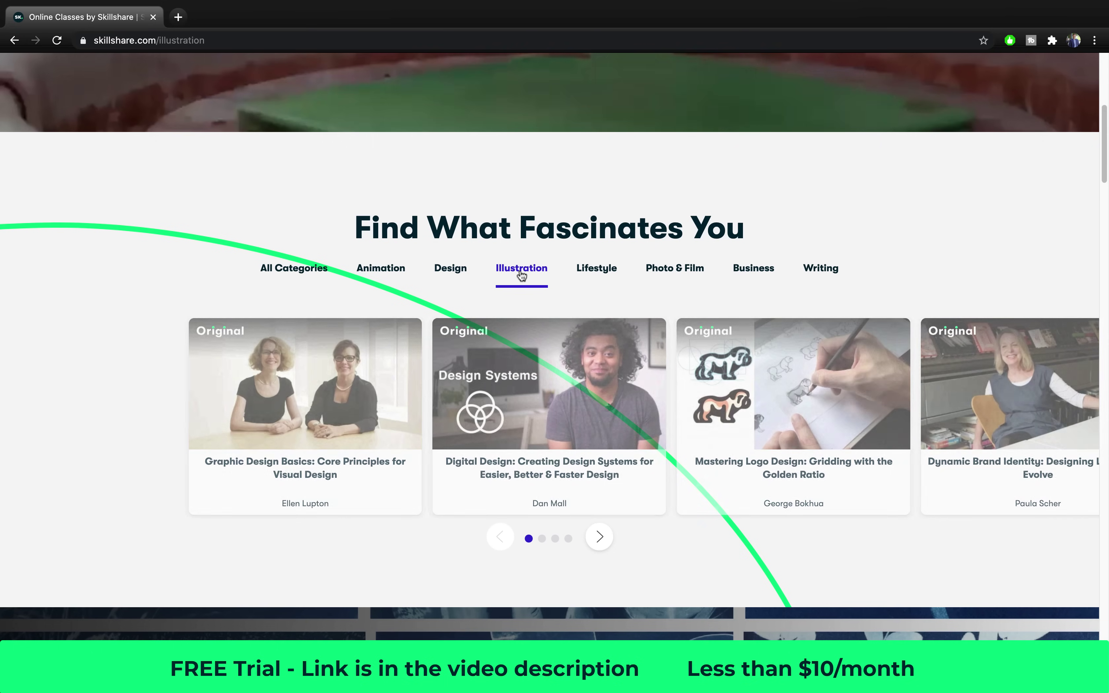
Step: Scroll the Illustration page down to the Classes Taught by Real Creators section
scroll(249, 292, down, 5)
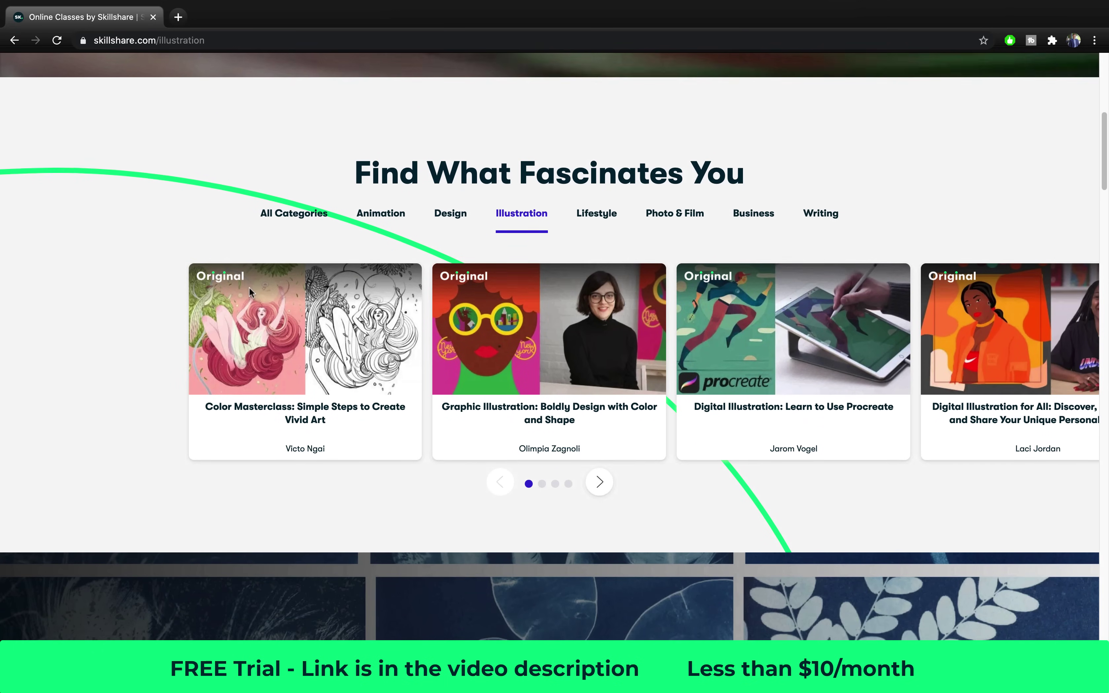
scroll(251, 293, down, 8)
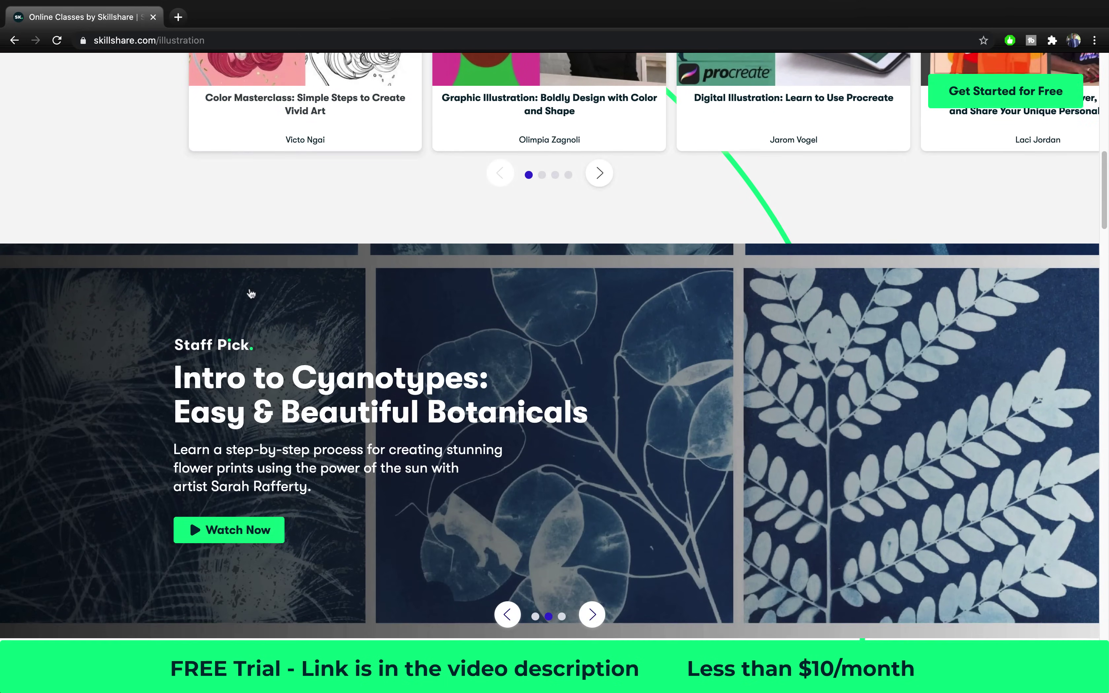
scroll(269, 292, down, 10)
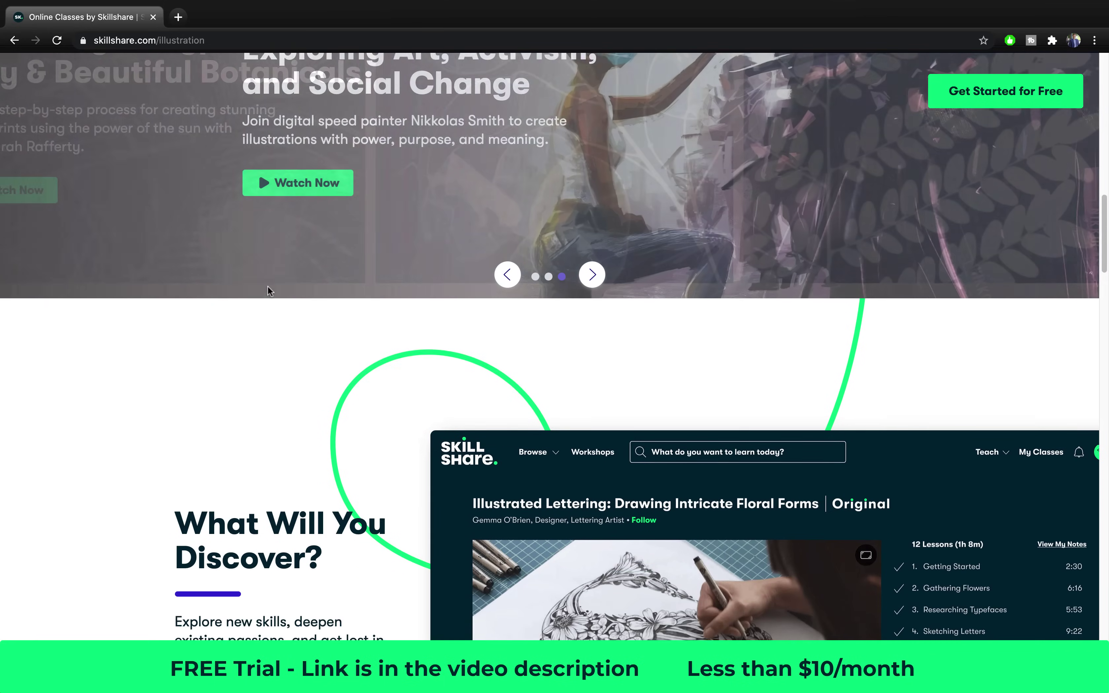
scroll(268, 286, down, 11)
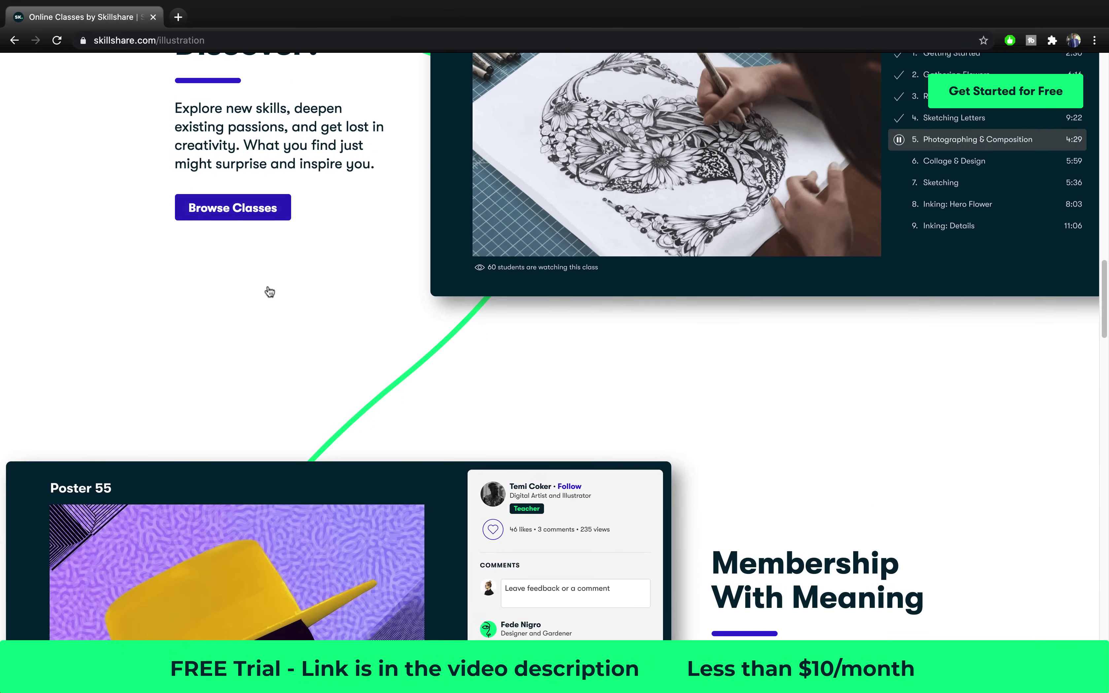
scroll(269, 290, down, 12)
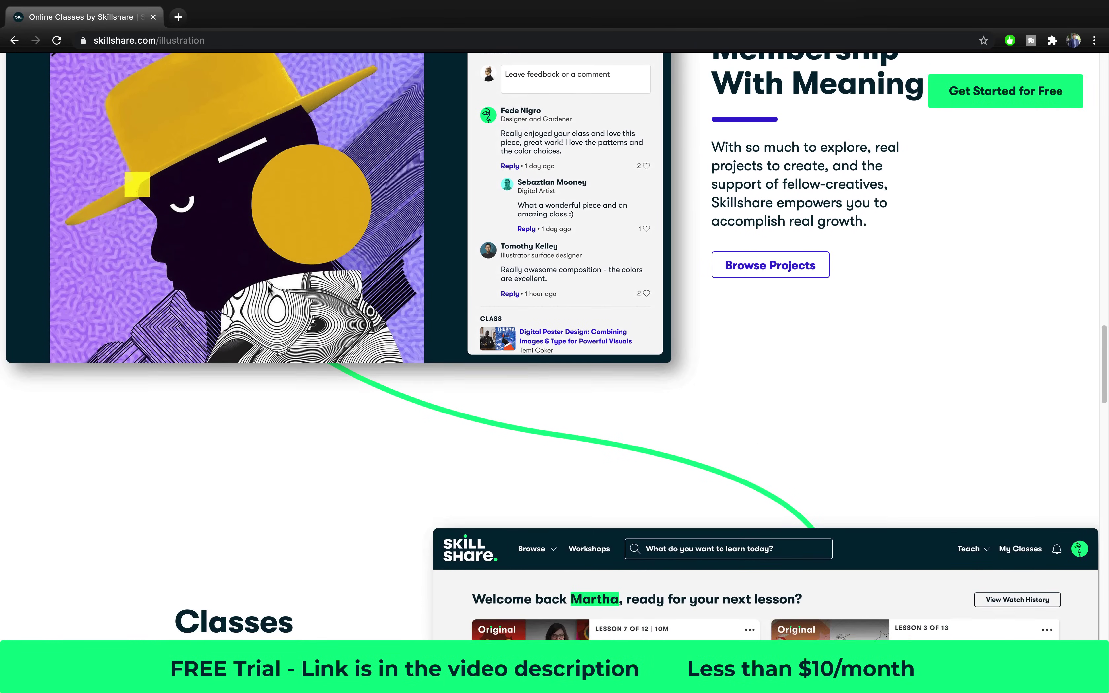
scroll(268, 287, down, 7)
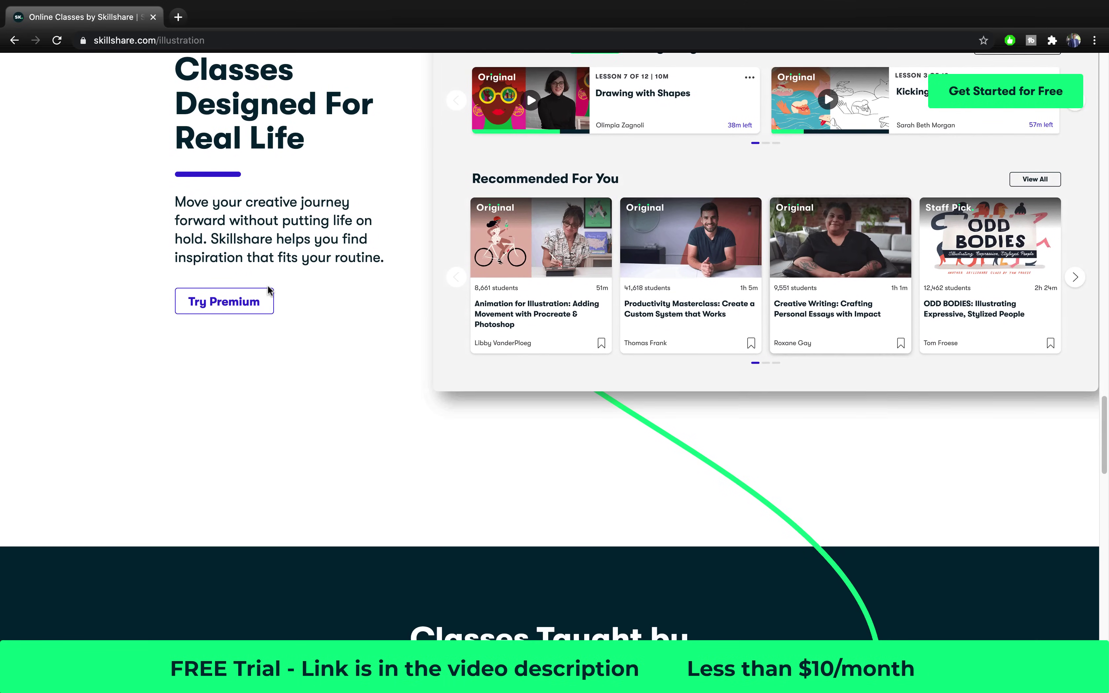
scroll(269, 291, down, 5)
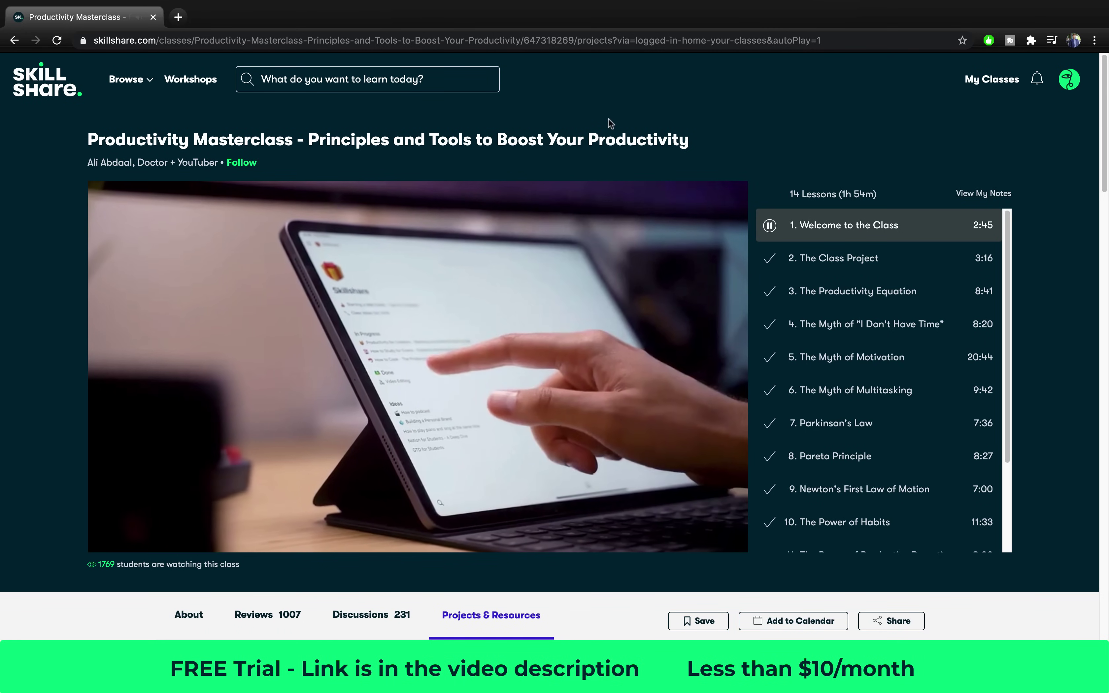
Step: Highlight the Productivity Masterclass title text, then clear the highlight
drag(87, 144, 700, 144)
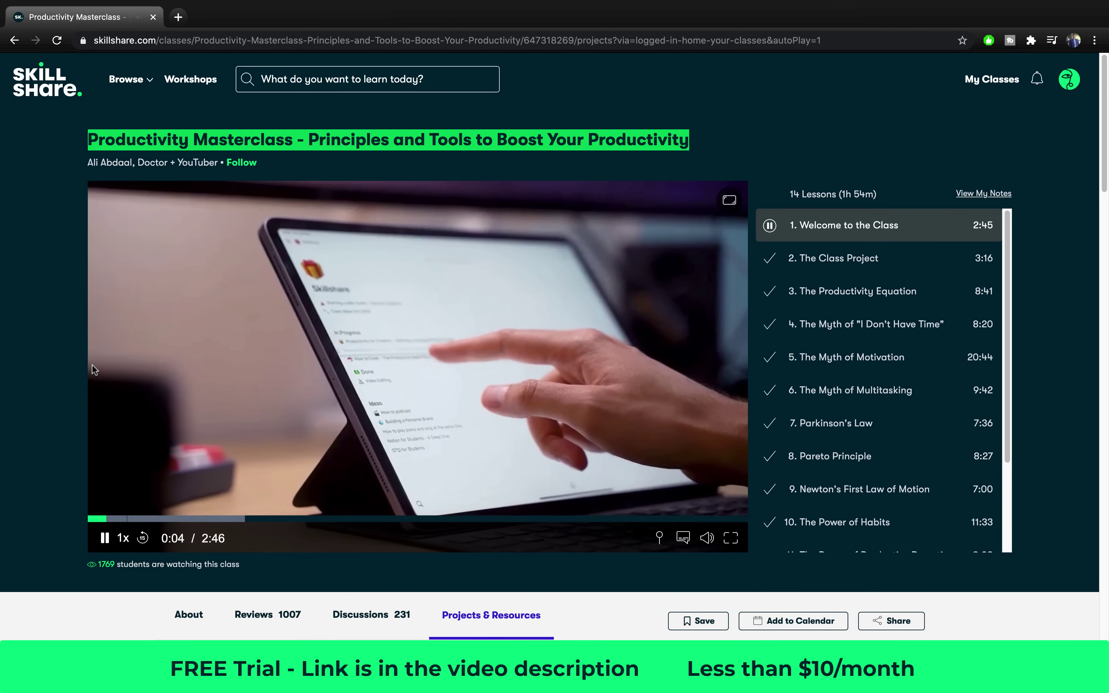
click(64, 372)
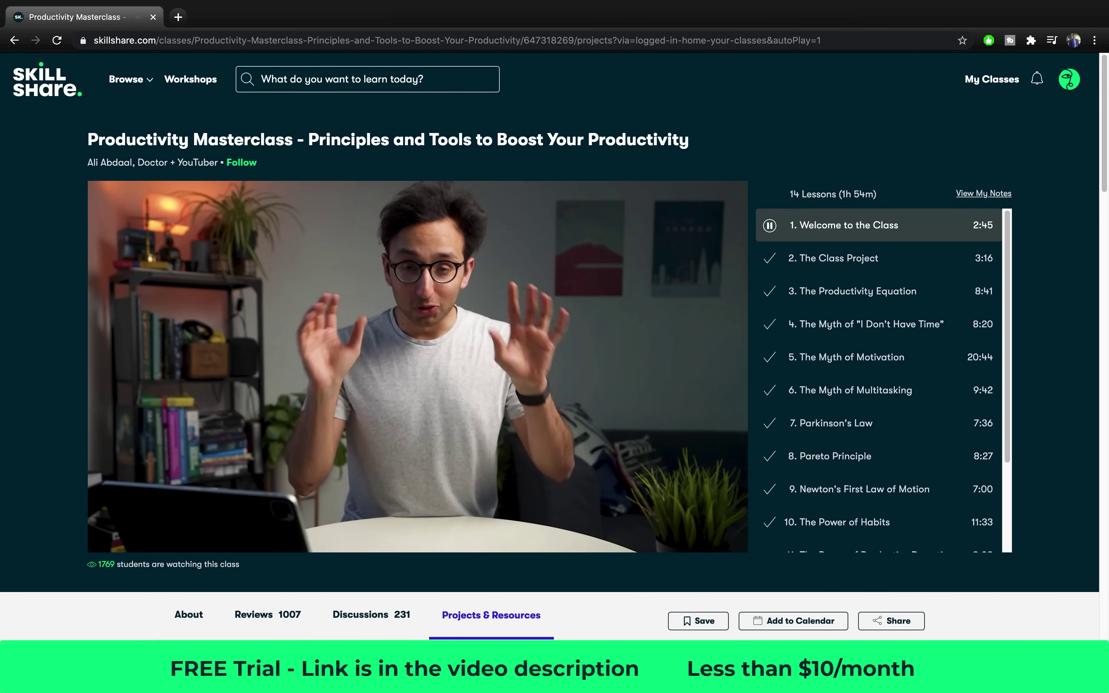
scroll(46, 442, down, 15)
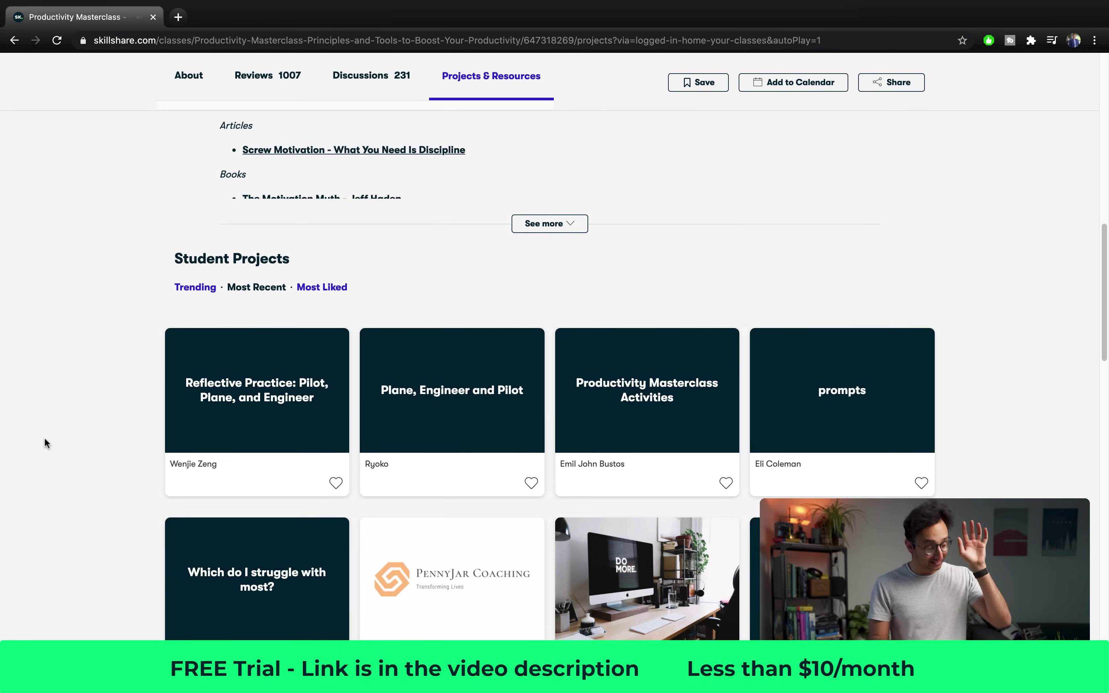
scroll(46, 442, up, 15)
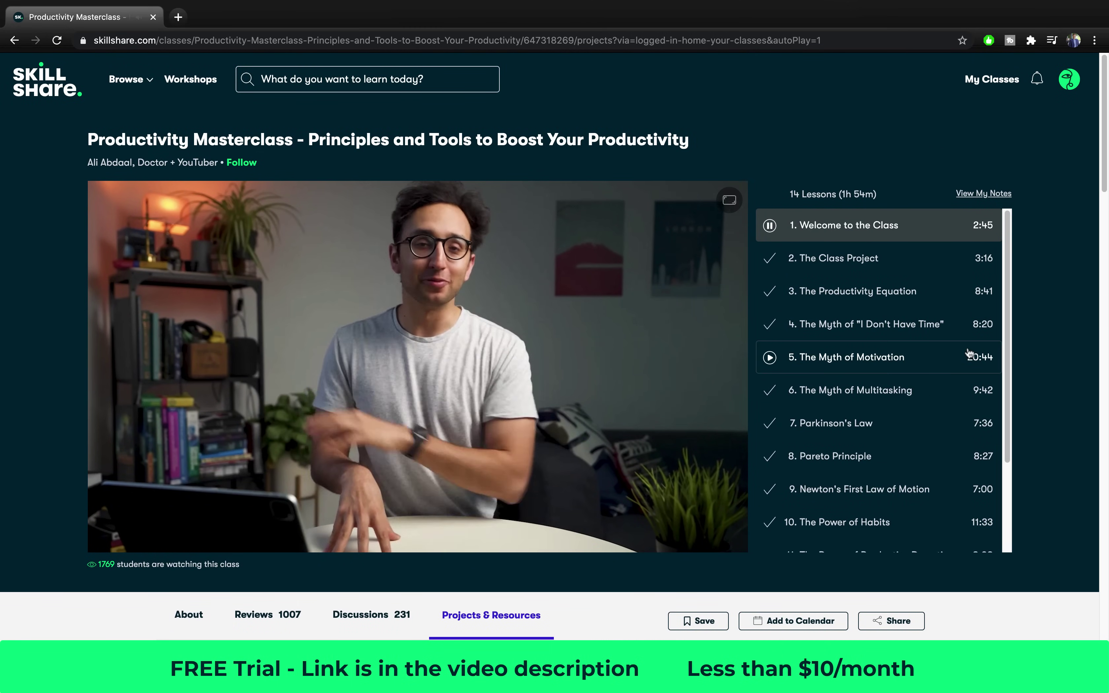
scroll(866, 357, down, 3)
scroll(871, 360, up, 3)
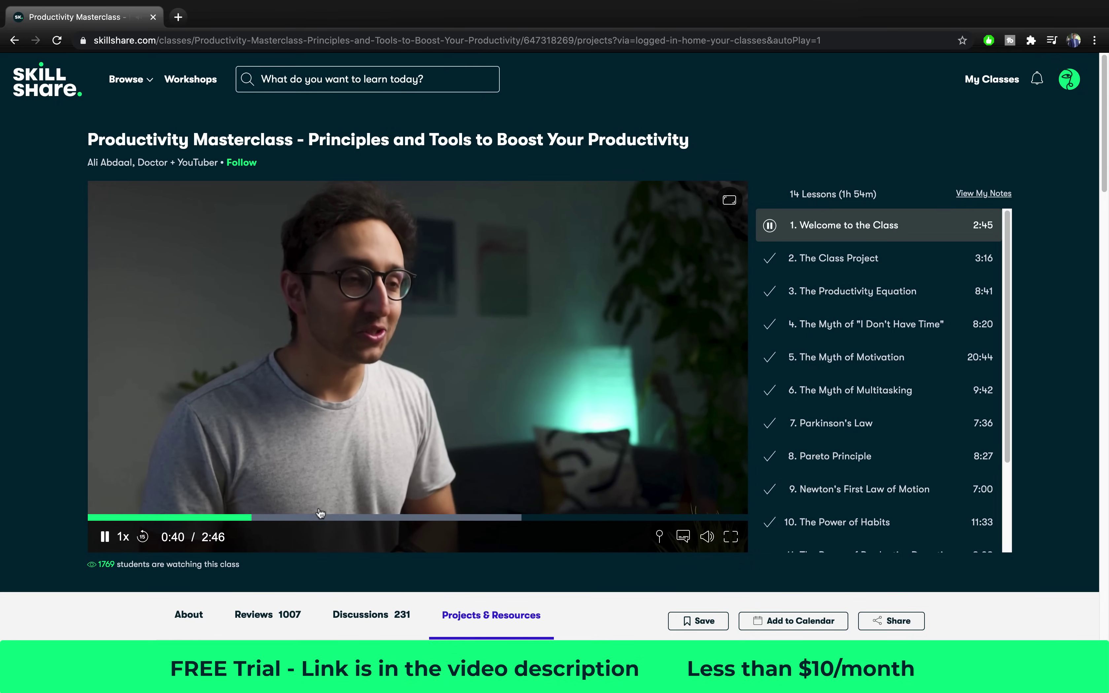
Step: Skip the welcome lesson ahead through 0:58, 1:24 and 1:54 to about 2:29
click(320, 518)
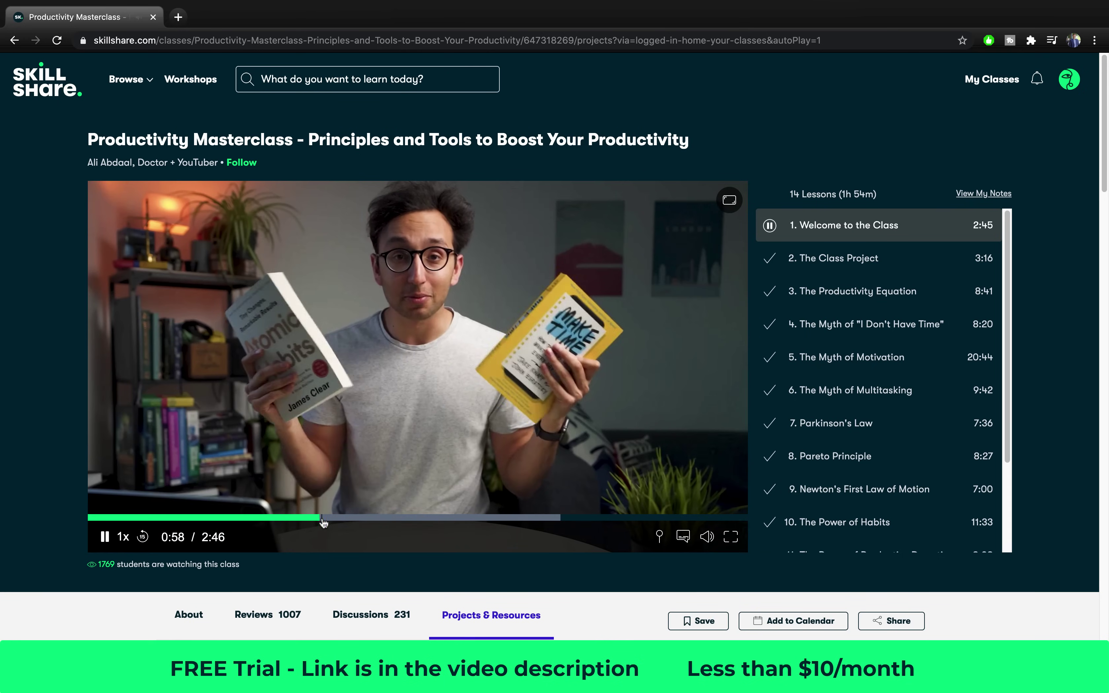
click(426, 517)
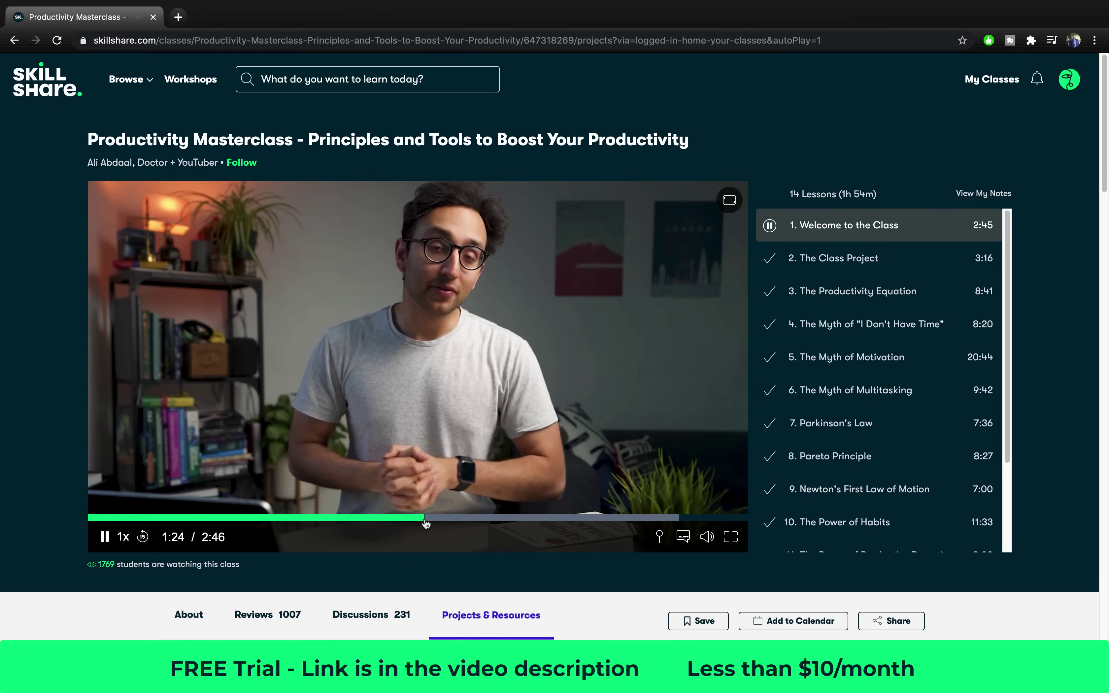
click(543, 518)
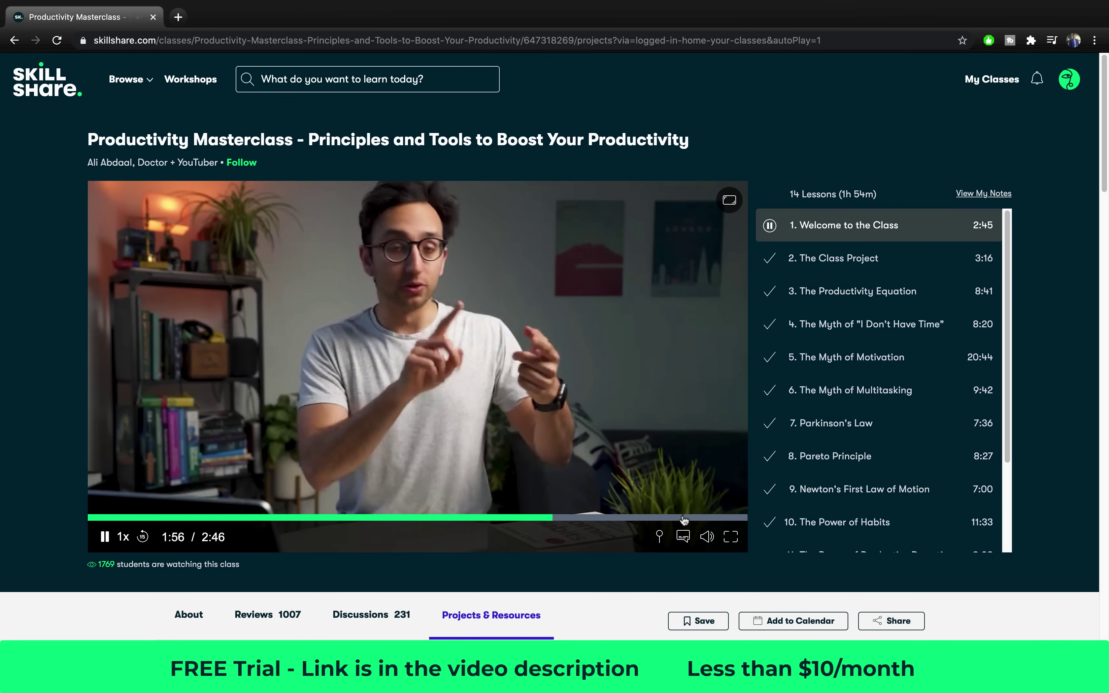
click(682, 518)
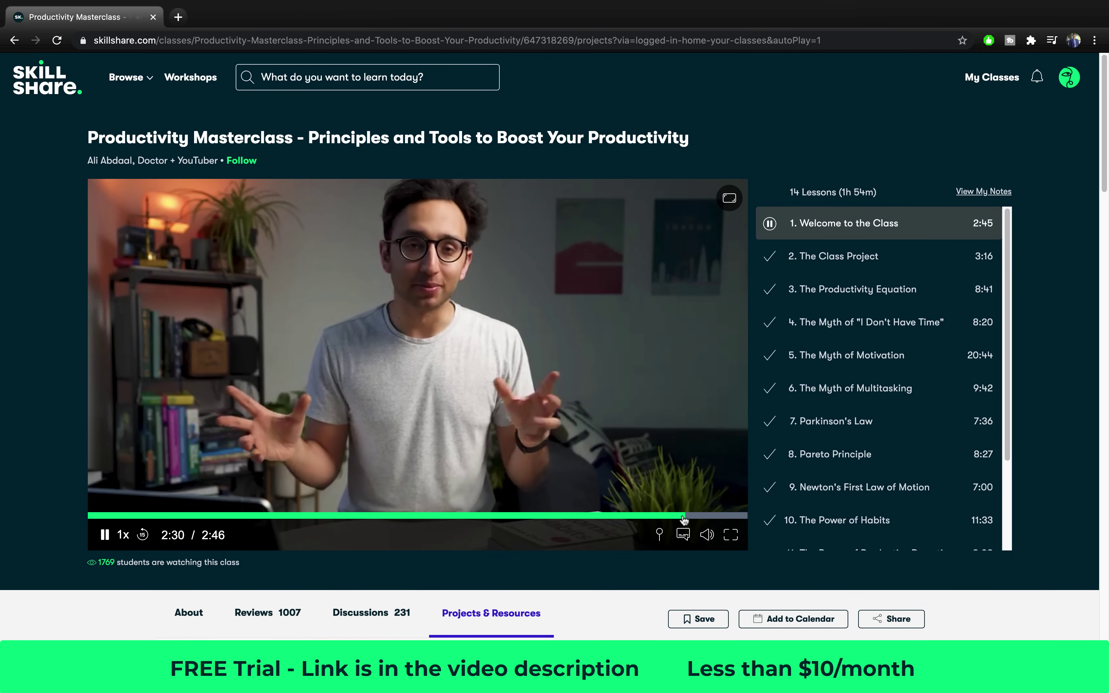
Step: Jump the lesson to 2:31, then browse the PowerPoint slides back to the title slide
click(727, 518)
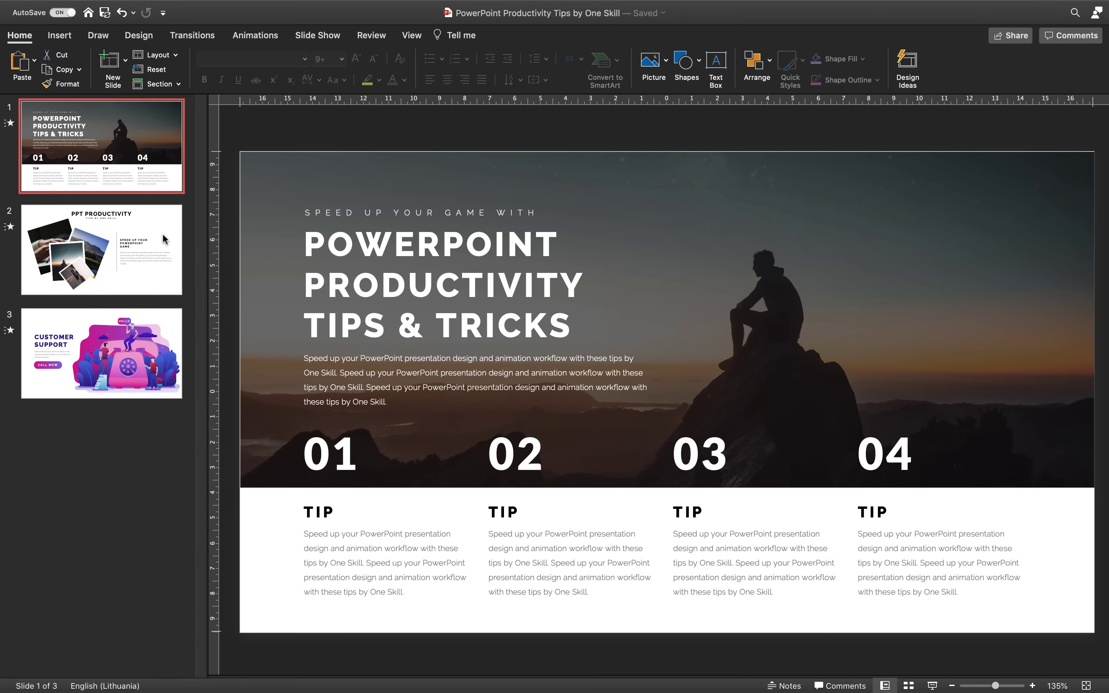
click(163, 236)
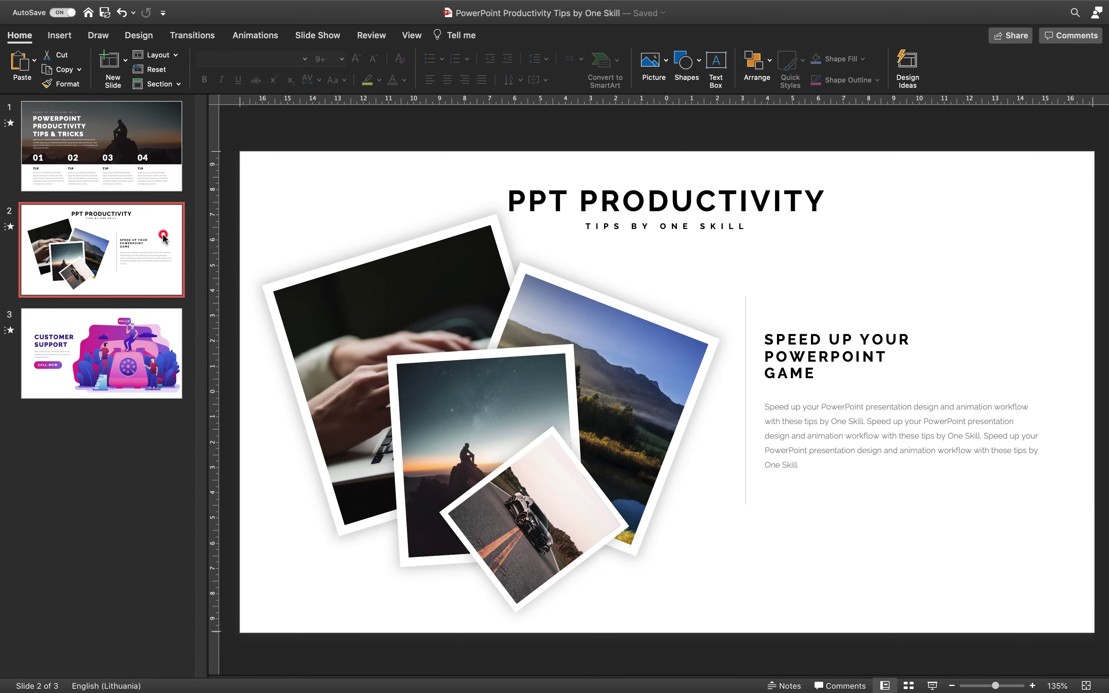
click(150, 338)
click(155, 260)
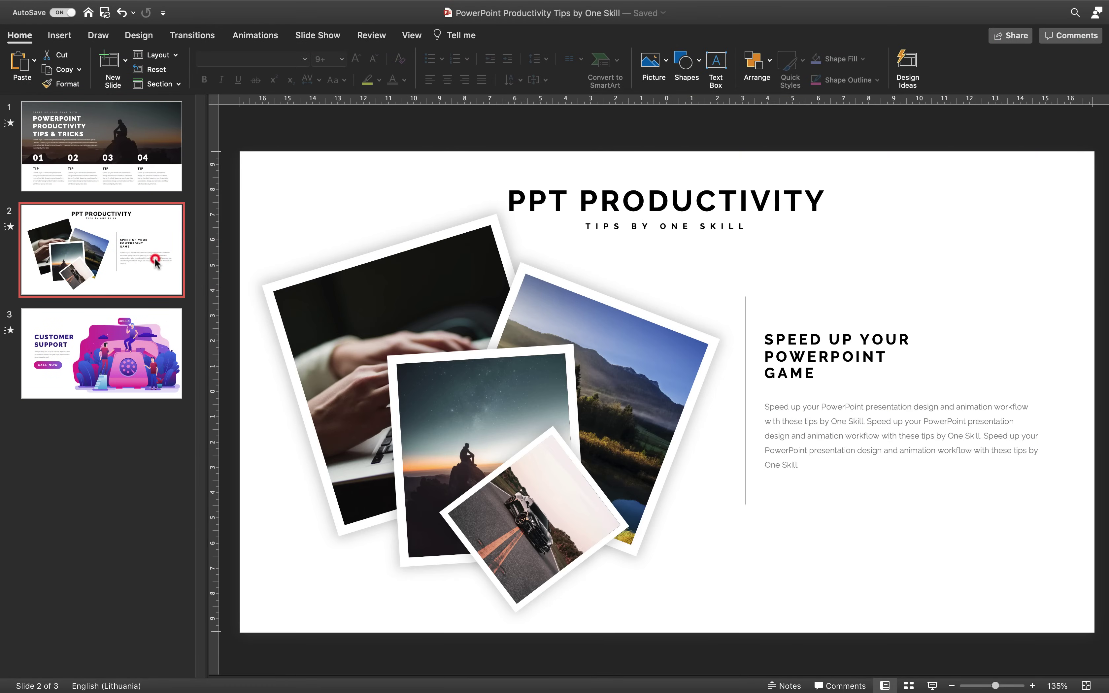
click(140, 145)
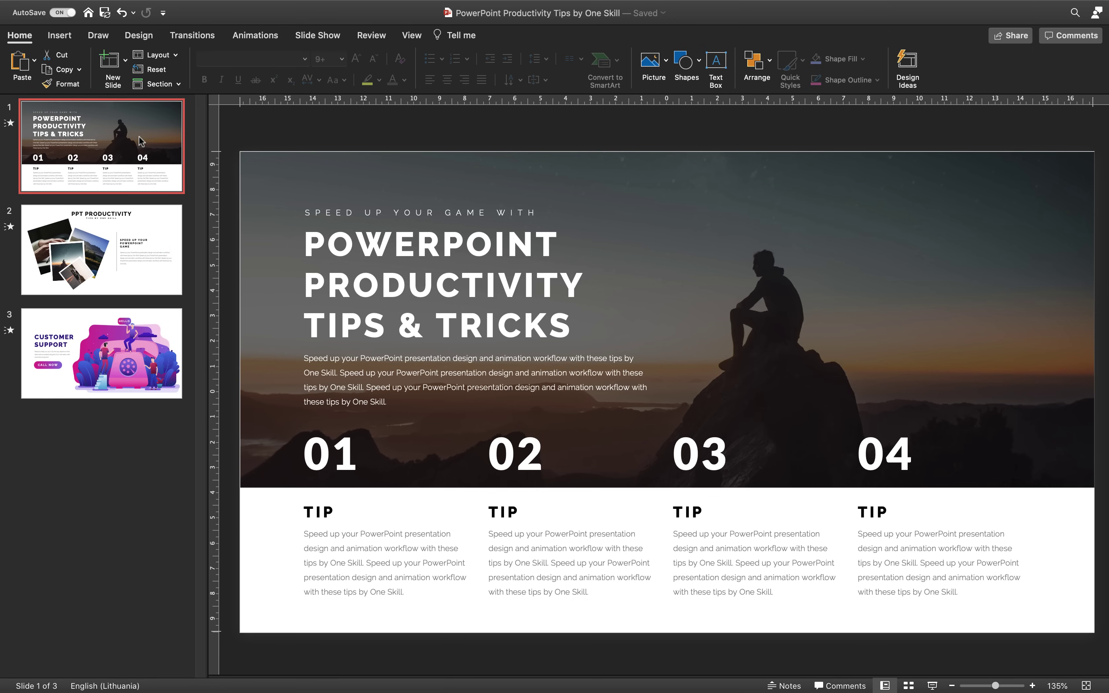
Step: Duplicate the title slide with Cmd+D and select every object on the copy
key(super+d)
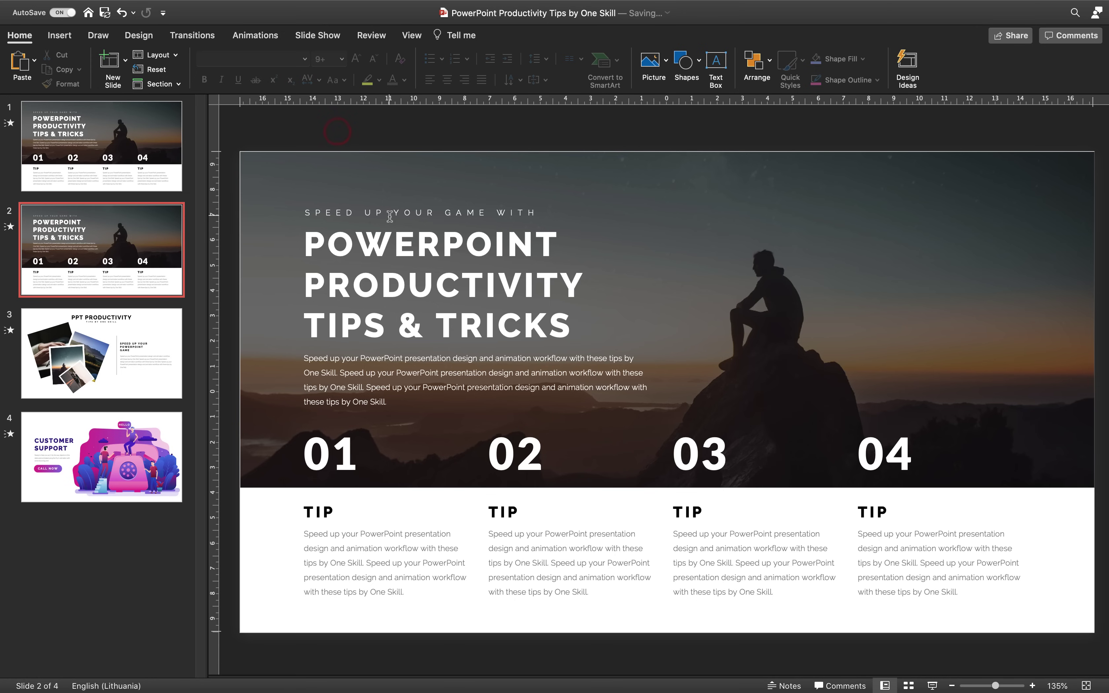
key(super+a)
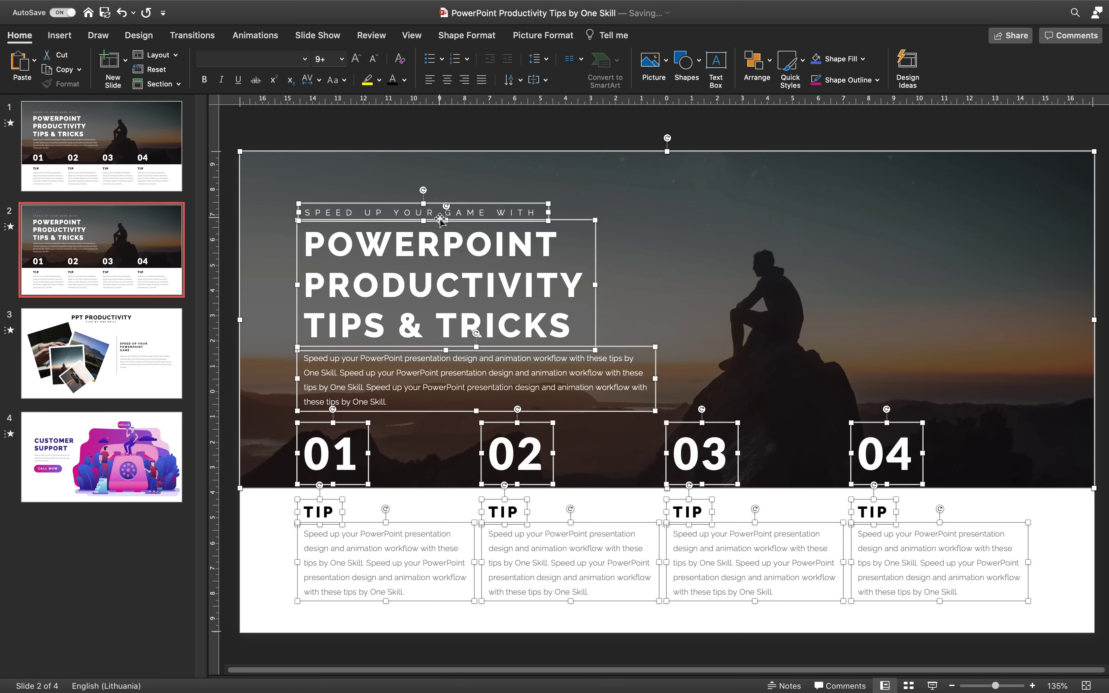
click(459, 133)
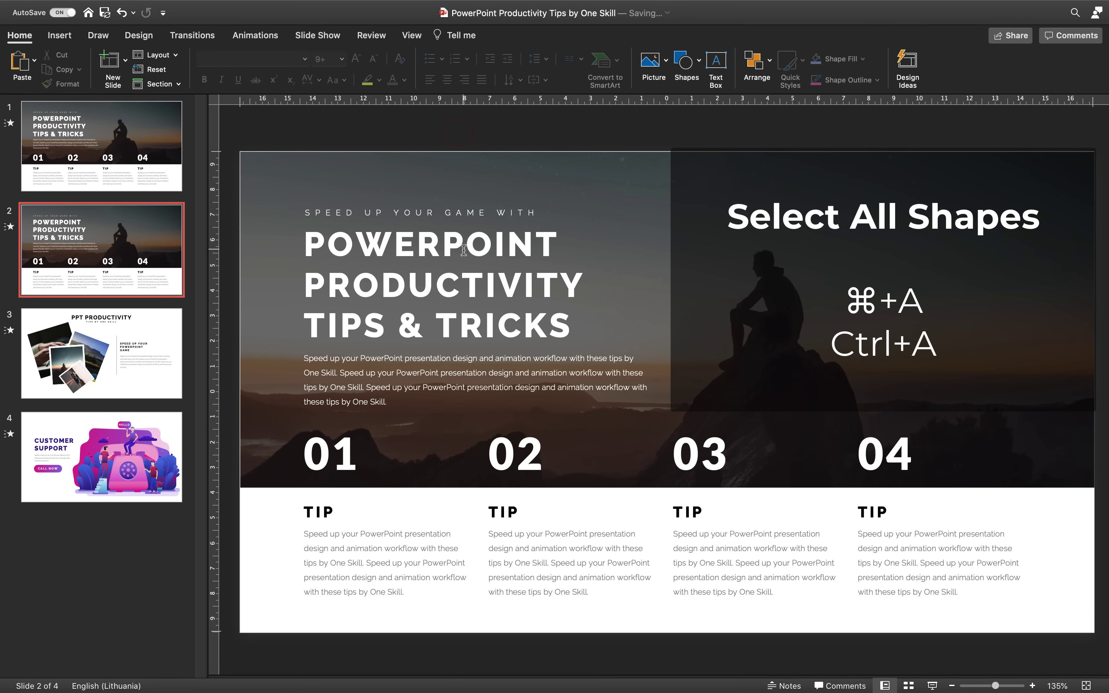
key(super+a)
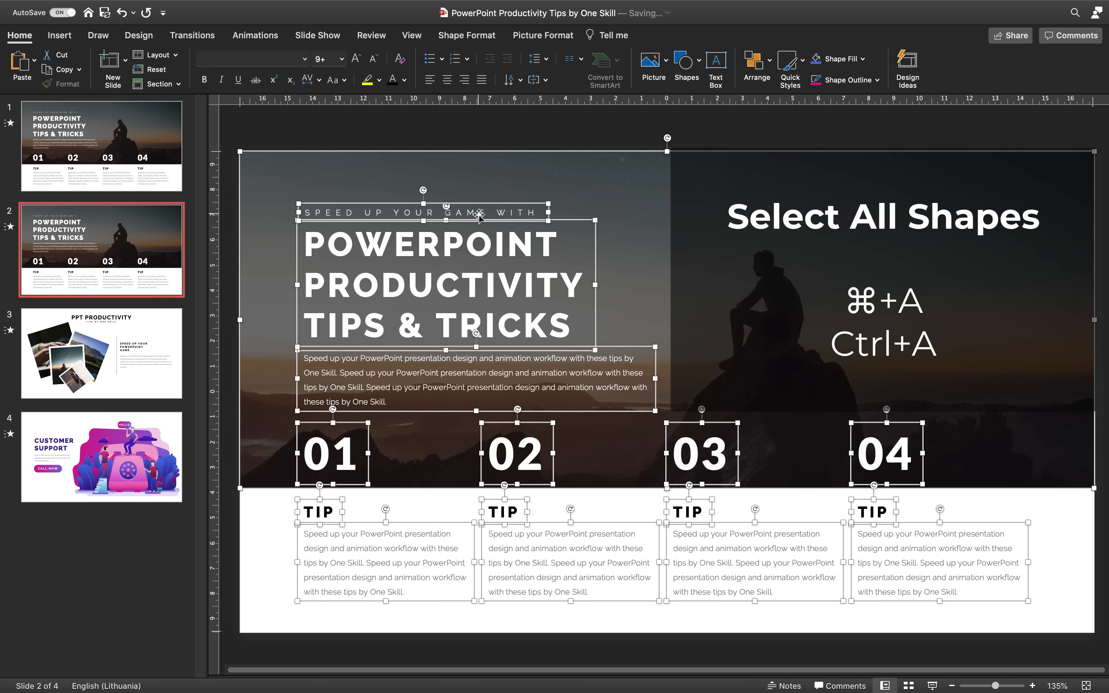
click(500, 135)
key(super+a)
Step: Make all slide 2 text black and delete the dark overlay rectangle
click(405, 81)
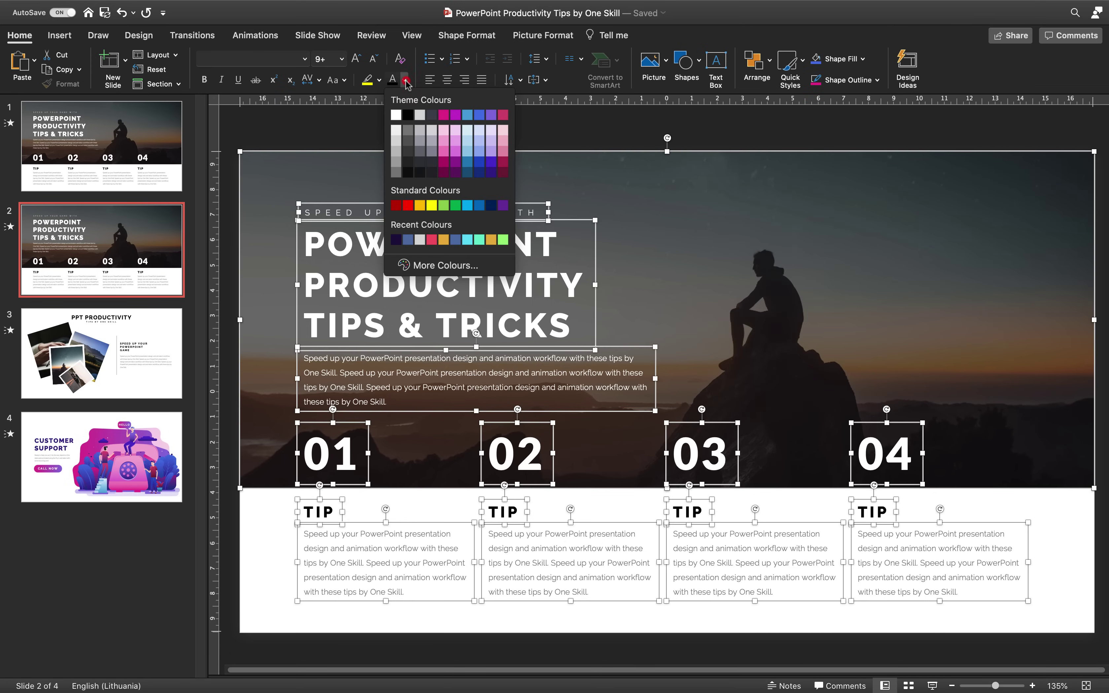
click(407, 114)
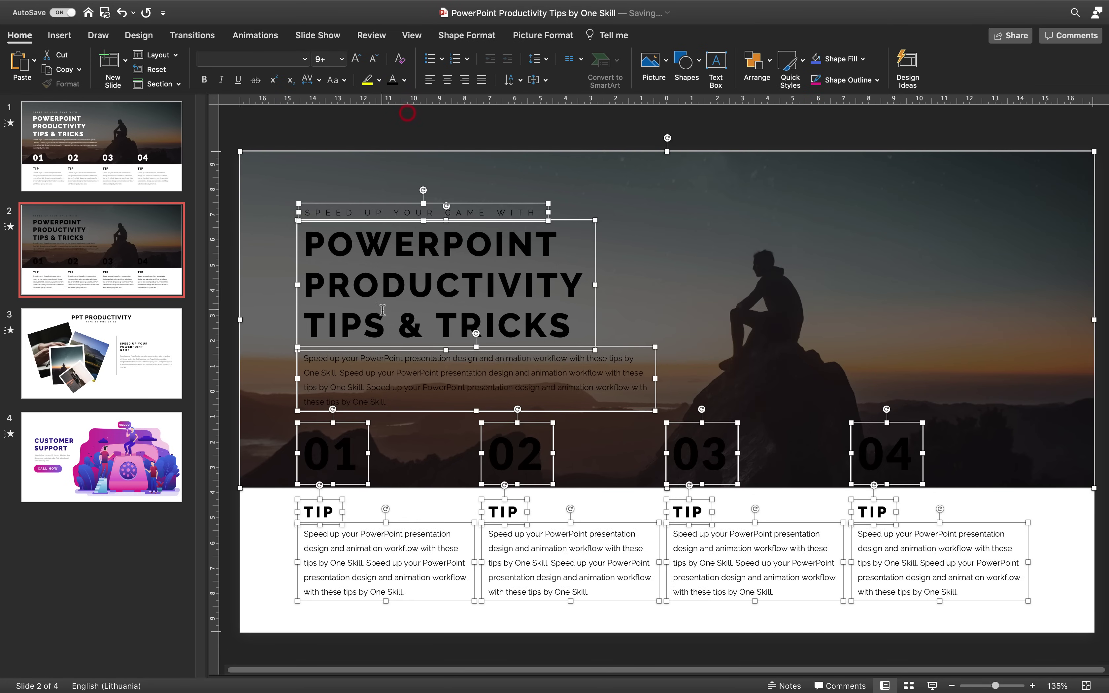
click(474, 139)
click(595, 190)
drag(670, 193, 643, 233)
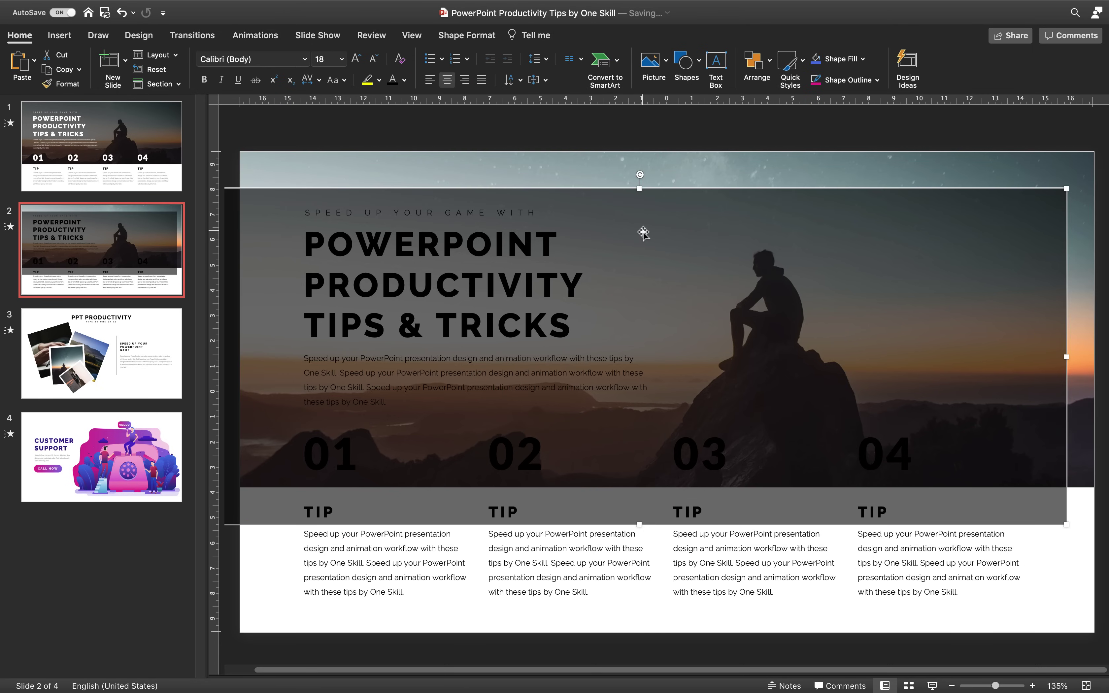
key(Delete)
Step: Crop the background photo to its upper-right part, then show slide 1
click(675, 223)
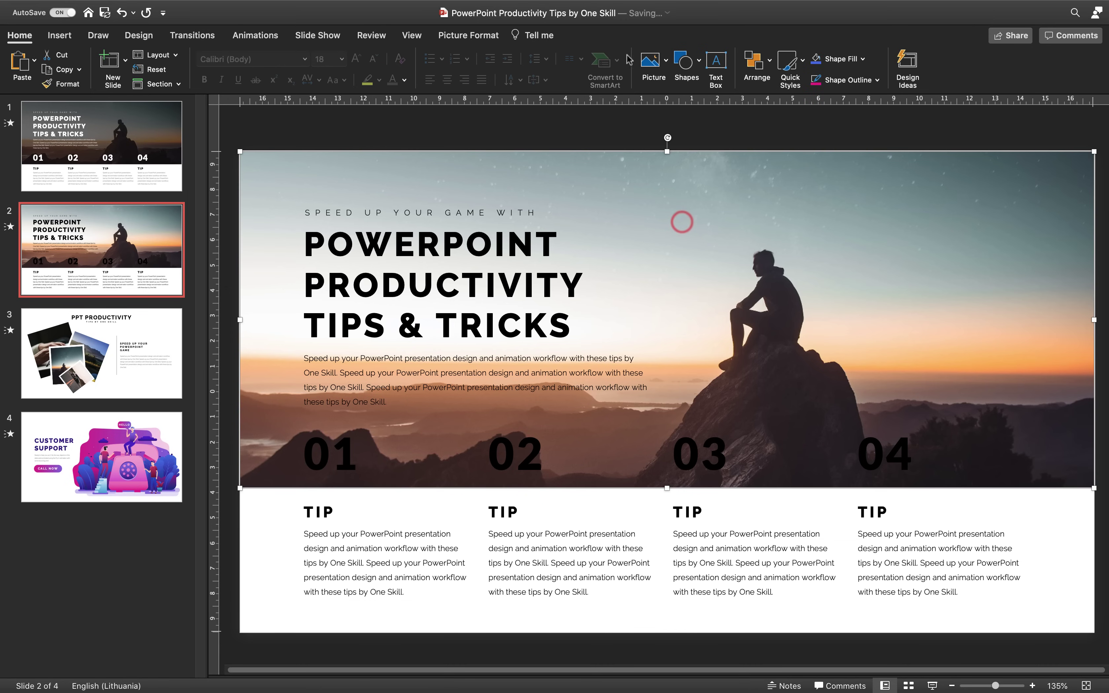
click(468, 35)
click(848, 63)
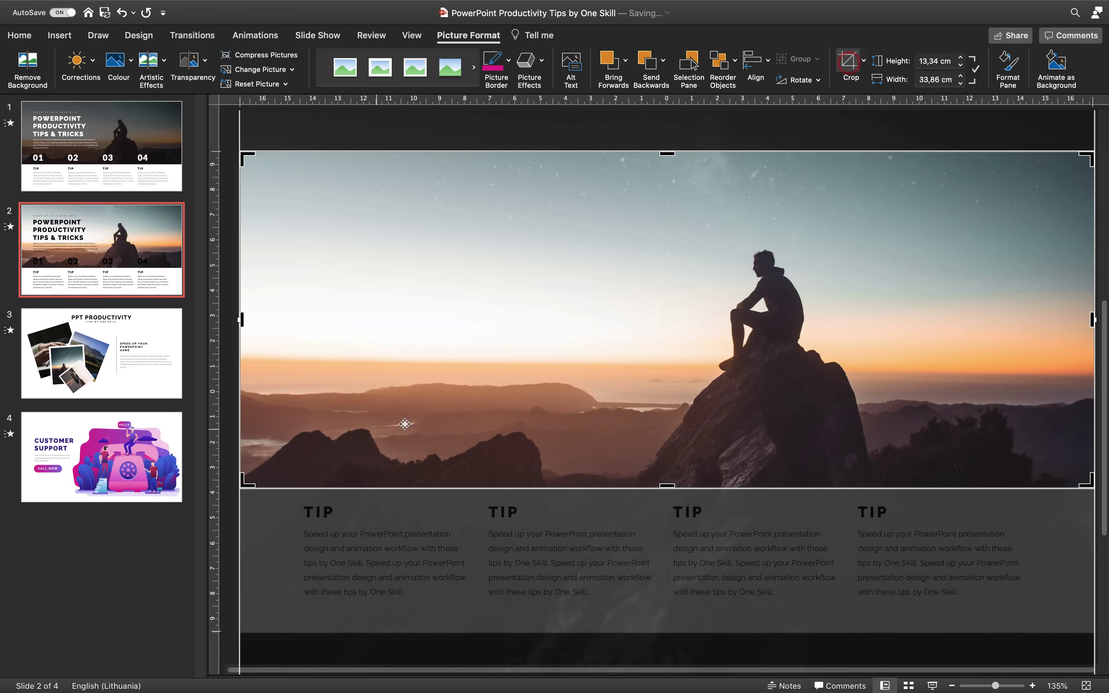
drag(246, 481, 672, 388)
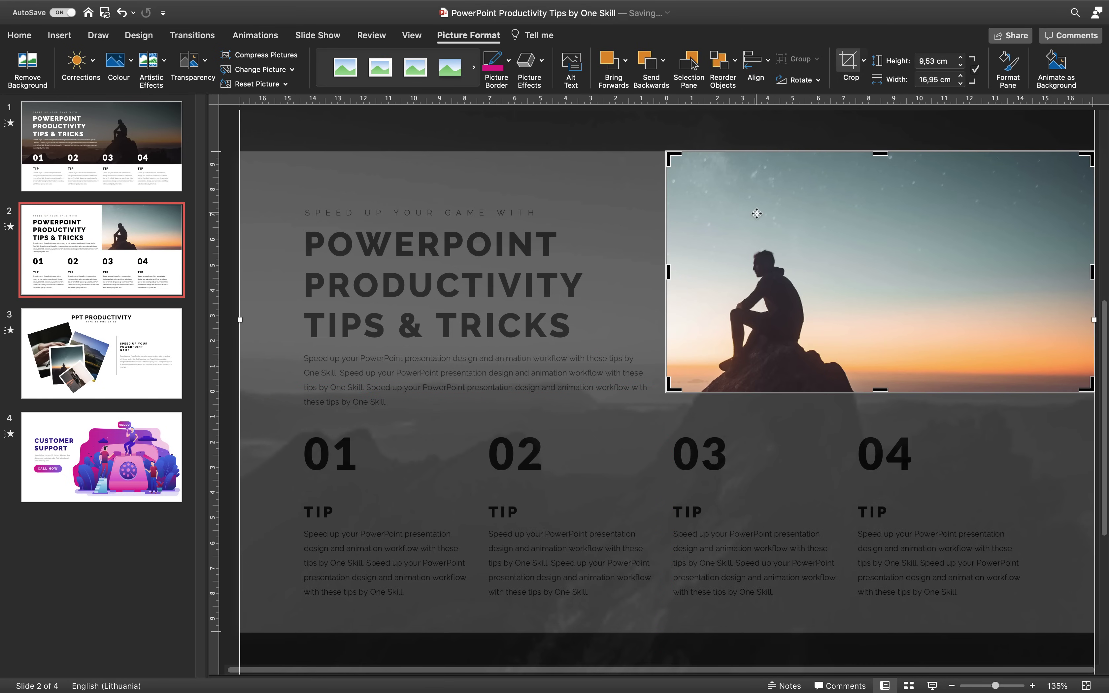
click(849, 63)
click(722, 130)
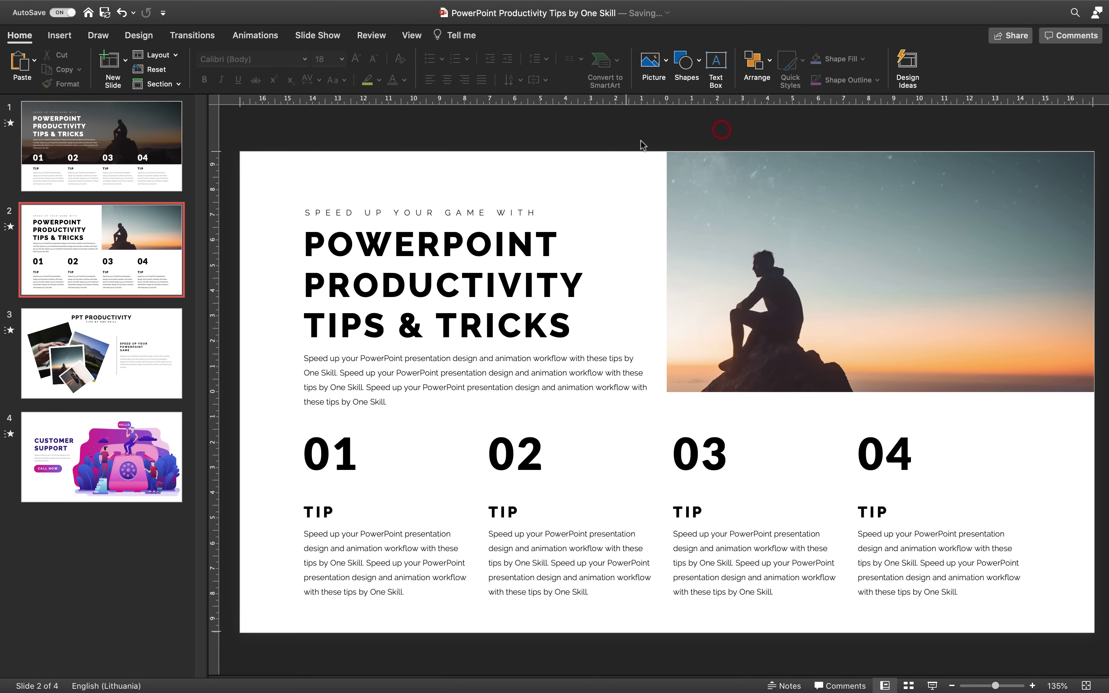
click(156, 151)
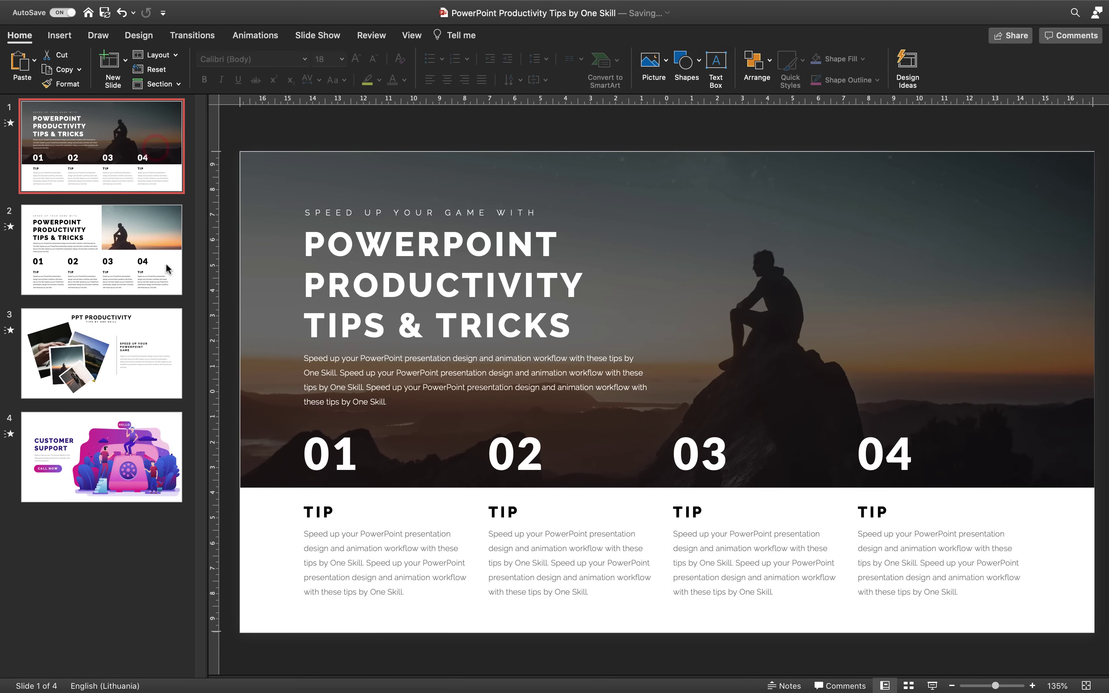
Step: Duplicate the dark title slide and move the copy after the white variant slide
key(Down)
click(150, 156)
key(super+d)
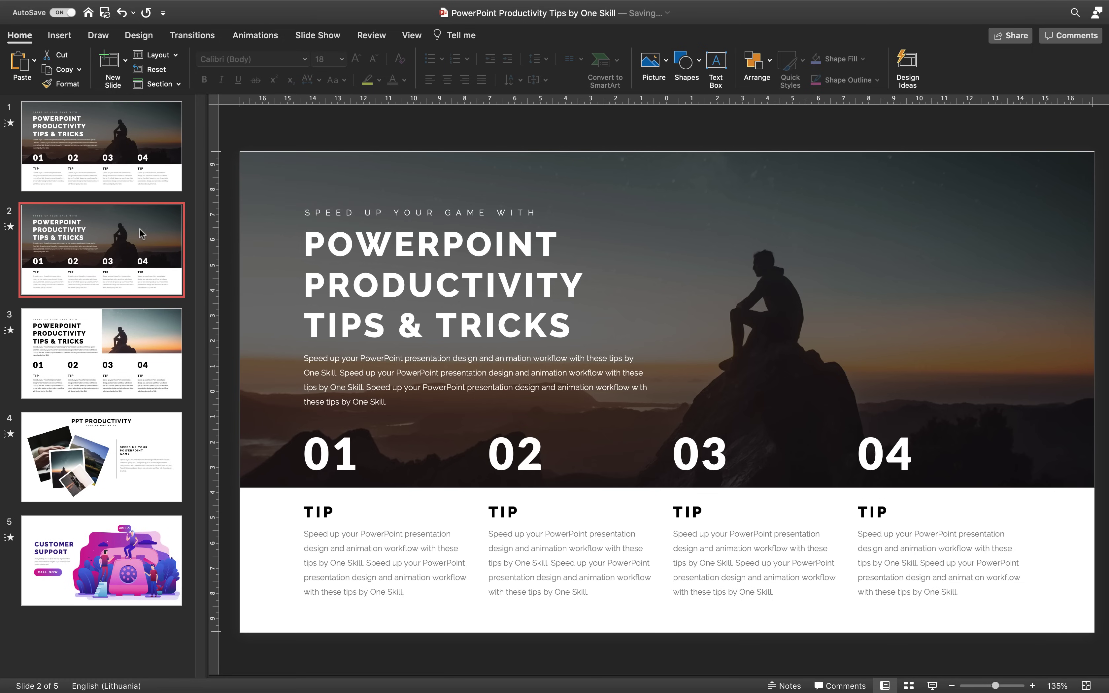
drag(139, 231, 146, 420)
Step: Try moving the background photo and dark overlay on slide 3, then undo both moves
click(332, 464)
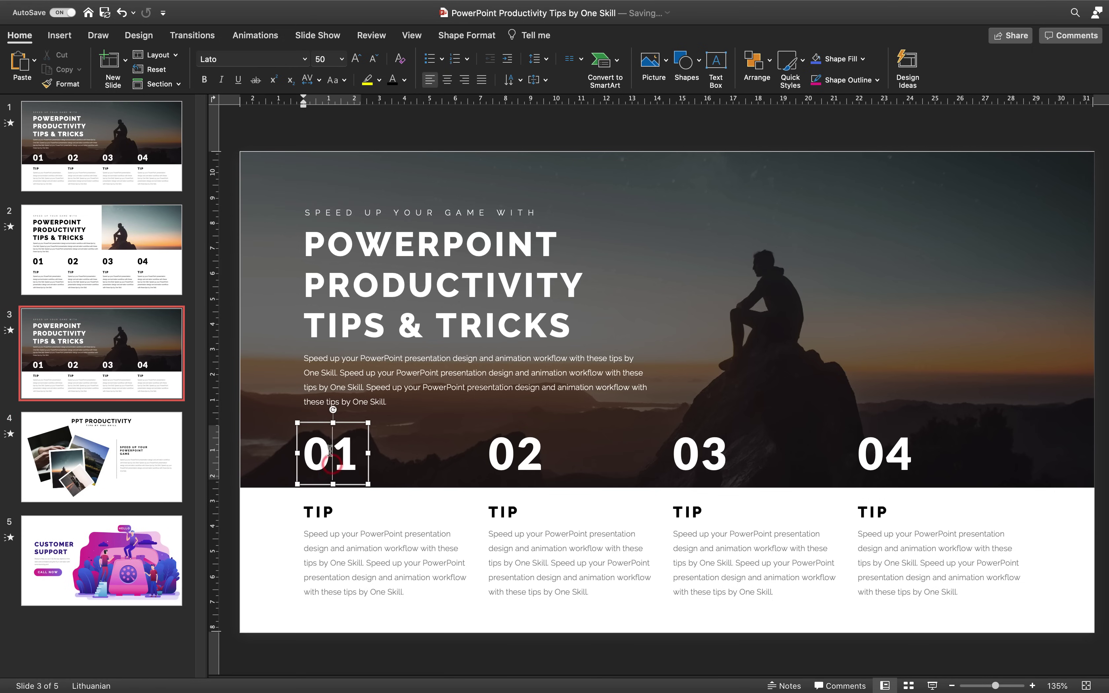
click(728, 279)
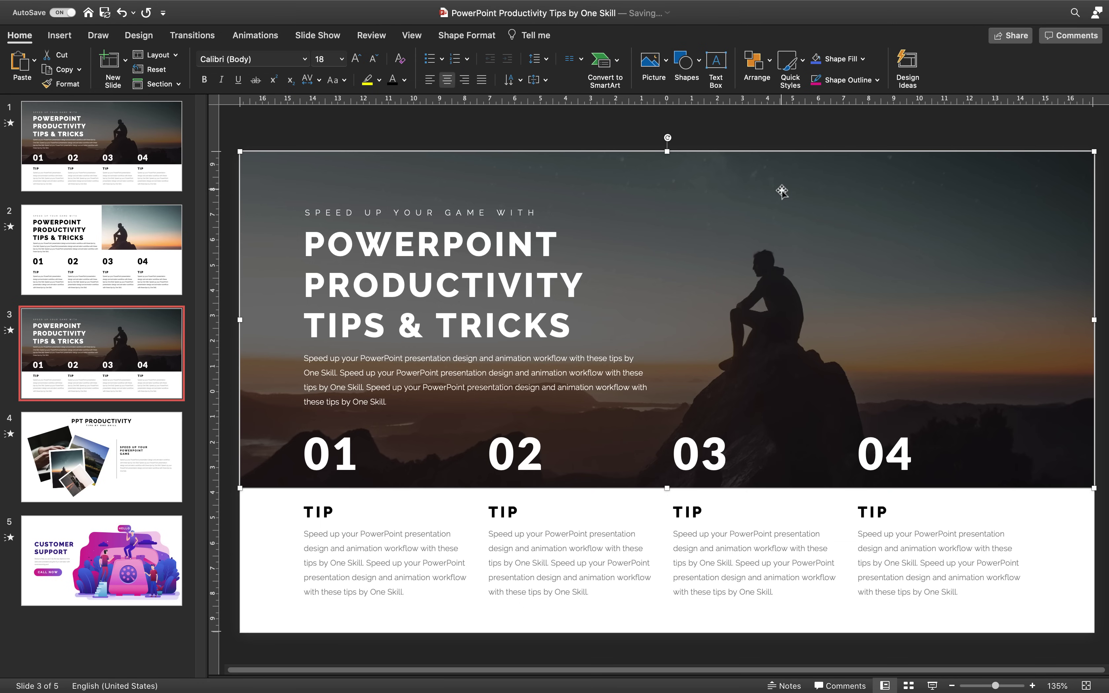
mouse_move(782, 188)
mouse_down()
mouse_move(779, 216)
mouse_move(786, 178)
mouse_up()
drag(730, 277, 777, 262)
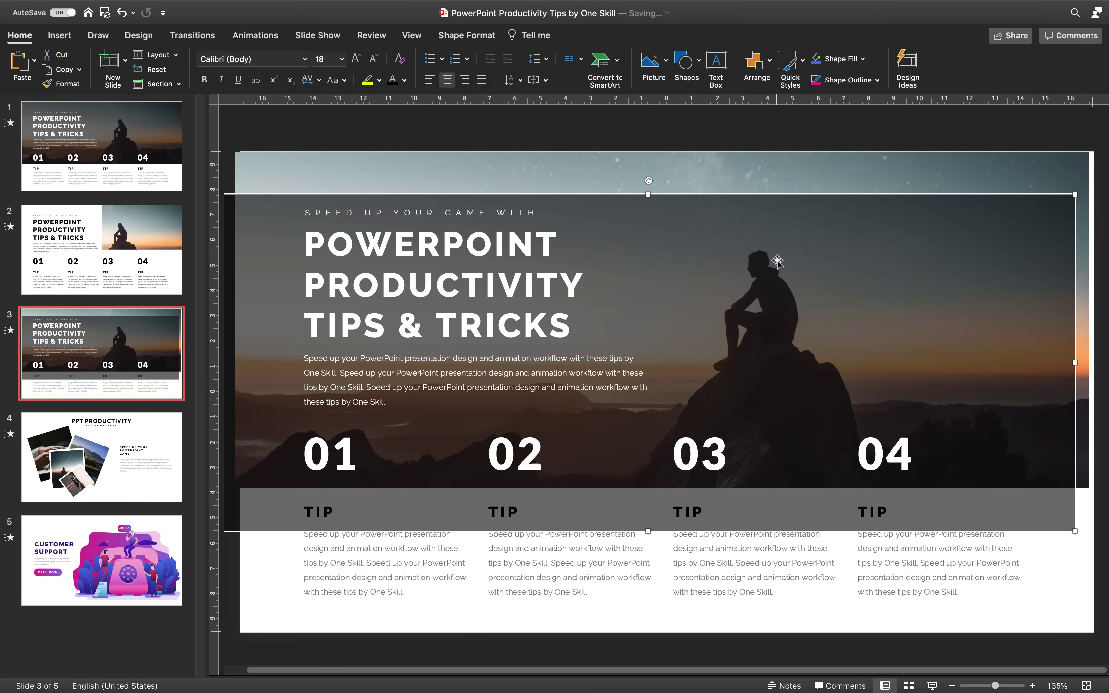
key(super+z)
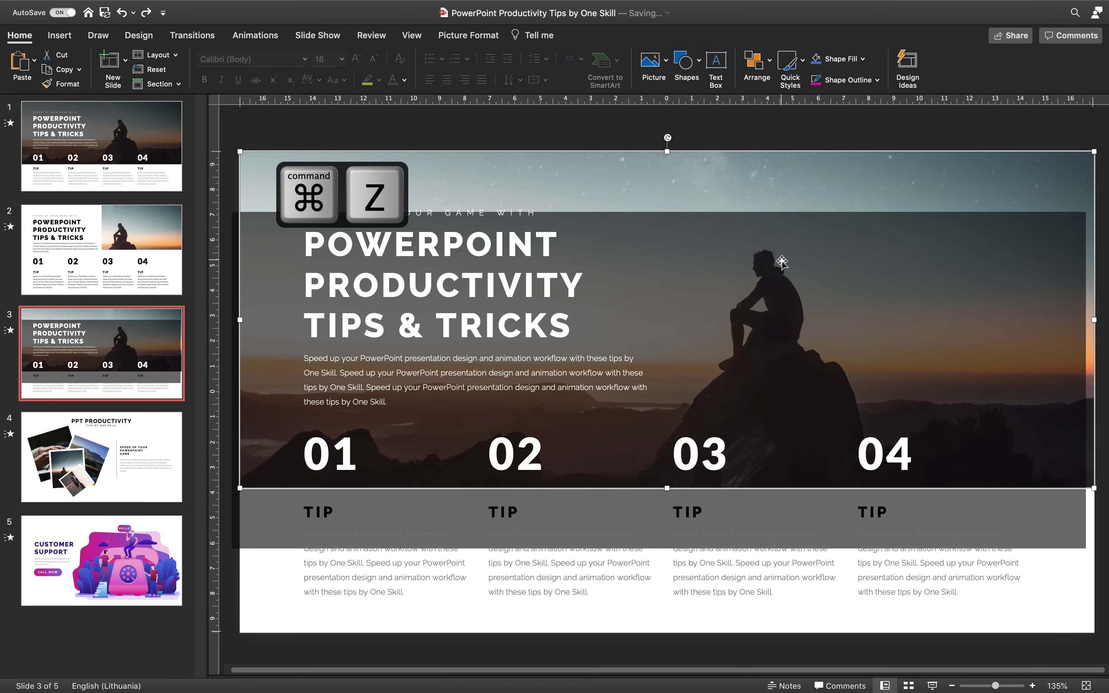
key(super+z)
Step: Rename slide 3's full-slide dark rectangle to 'overlay' in the Selection Pane and hide it
click(744, 125)
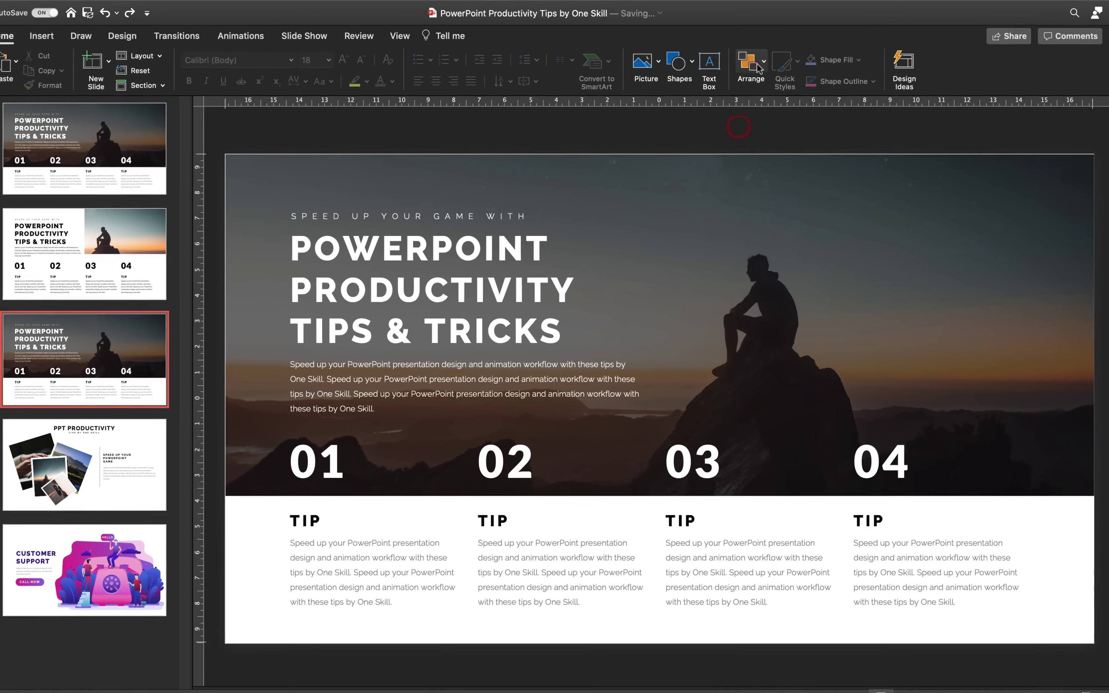
click(755, 60)
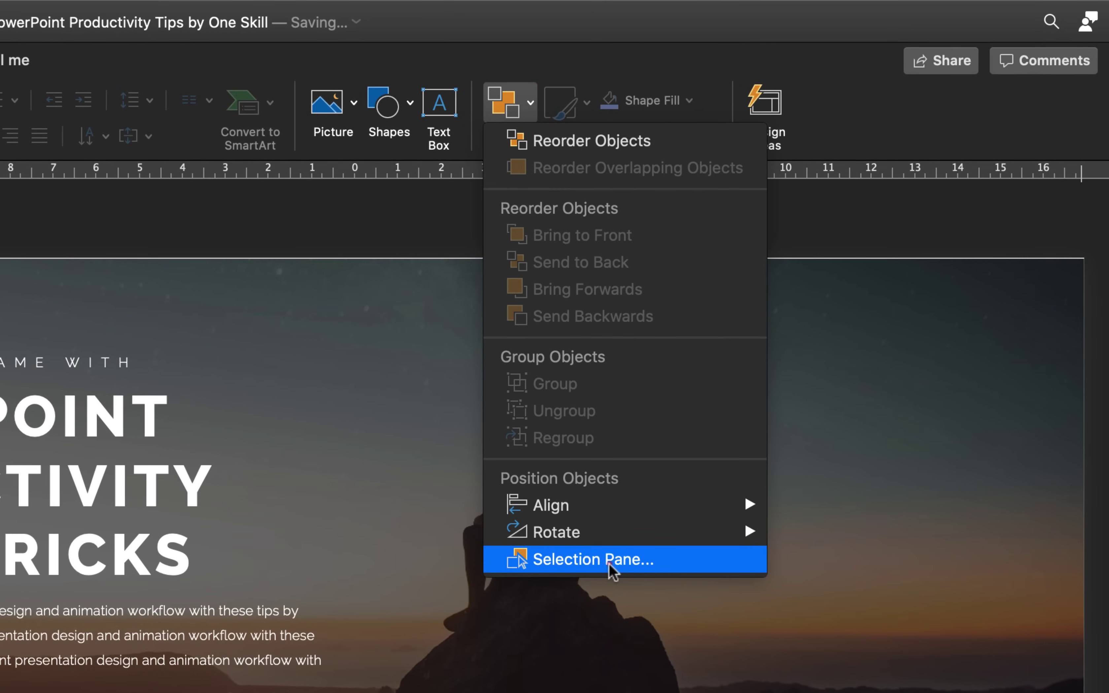
click(612, 559)
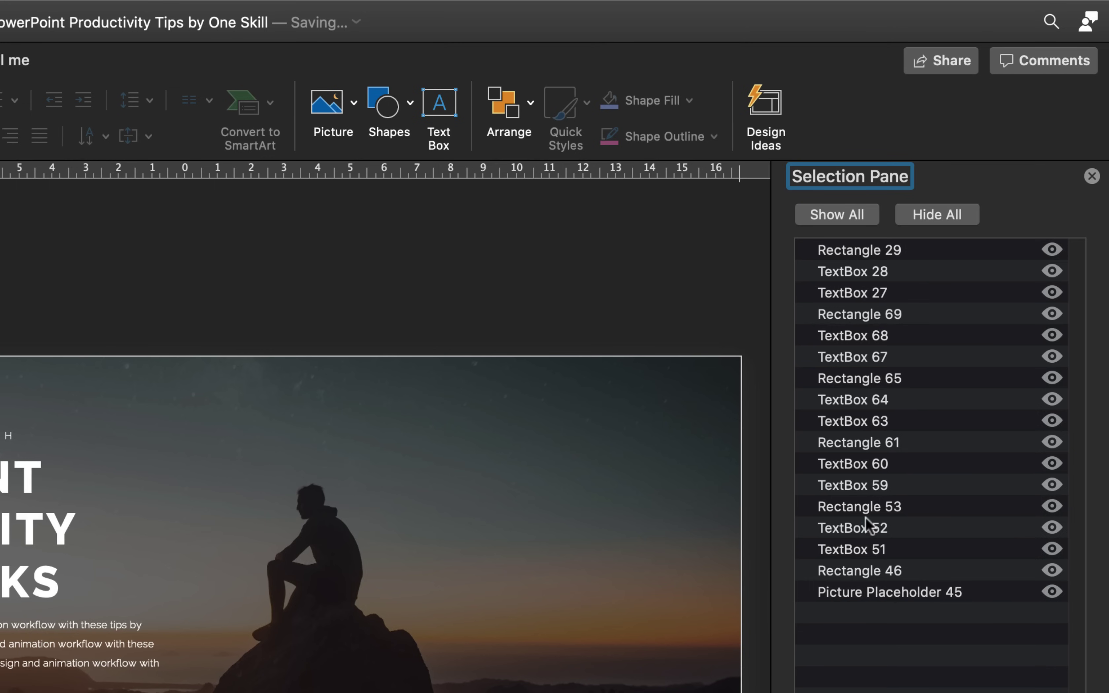
click(629, 511)
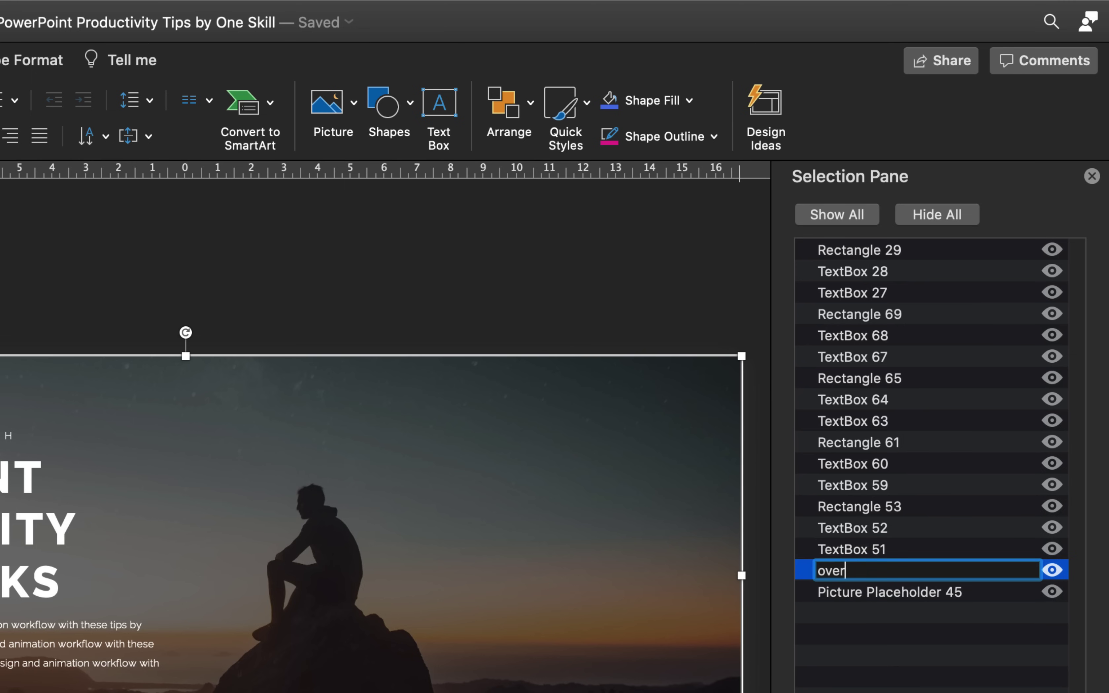
key(Return)
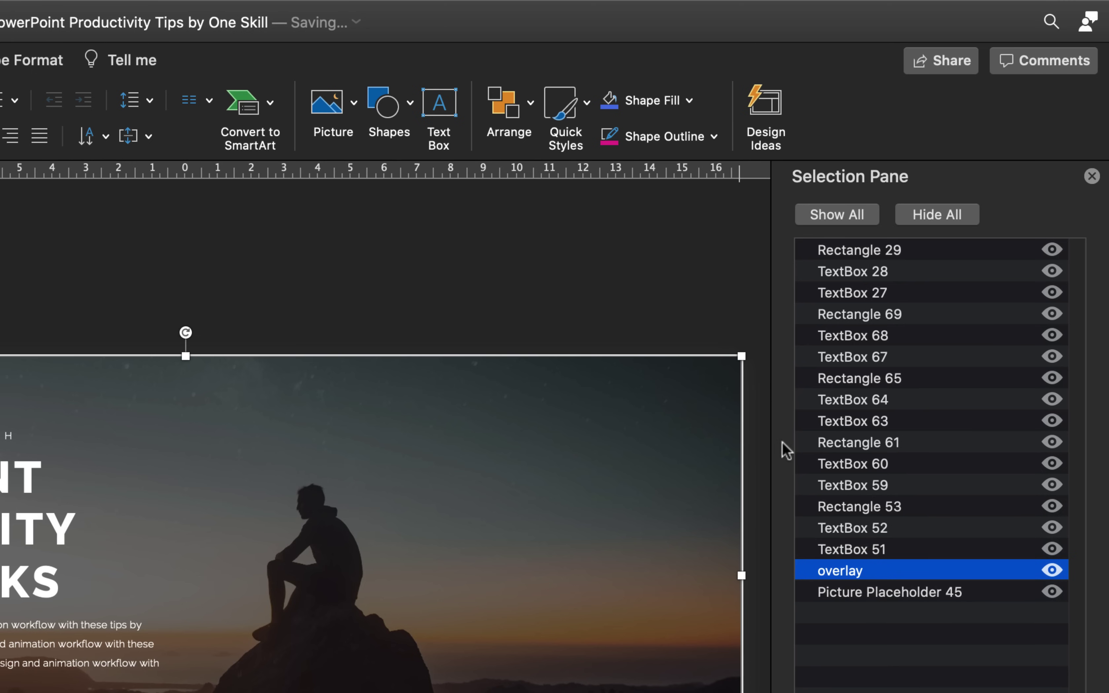
click(1049, 571)
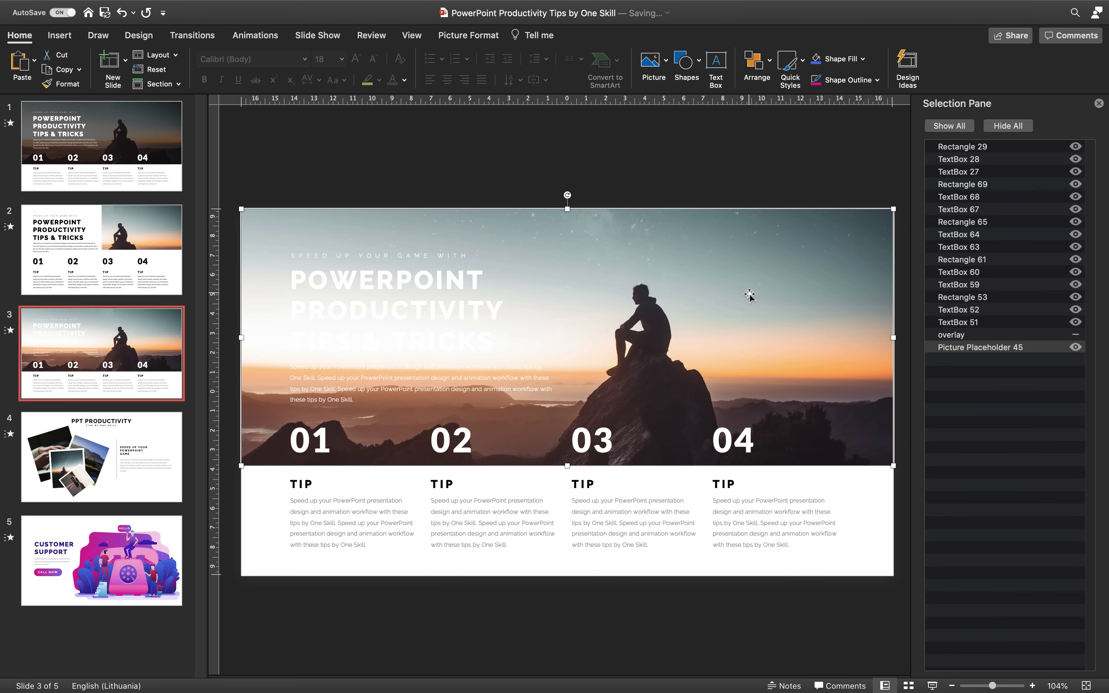
Step: Replace slide 3's background photo with the mountain photo from Downloads
key(Delete)
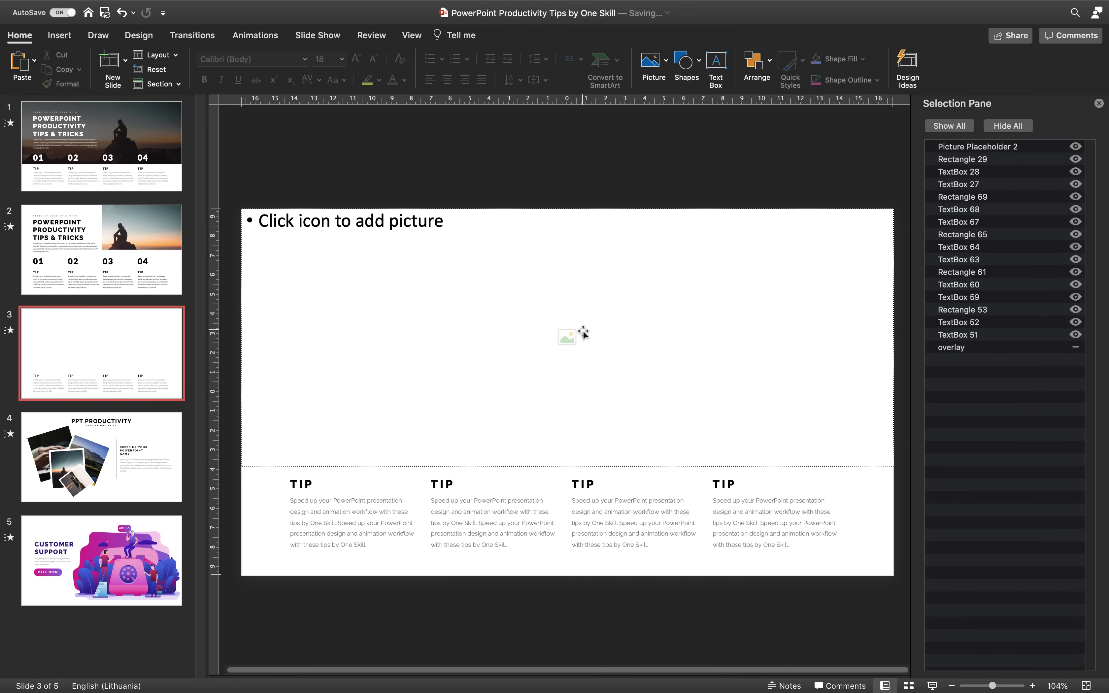
click(568, 338)
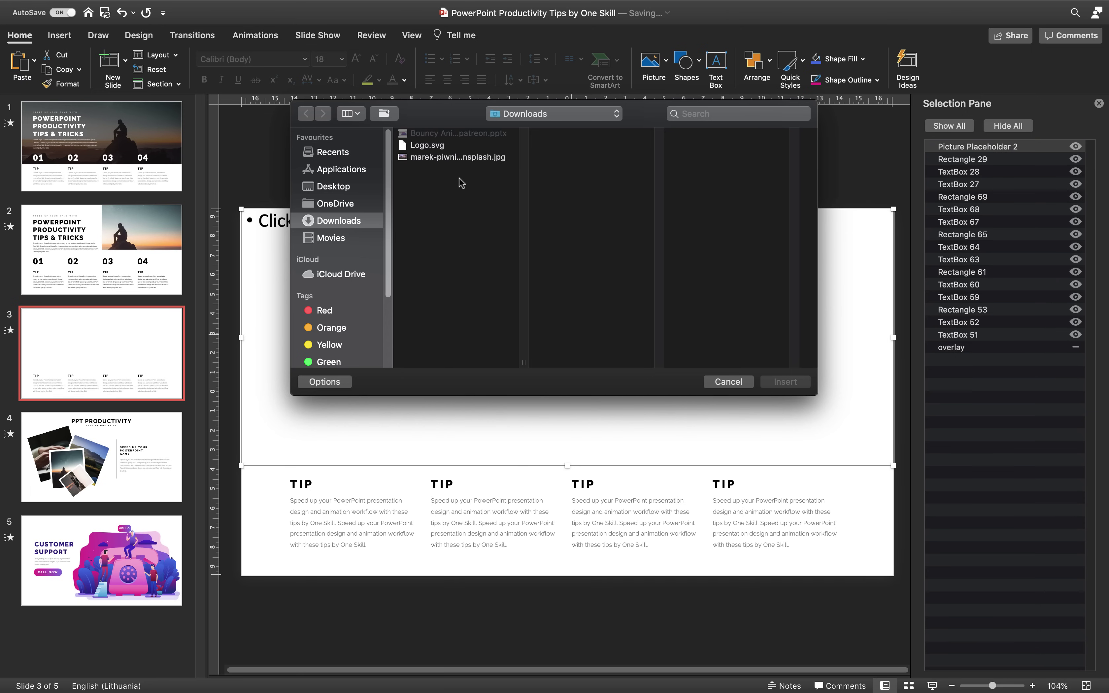
click(456, 158)
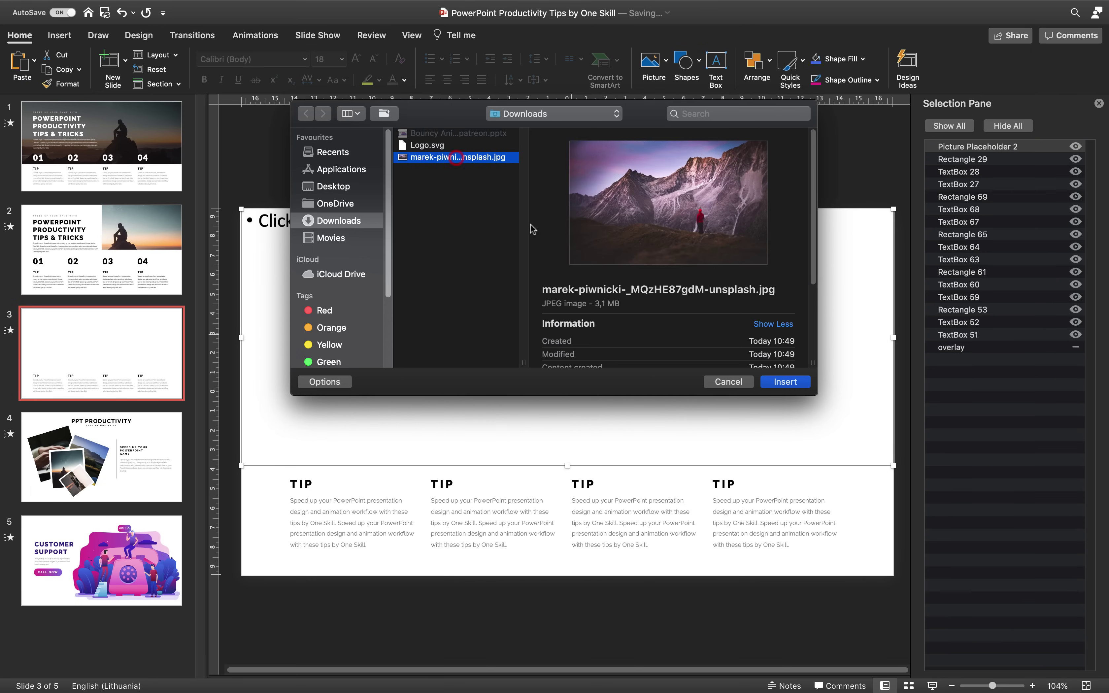
click(785, 382)
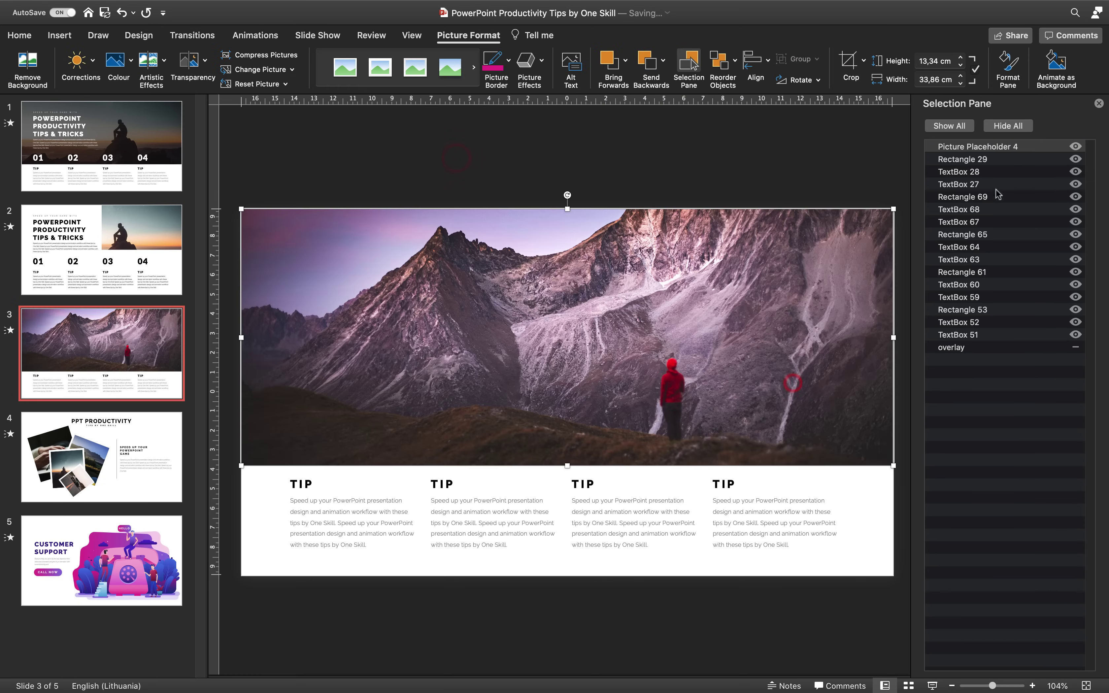
Step: Send the mountain photo to the back, unhide the overlay, and compare slides 1 and 3
click(982, 147)
drag(985, 147, 983, 363)
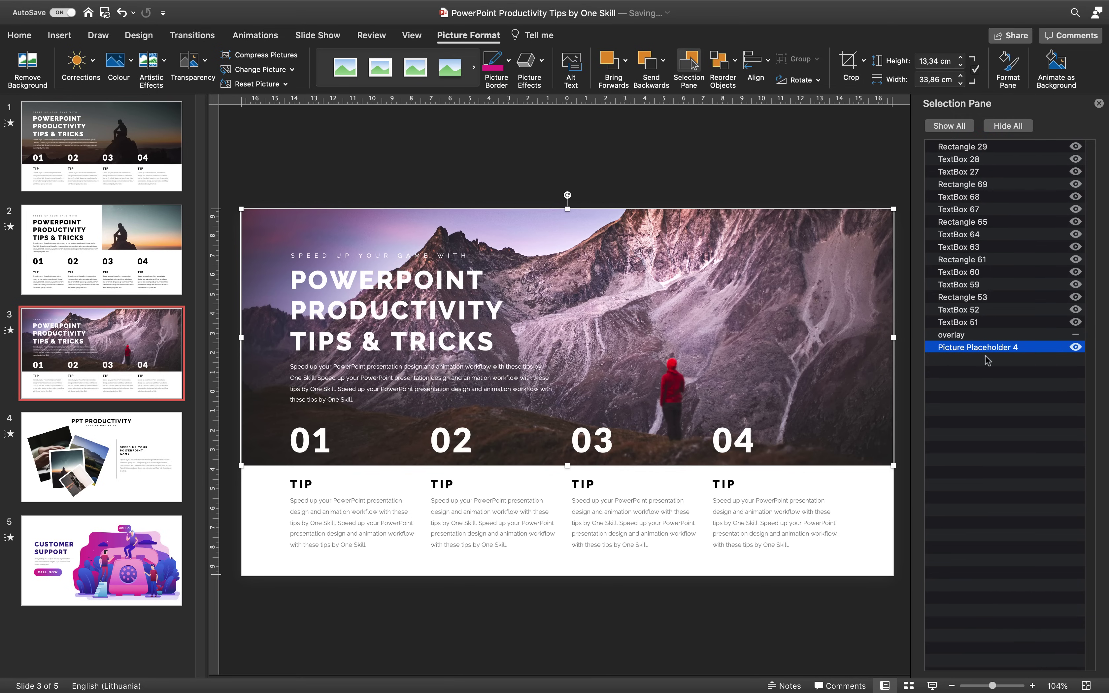
click(1076, 334)
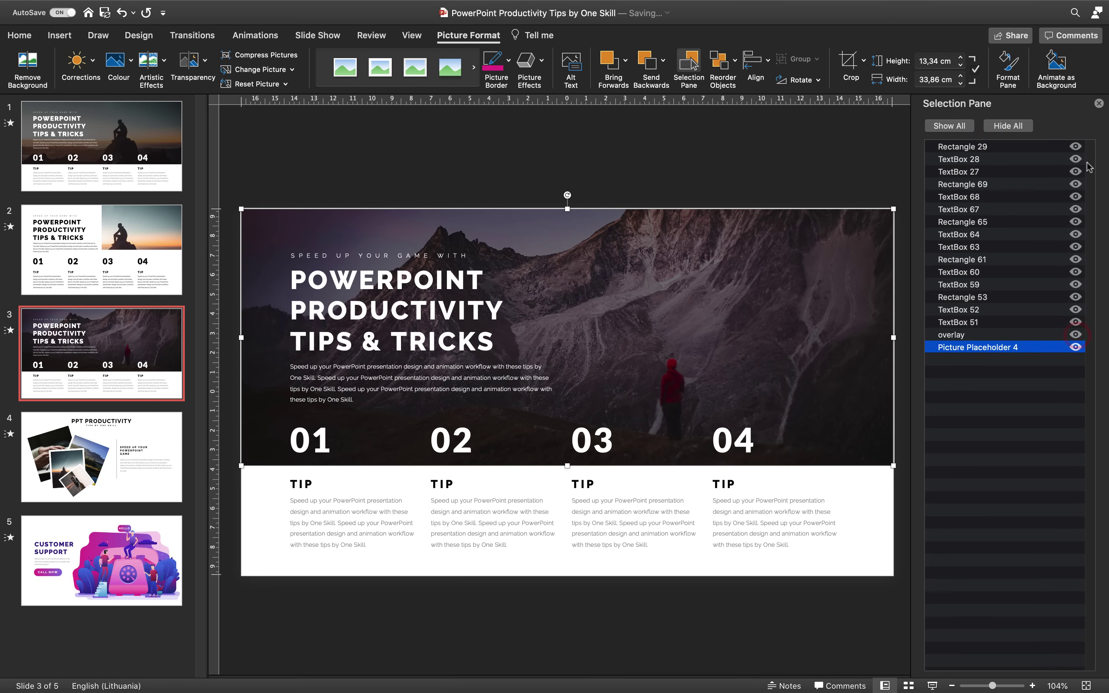
click(1098, 104)
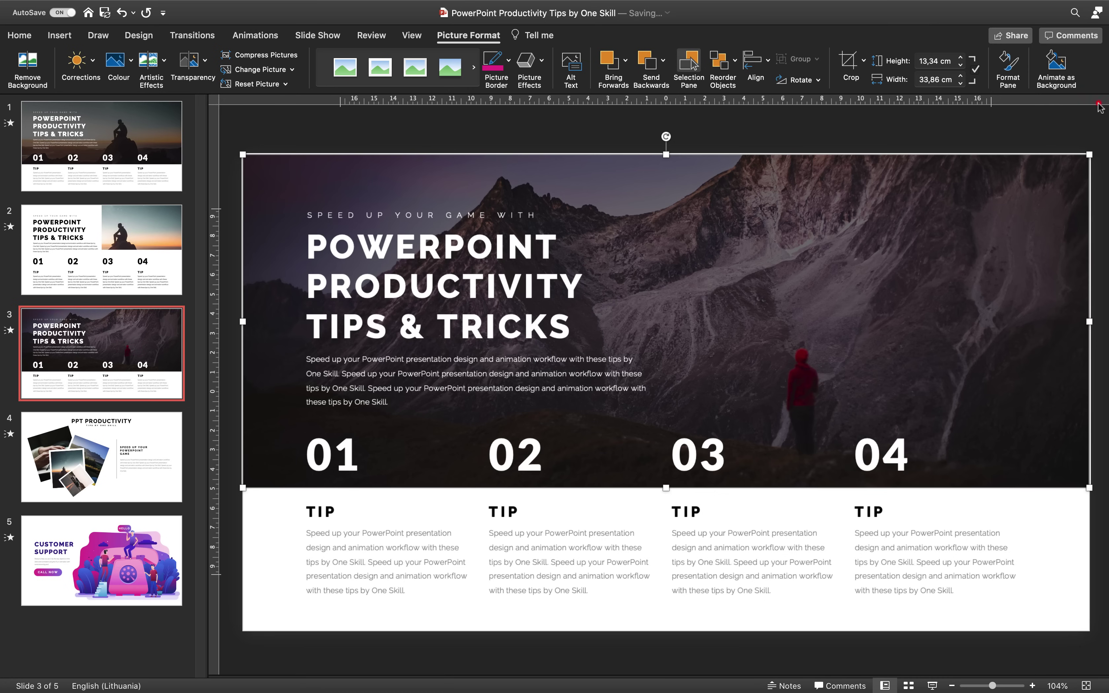
click(151, 151)
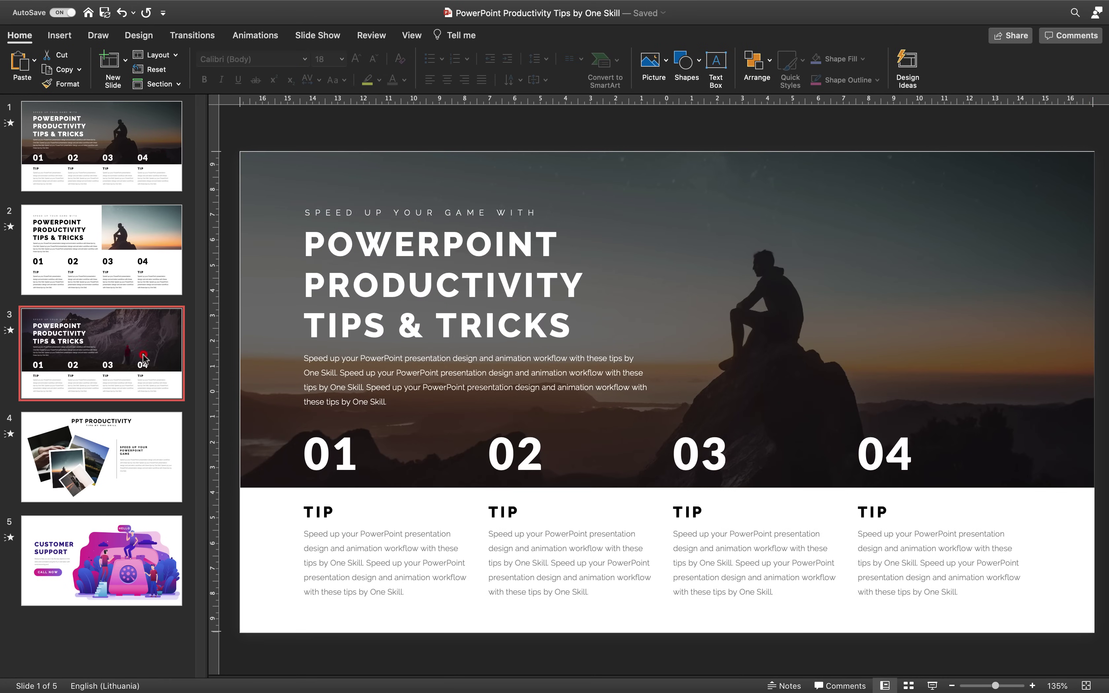
click(144, 360)
click(130, 143)
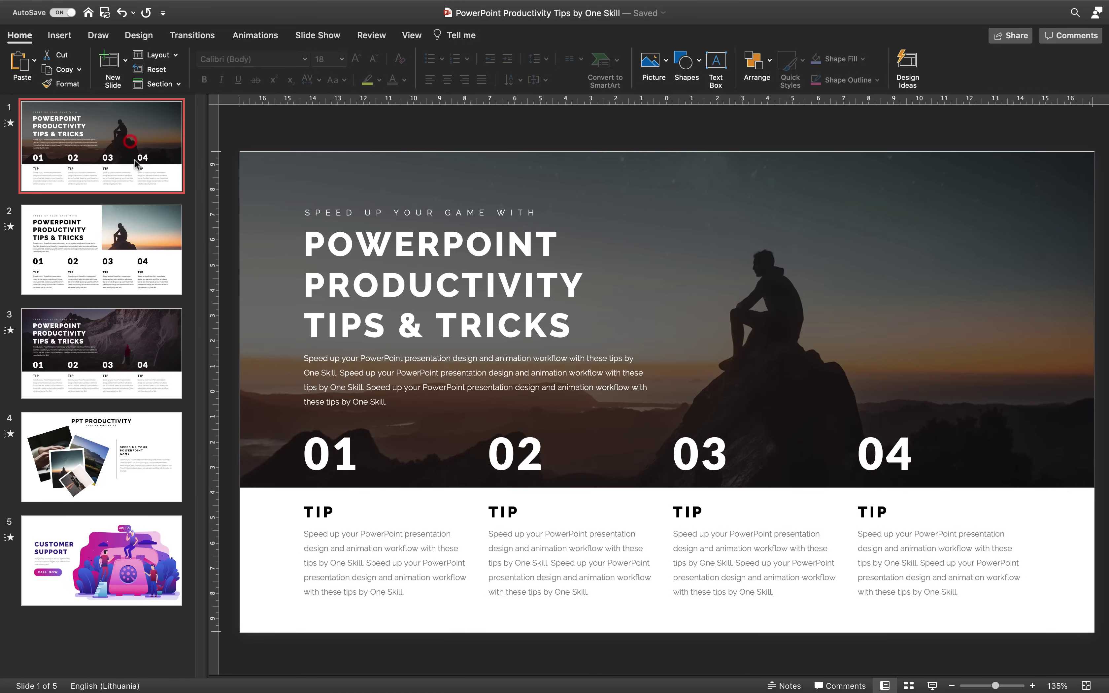
Step: Delete tips 02, 03 and 04 from slide 3
click(147, 332)
drag(1053, 652, 467, 411)
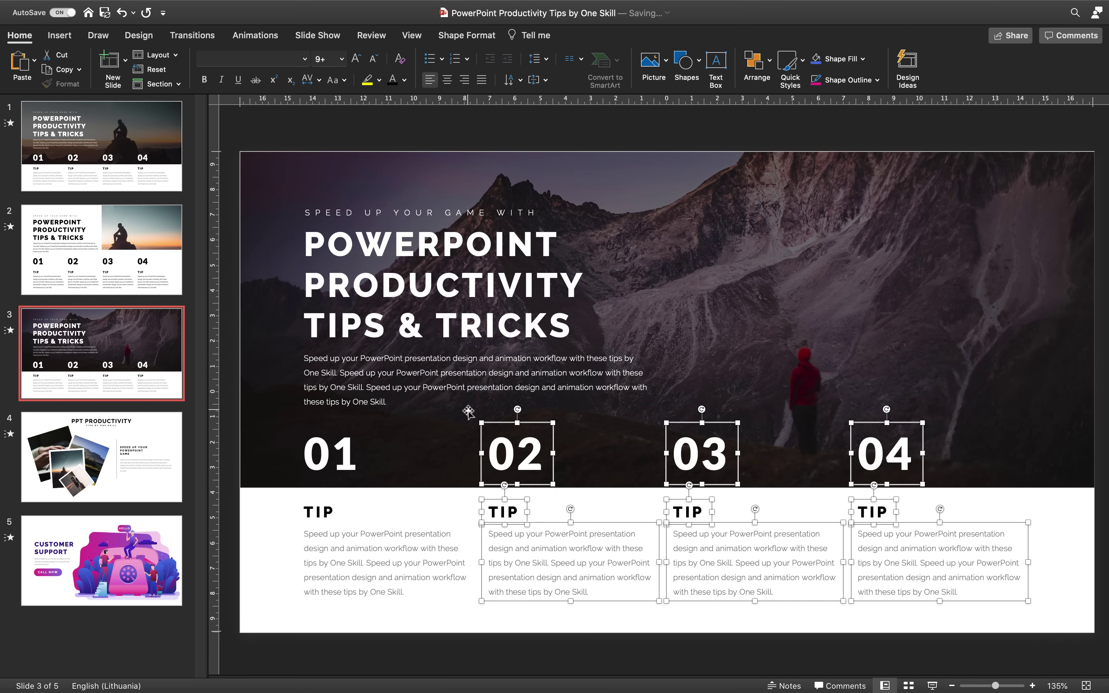
key(Delete)
Step: Group the 01 number, TIP label and first tip's body text into one group
click(336, 450)
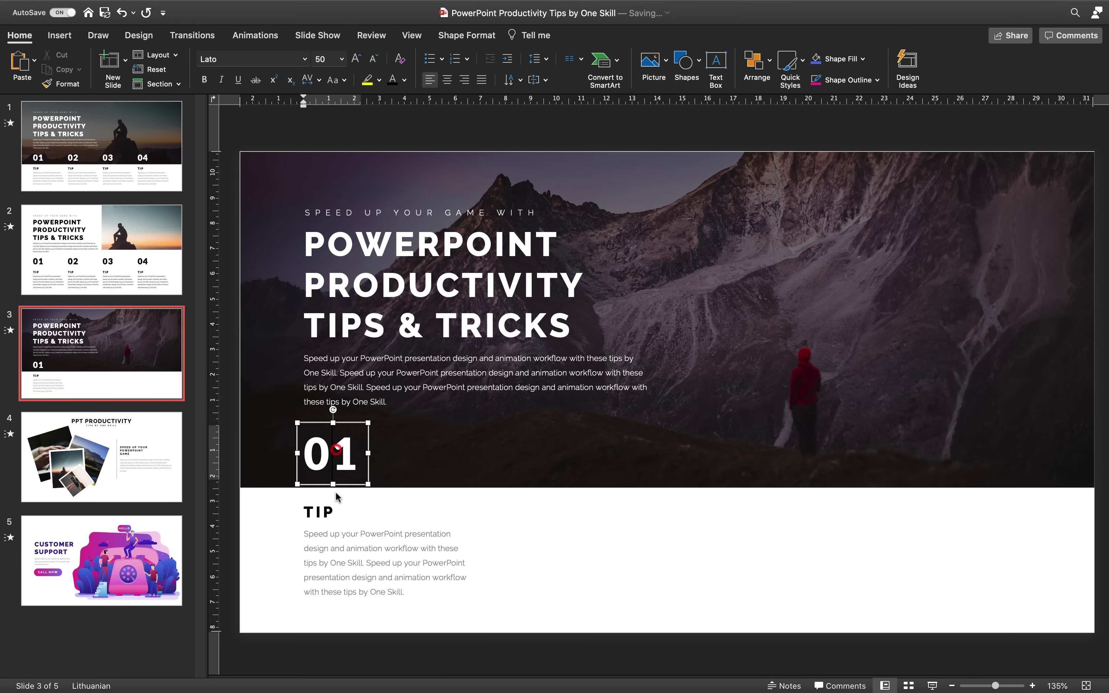
click(324, 508)
click(355, 564)
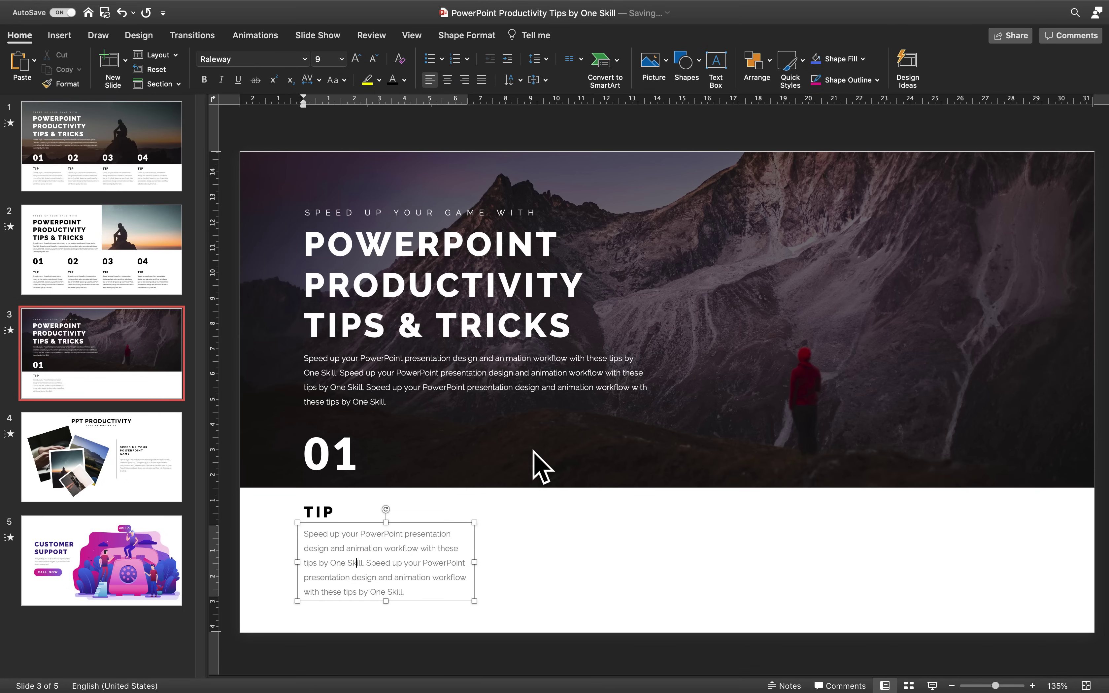
click(559, 529)
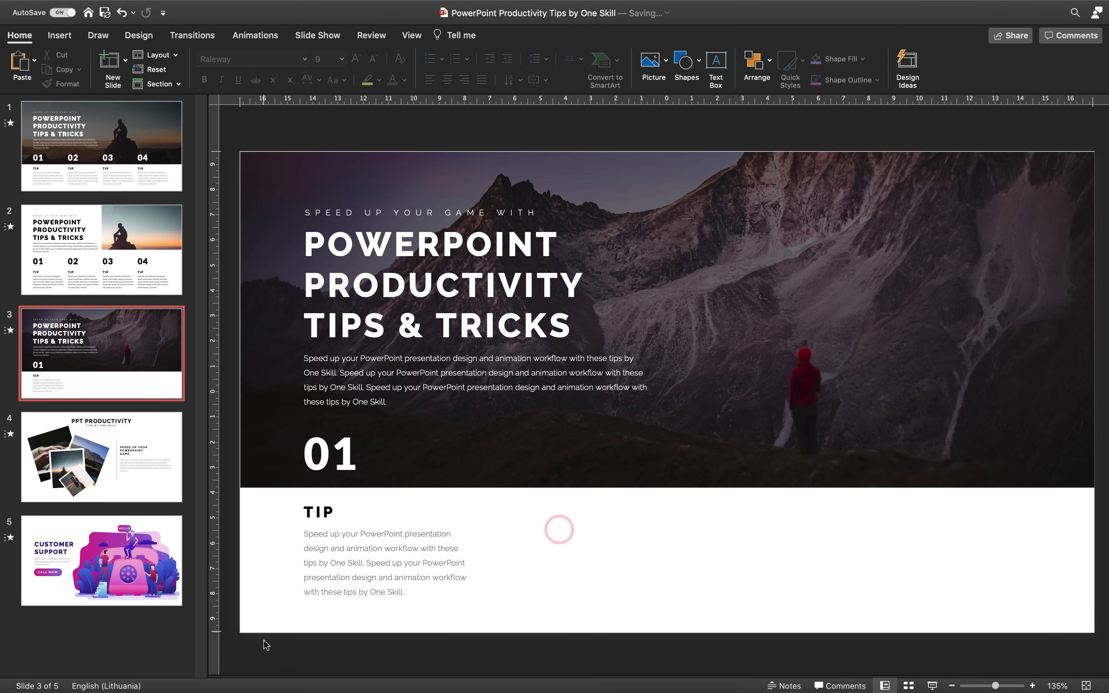
drag(281, 641, 523, 419)
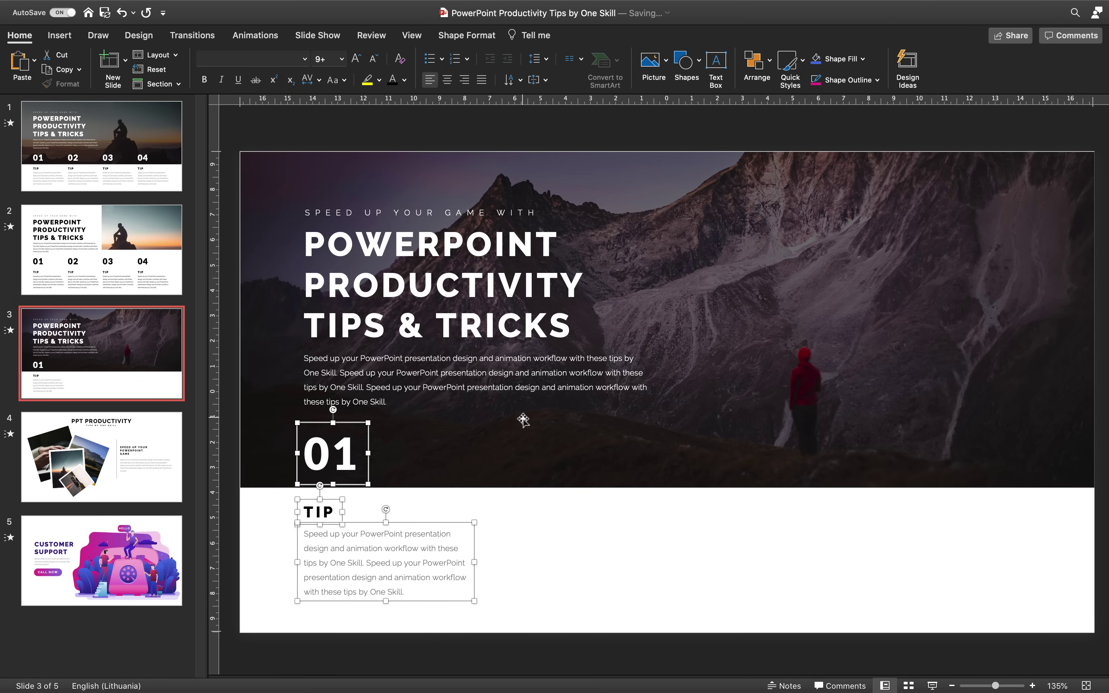
right_click(358, 426)
mouse_move(446, 471)
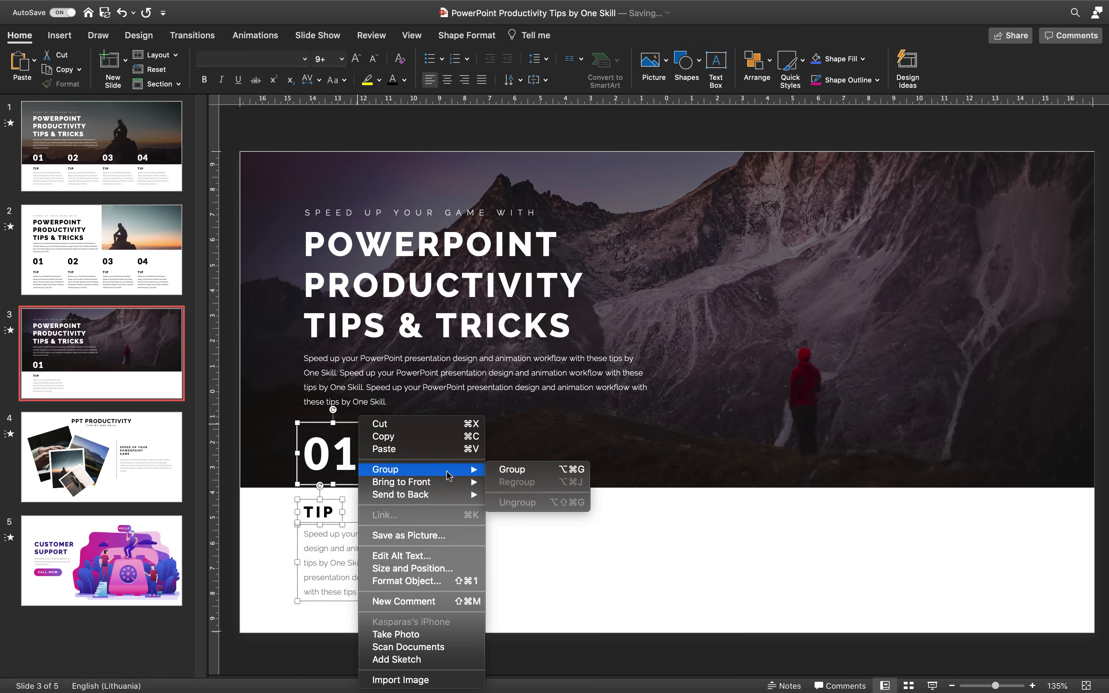
click(497, 472)
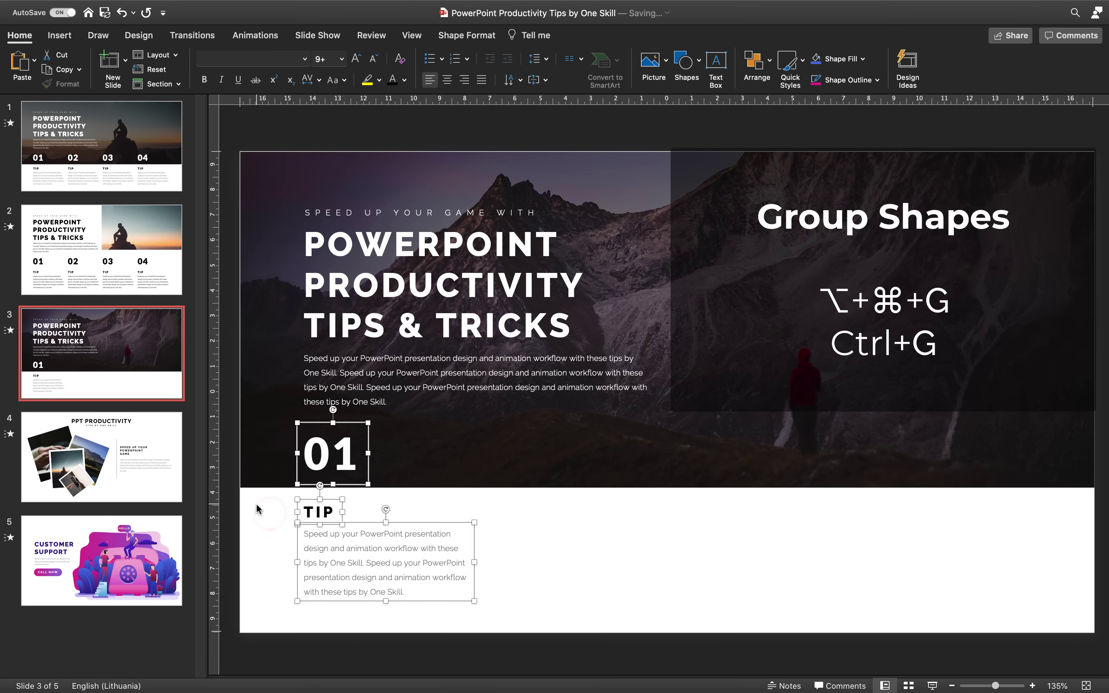
key(alt+super+g)
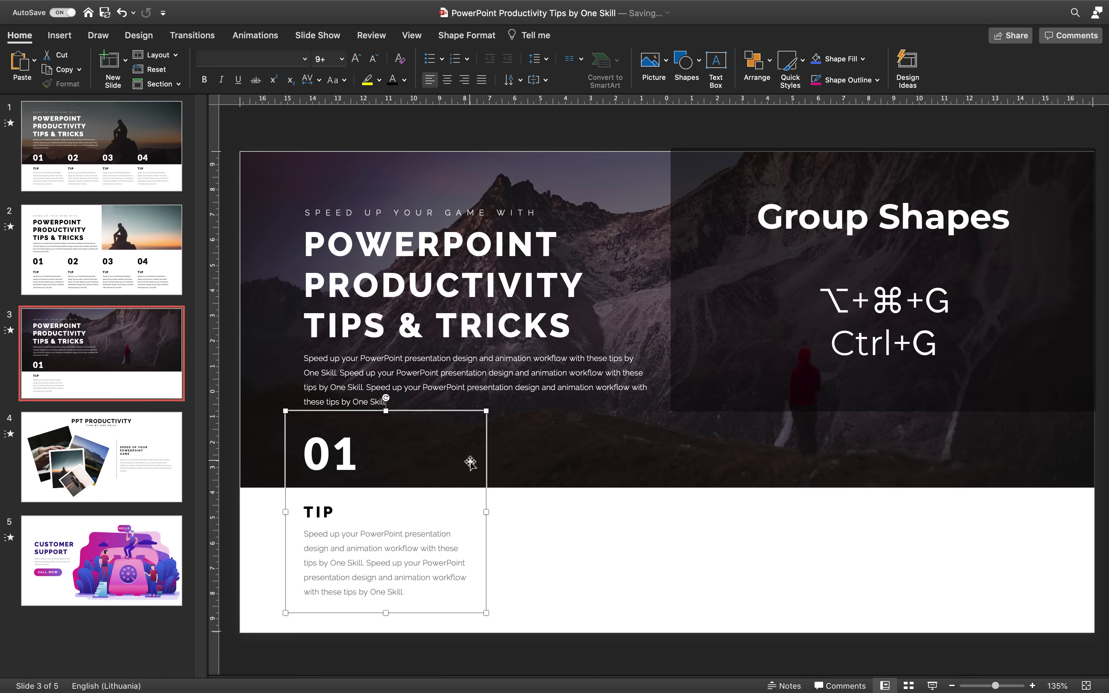
Step: Reselect the whole 01/TIP group on slide 3
right_click(486, 452)
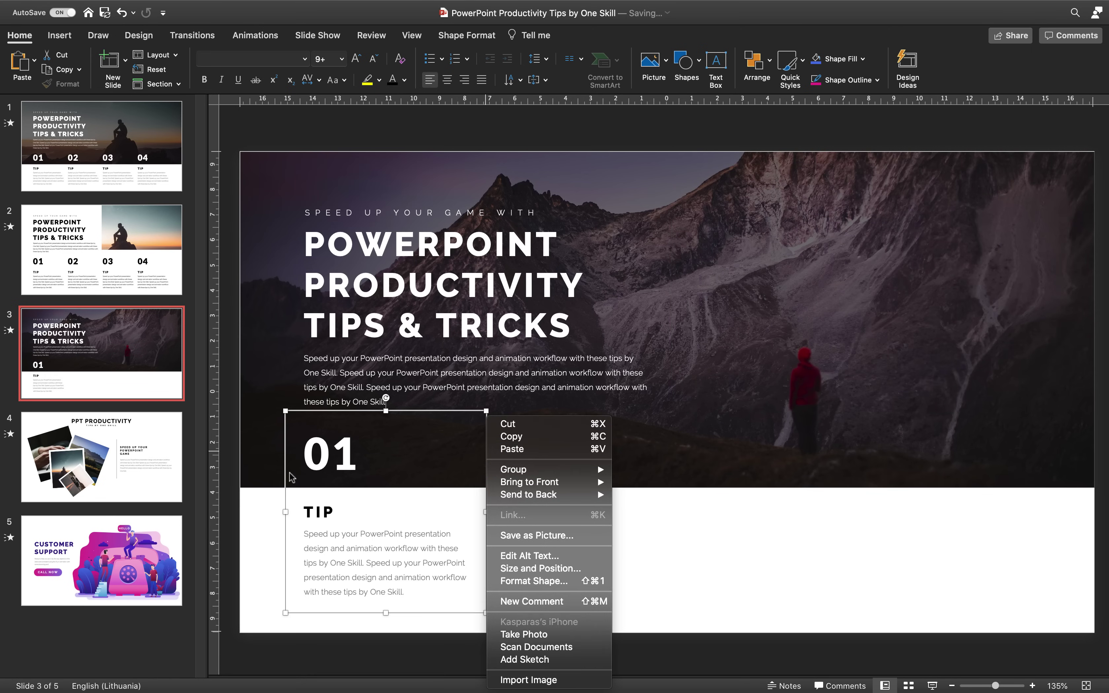
click(264, 511)
click(559, 532)
click(427, 531)
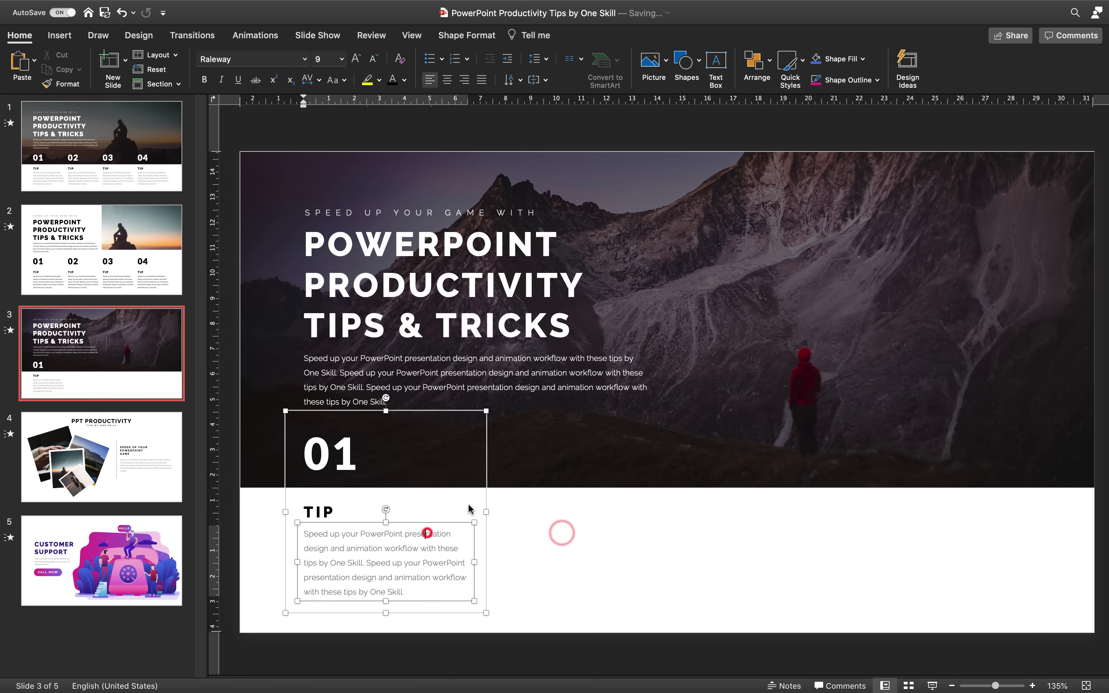
click(426, 534)
click(487, 493)
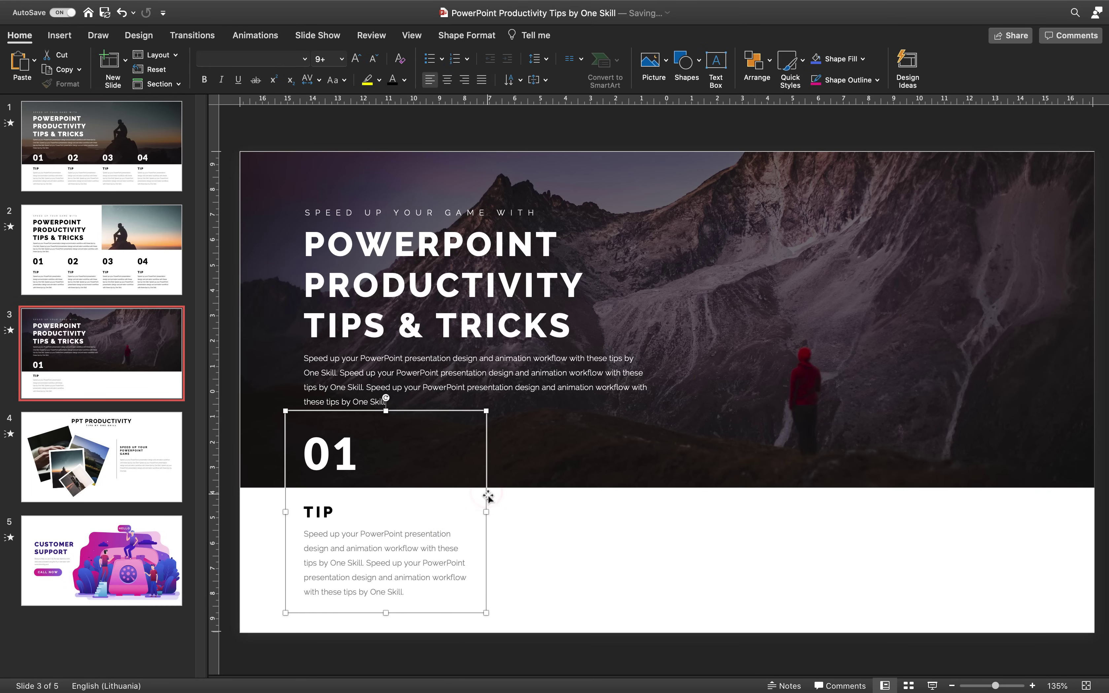
Step: Copy the tip group three times to the right to form a row of four blocks
drag(488, 496, 1099, 451)
key(super+z)
key(super+z)
key(super+z)
drag(486, 469, 876, 465)
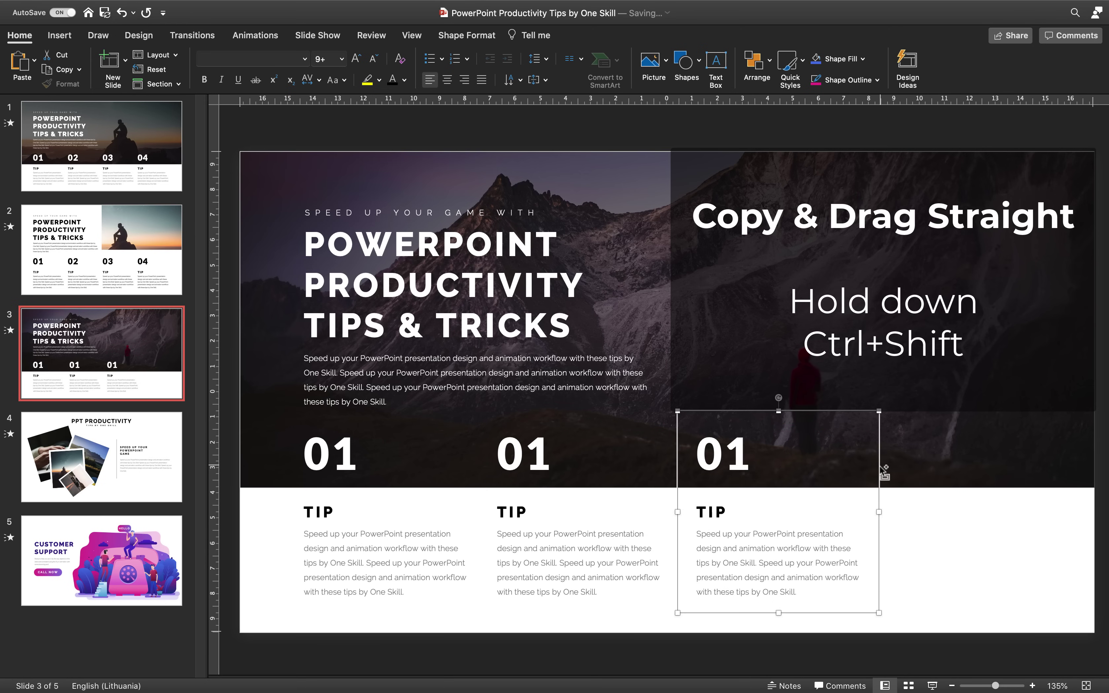
drag(750, 463, 951, 464)
Step: Select all four tip blocks on slide 3 and distribute them evenly horizontally
shift+click(842, 535)
shift+click(606, 549)
shift+click(405, 543)
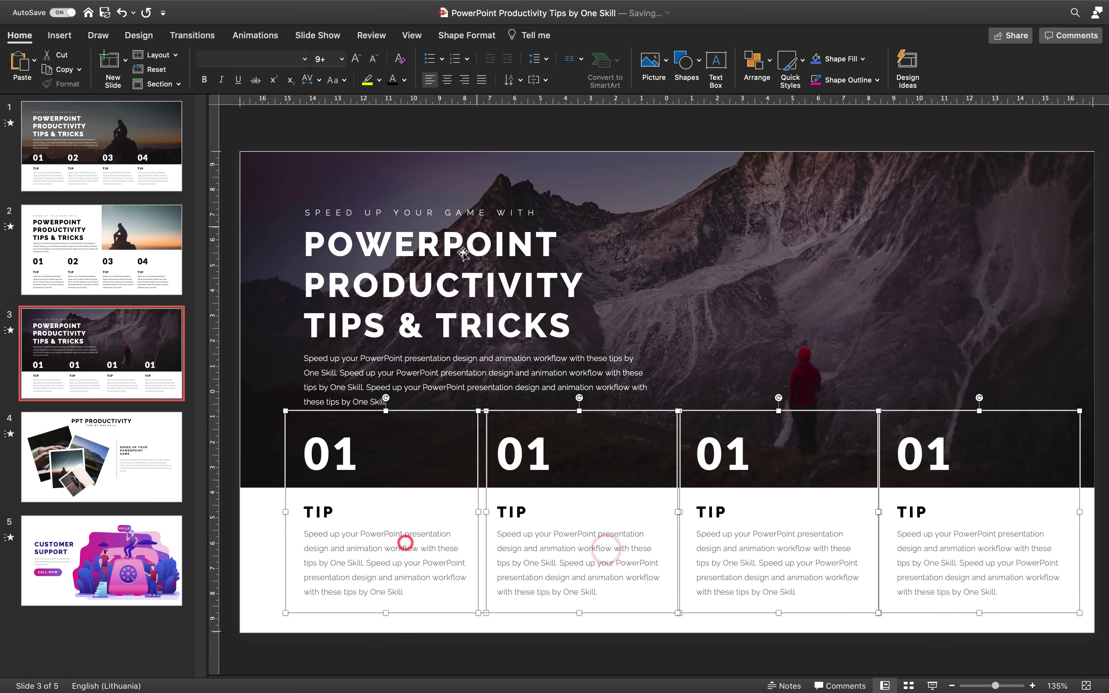
click(770, 64)
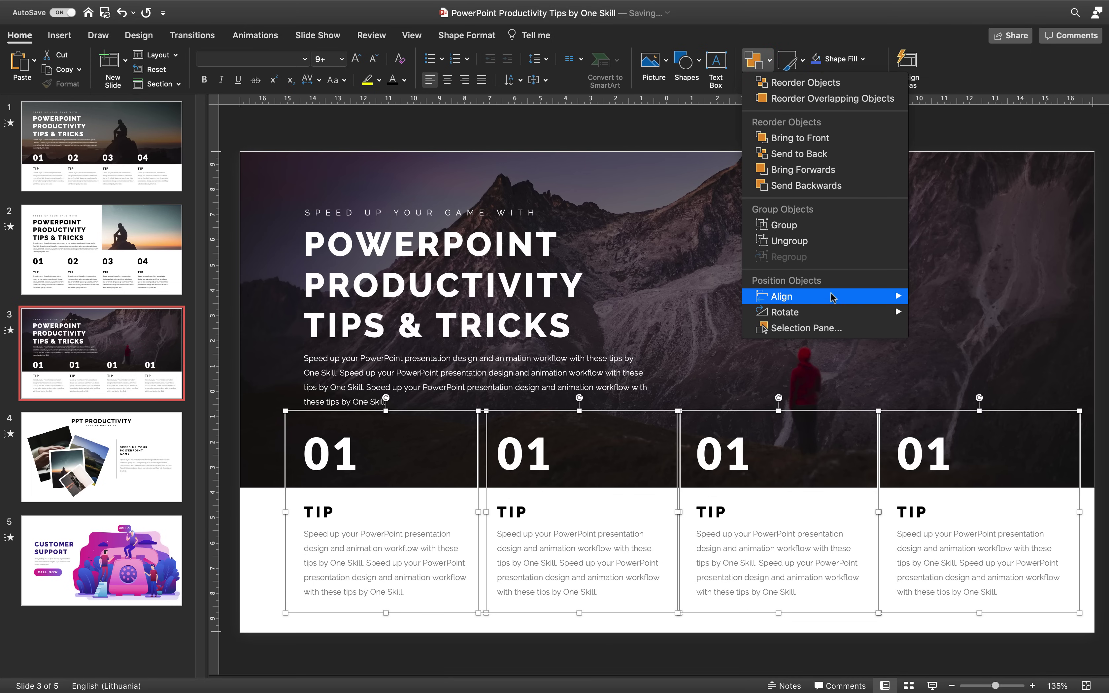
mouse_move(832, 299)
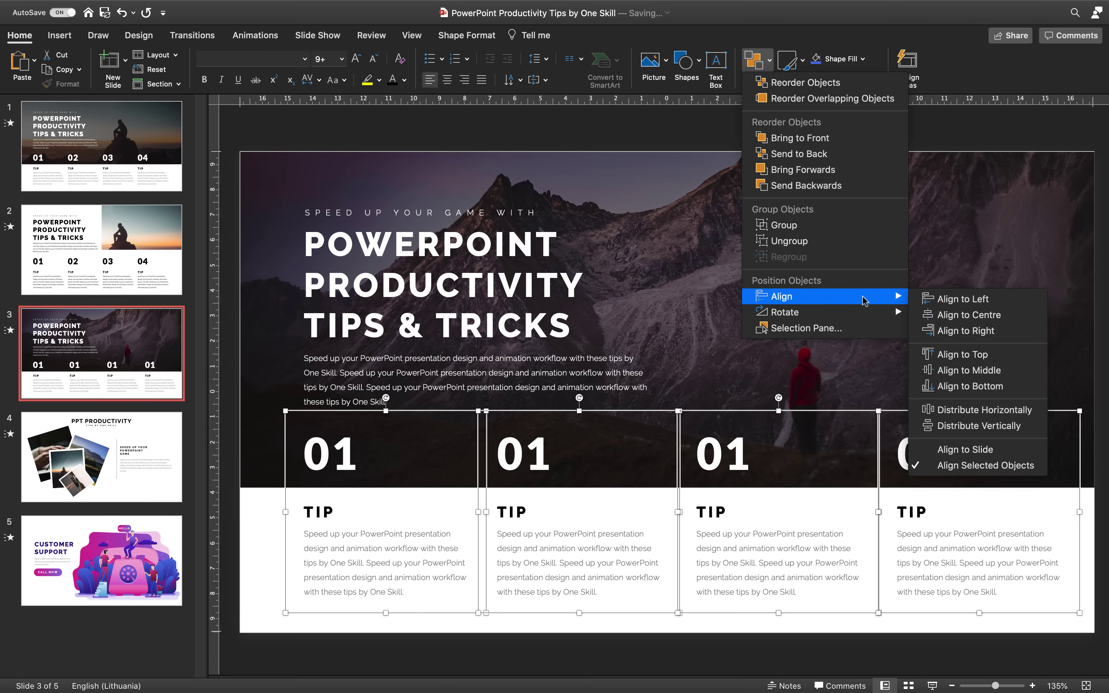
click(979, 416)
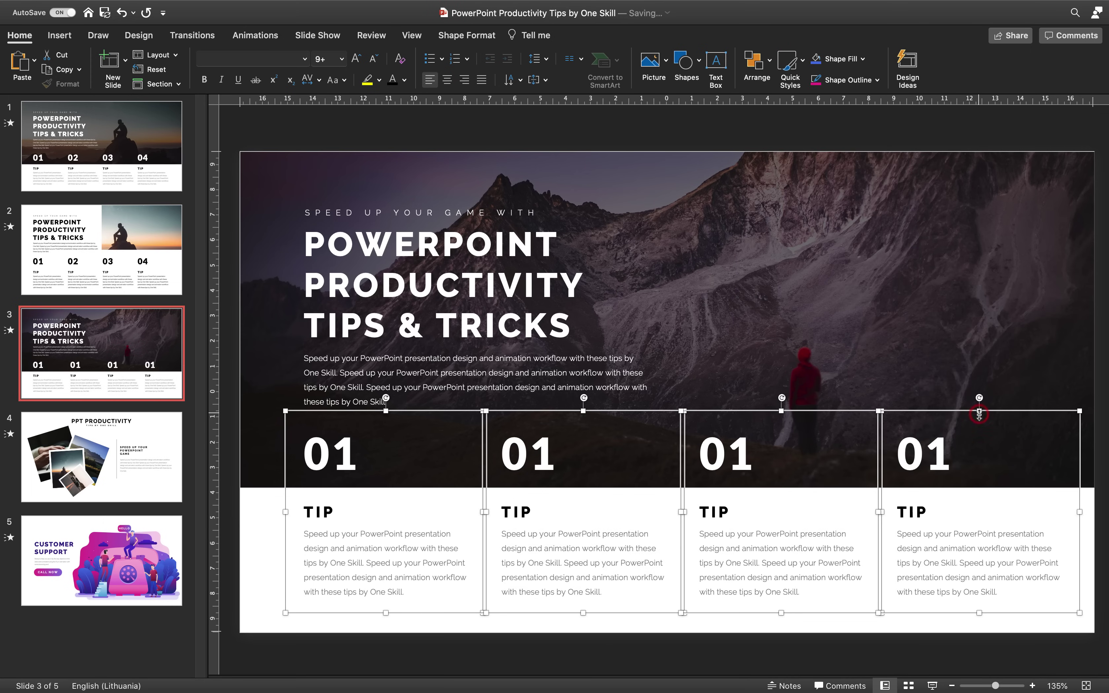
Step: Renumber the second, third and fourth tip blocks to 02, 03 and 04
click(542, 454)
key(BackSpace)
text(2)
click(743, 452)
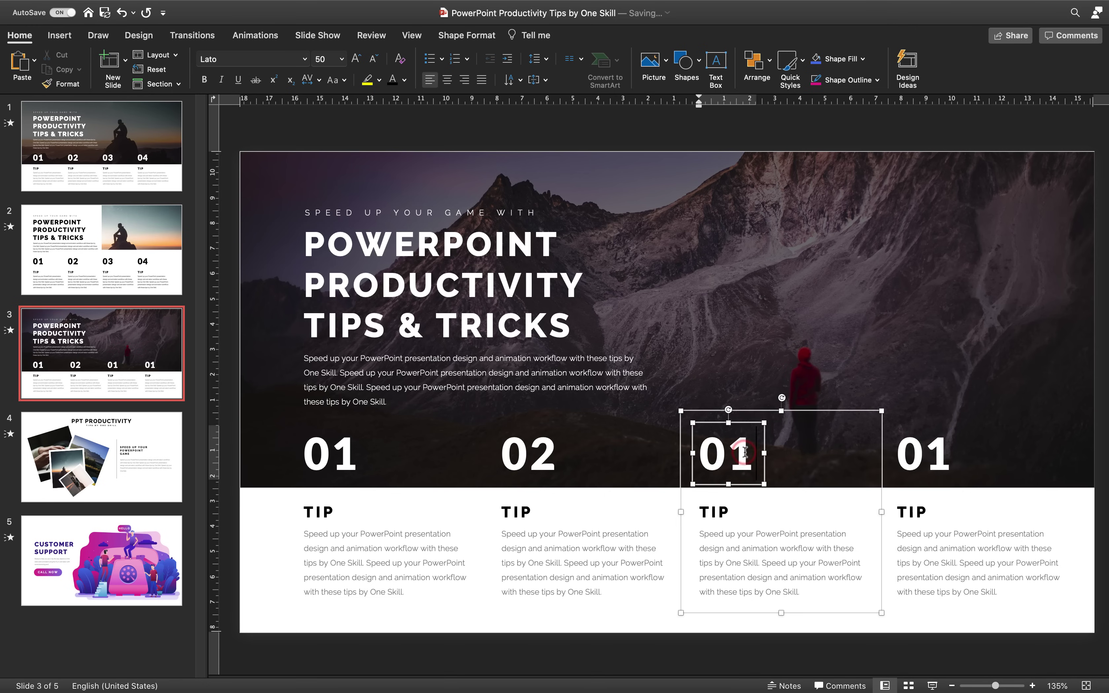
key(BackSpace)
text(3)
click(940, 450)
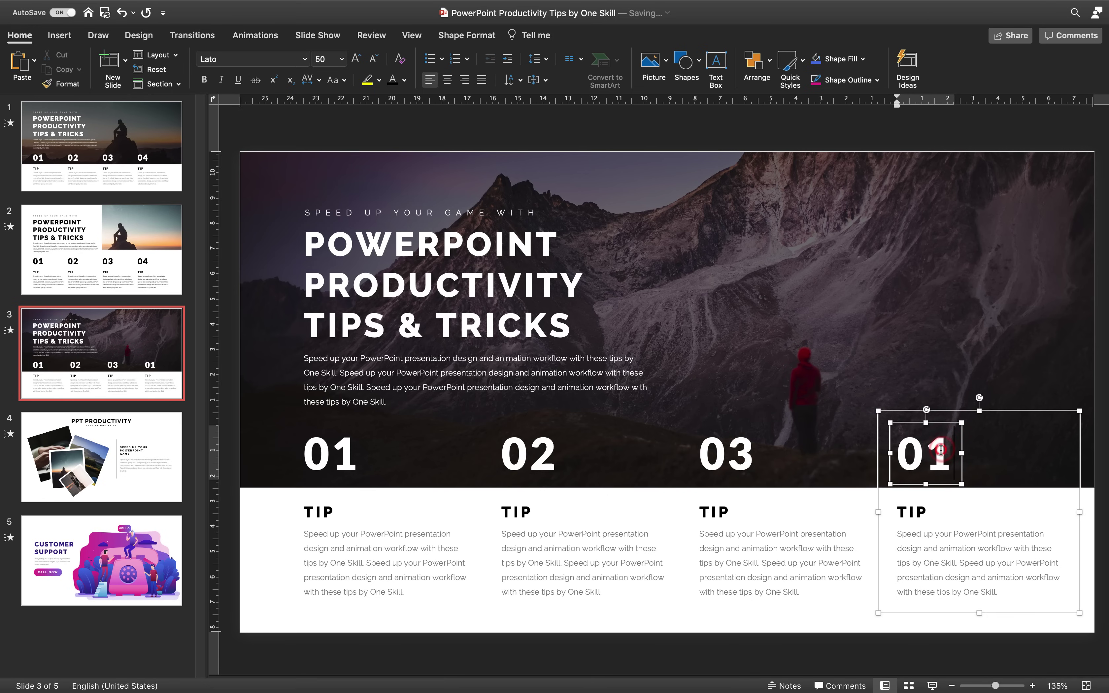
key(BackSpace)
text(4)
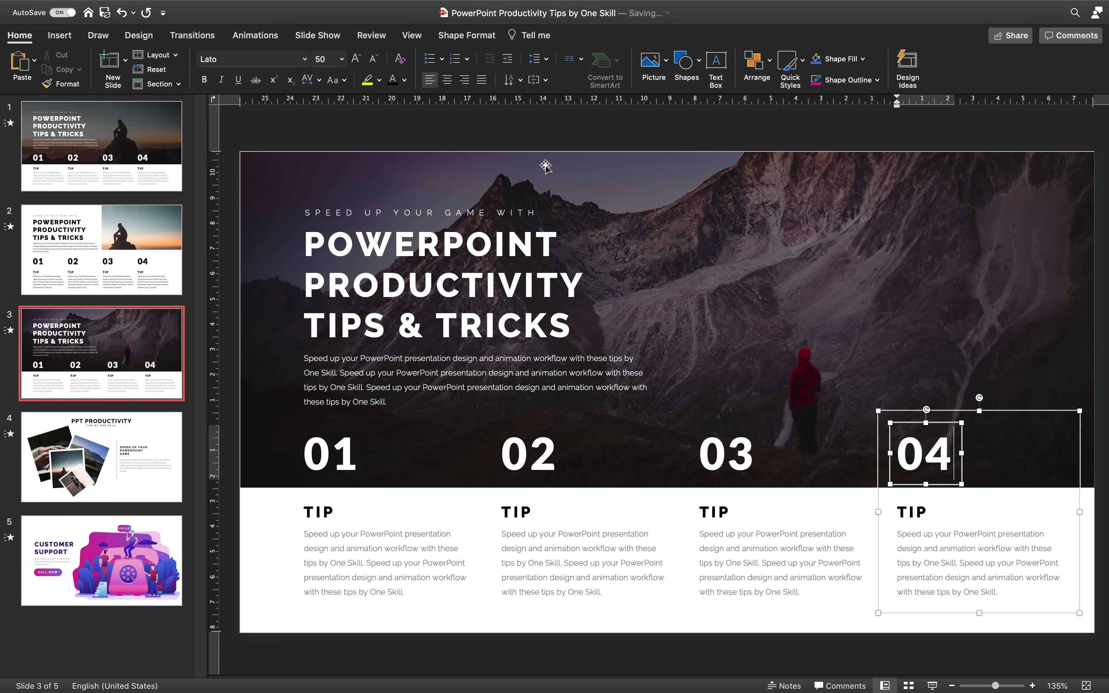
click(533, 140)
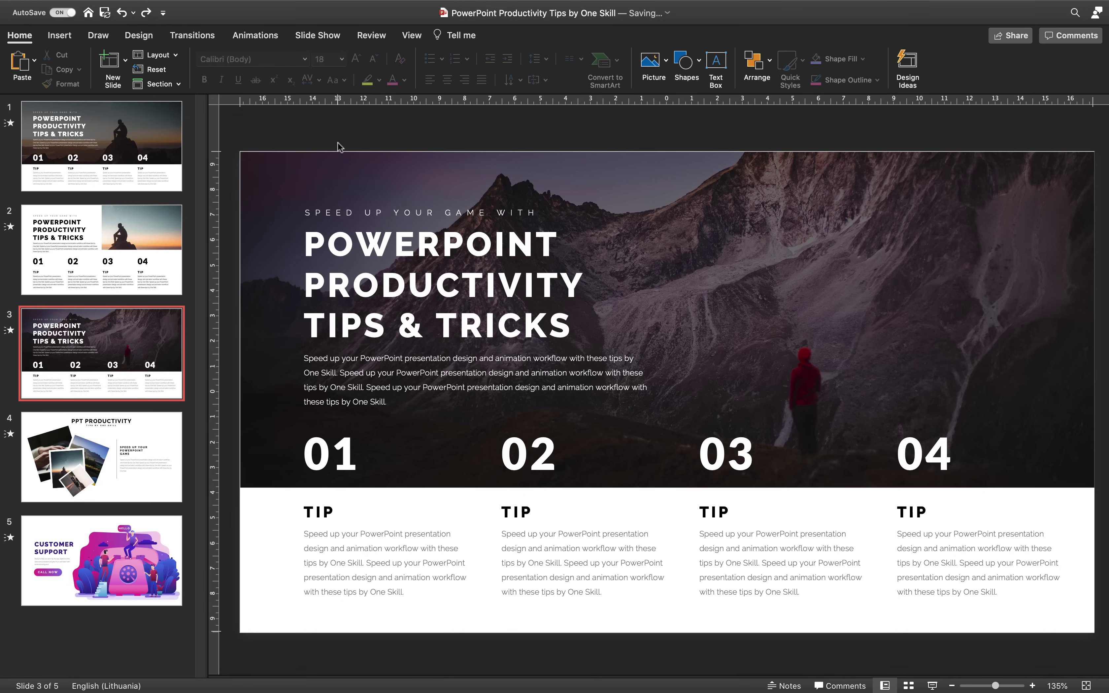
drag(352, 173, 430, 183)
Step: Undo the photo move and give the photo shape a gradient fill without its middle stop
key(super+z)
right_click(628, 206)
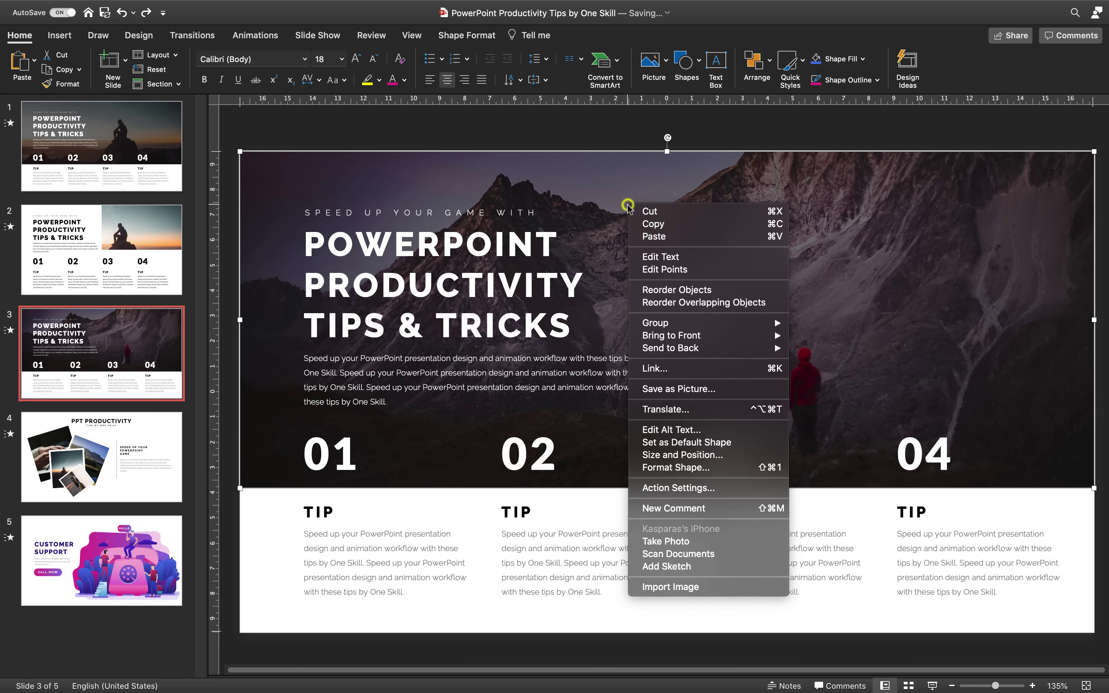
click(673, 467)
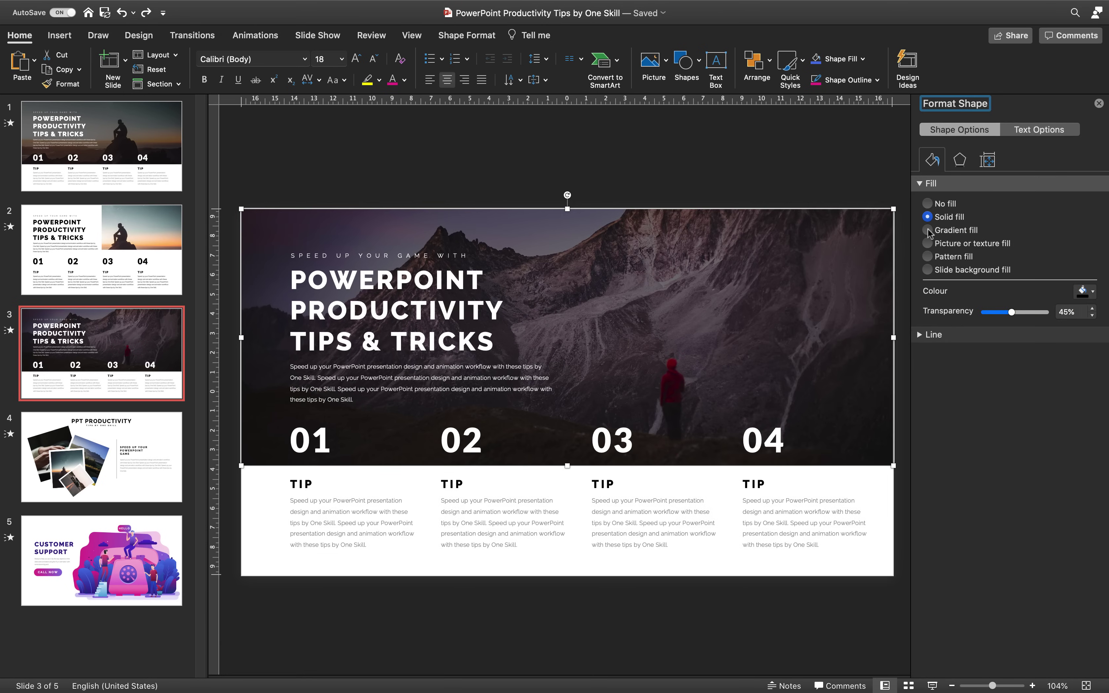
click(927, 230)
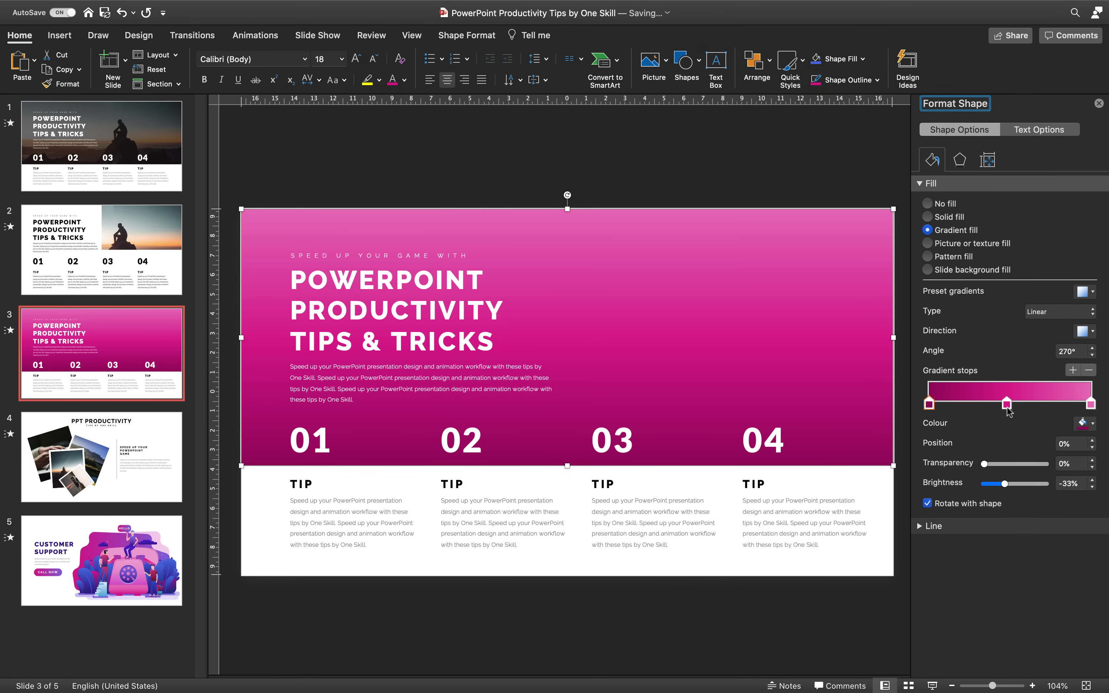
drag(1006, 403, 1006, 478)
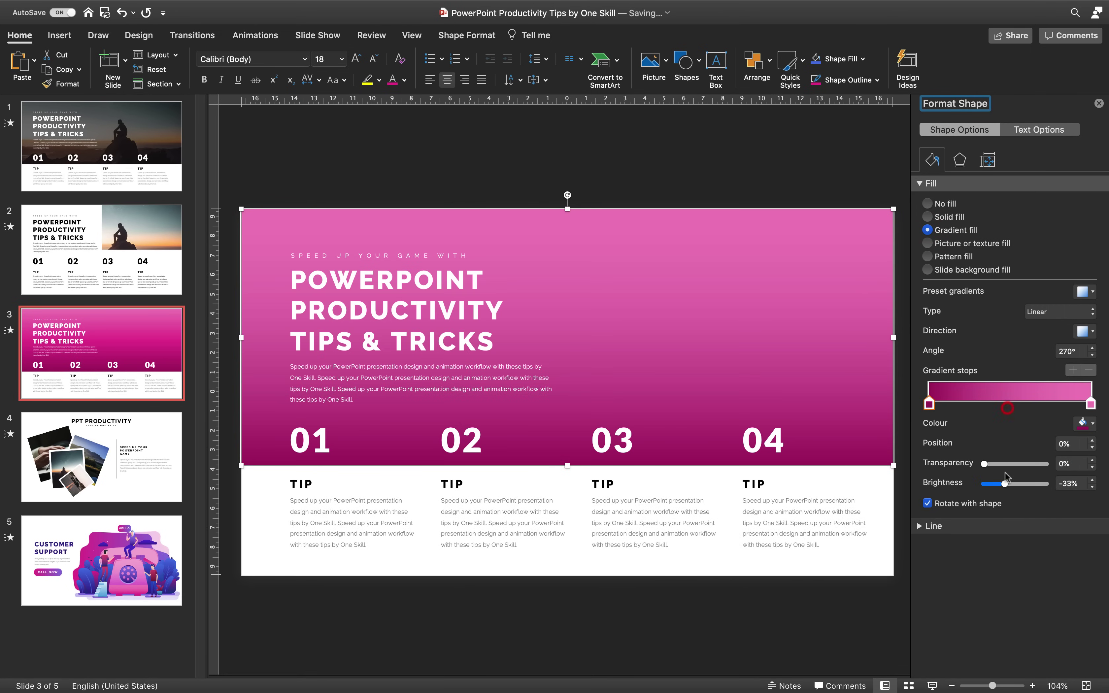
Step: Make the end stop dark purple, the gradient diagonal at 45° and 45% transparent, with stops moved inward
click(1090, 403)
click(1092, 425)
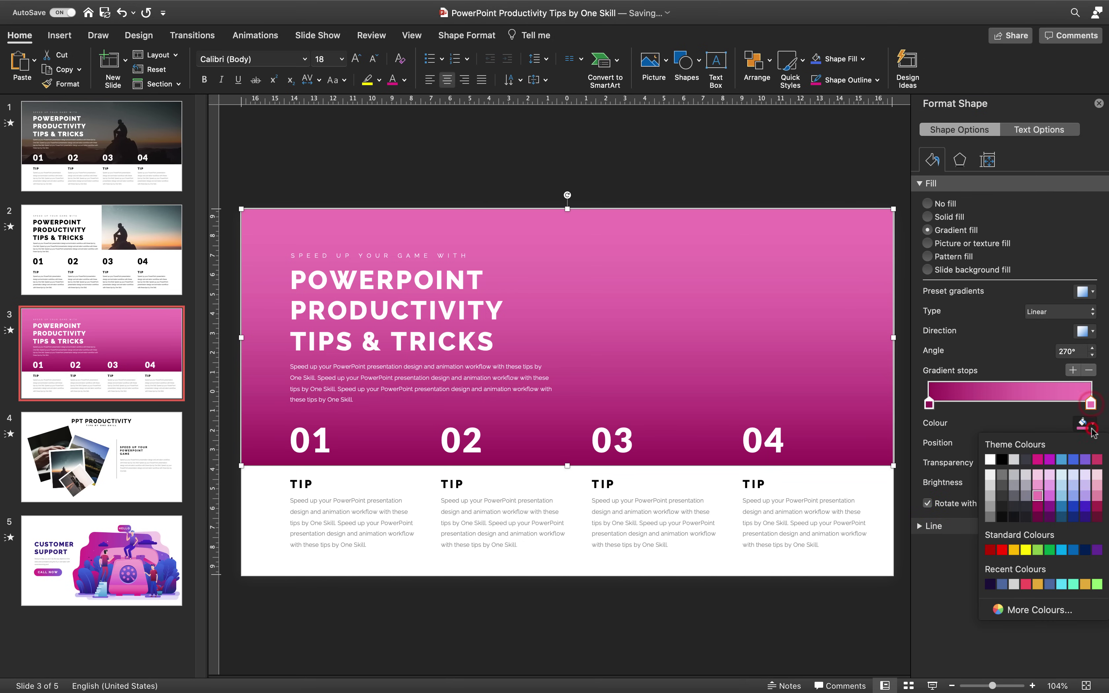
click(1084, 517)
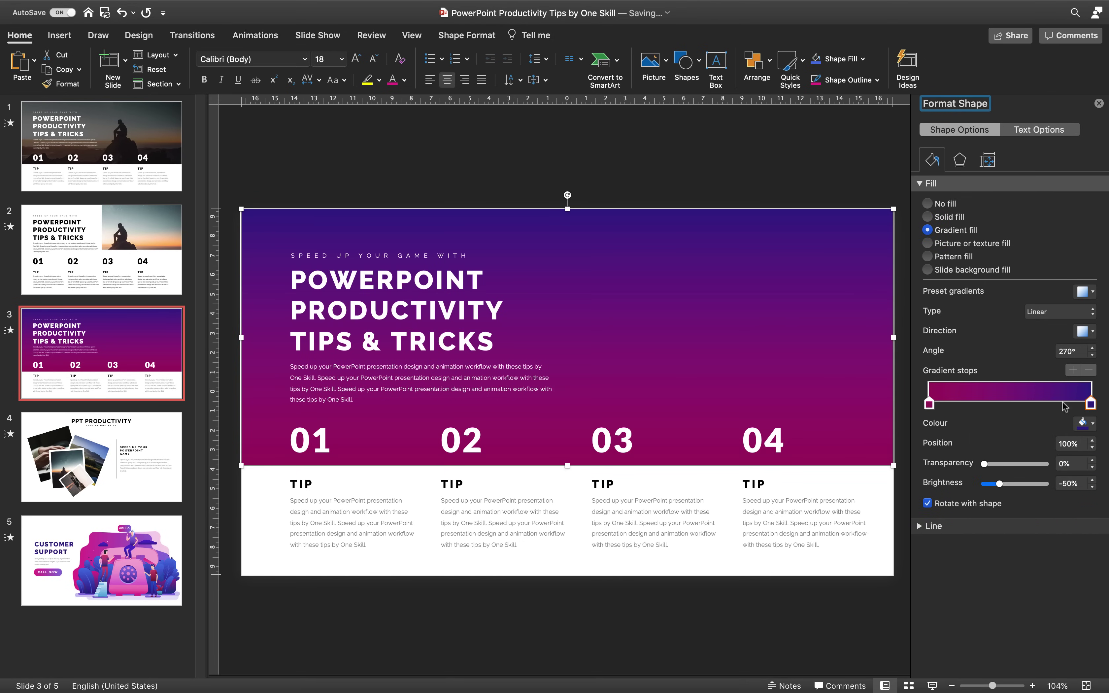
click(1091, 332)
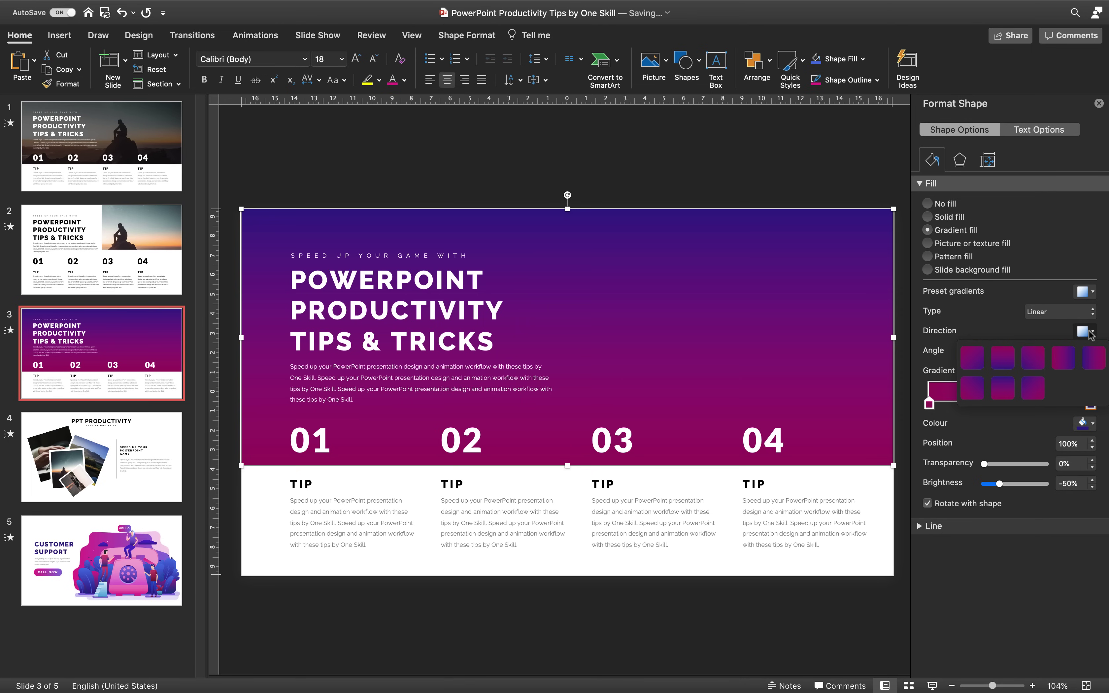
click(973, 356)
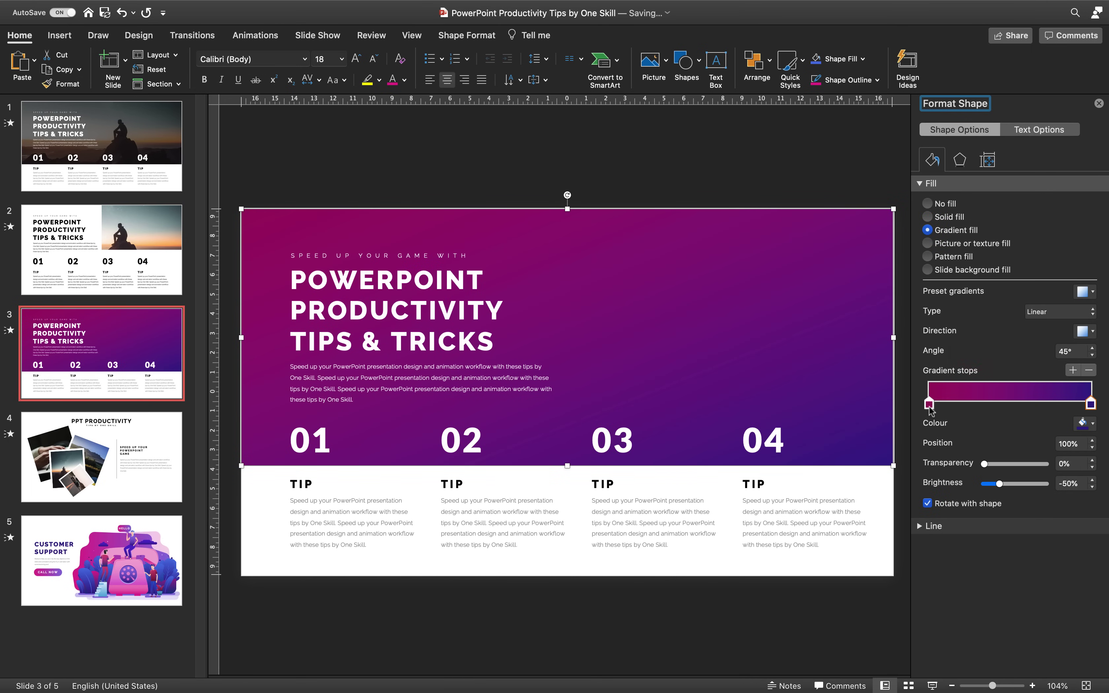
drag(986, 468, 1017, 464)
click(1094, 403)
drag(1057, 403, 1044, 404)
drag(932, 404, 973, 409)
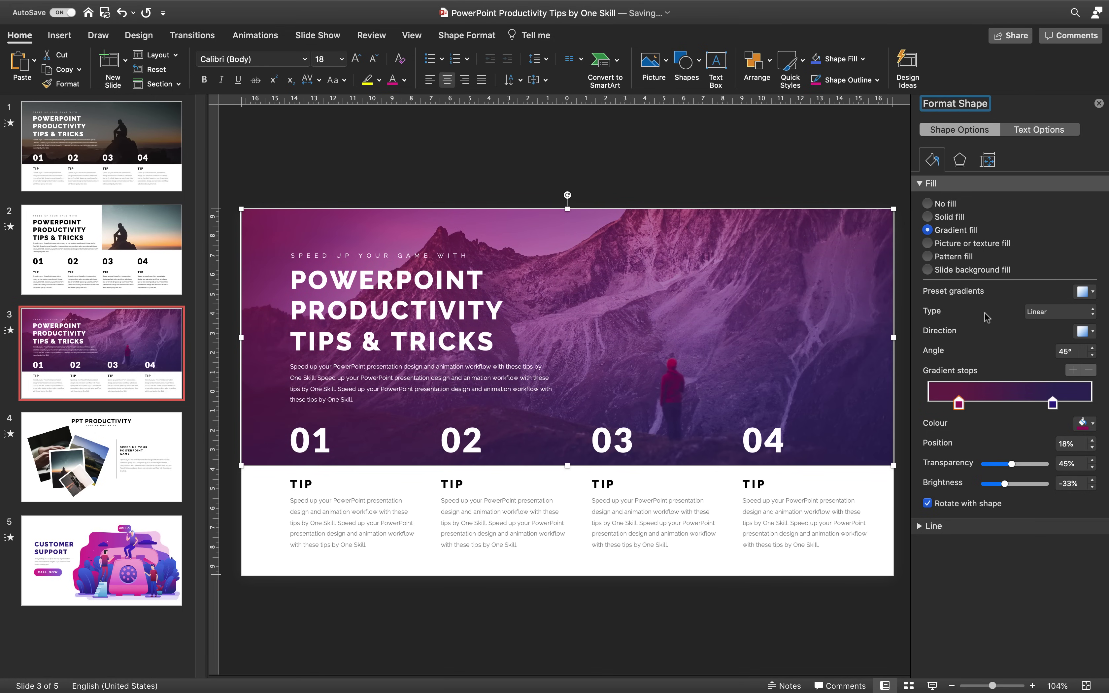
Step: Close the Format Shape pane, try moving slide 1's overlay, then undo it
click(849, 177)
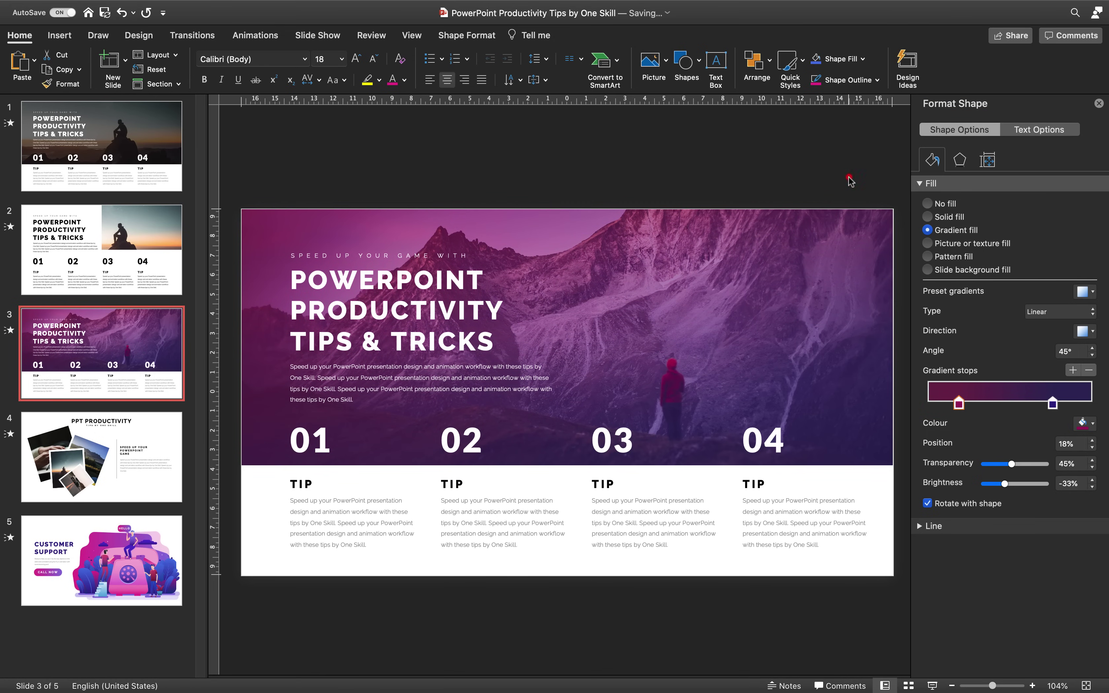
click(1098, 104)
click(845, 235)
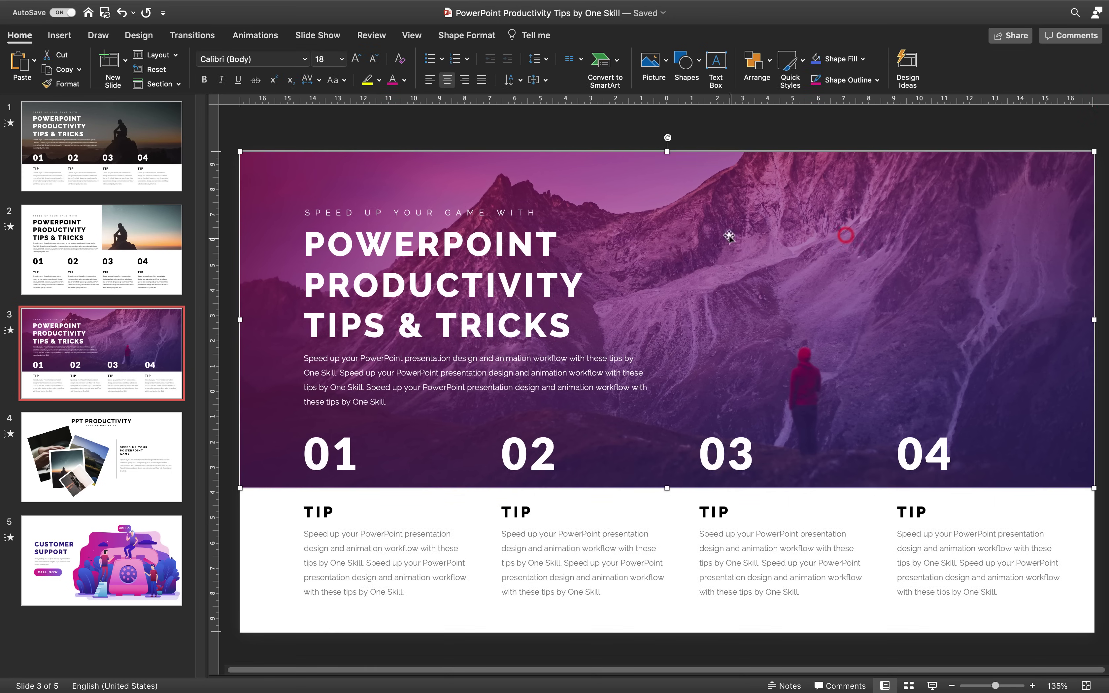
click(163, 136)
click(688, 243)
drag(688, 219, 734, 268)
key(super+z)
key(super+z)
key(super+z)
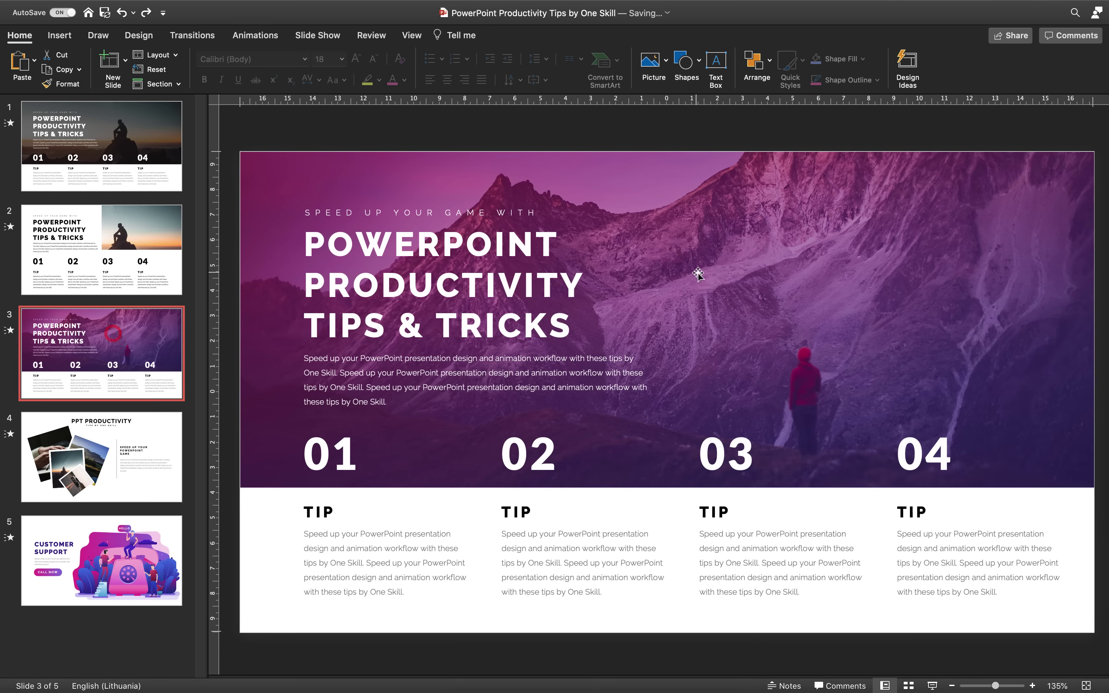
Step: Copy slide 3's purple gradient formatting onto slide 1's overlay shape
click(697, 274)
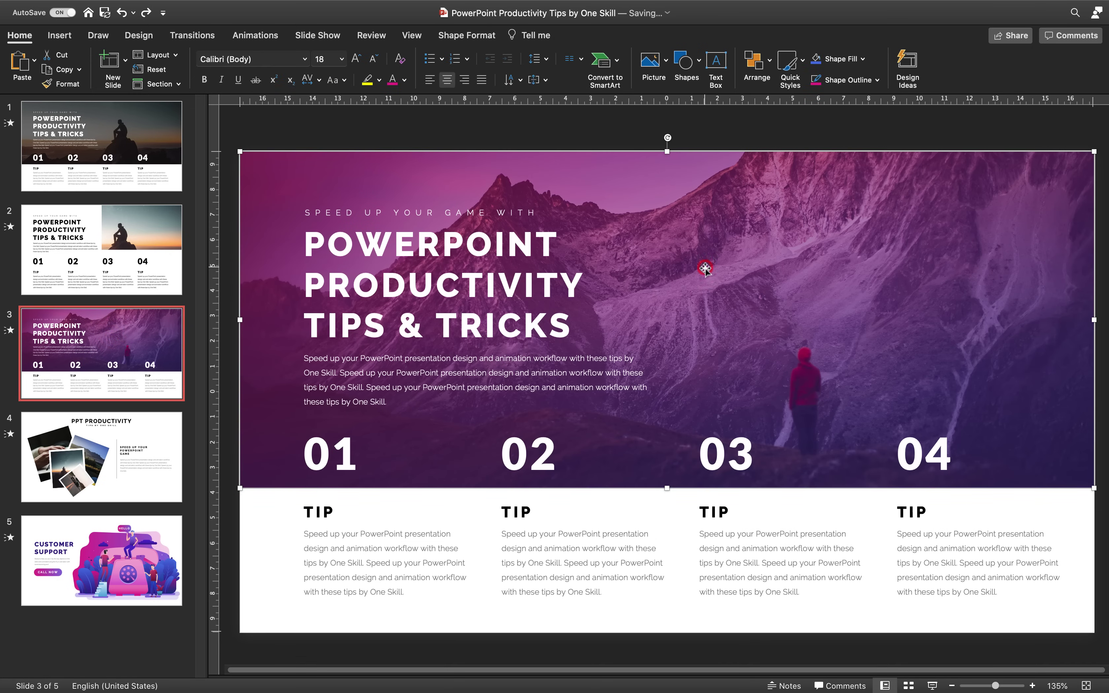
key(shift+super+c)
key(shift+super+c)
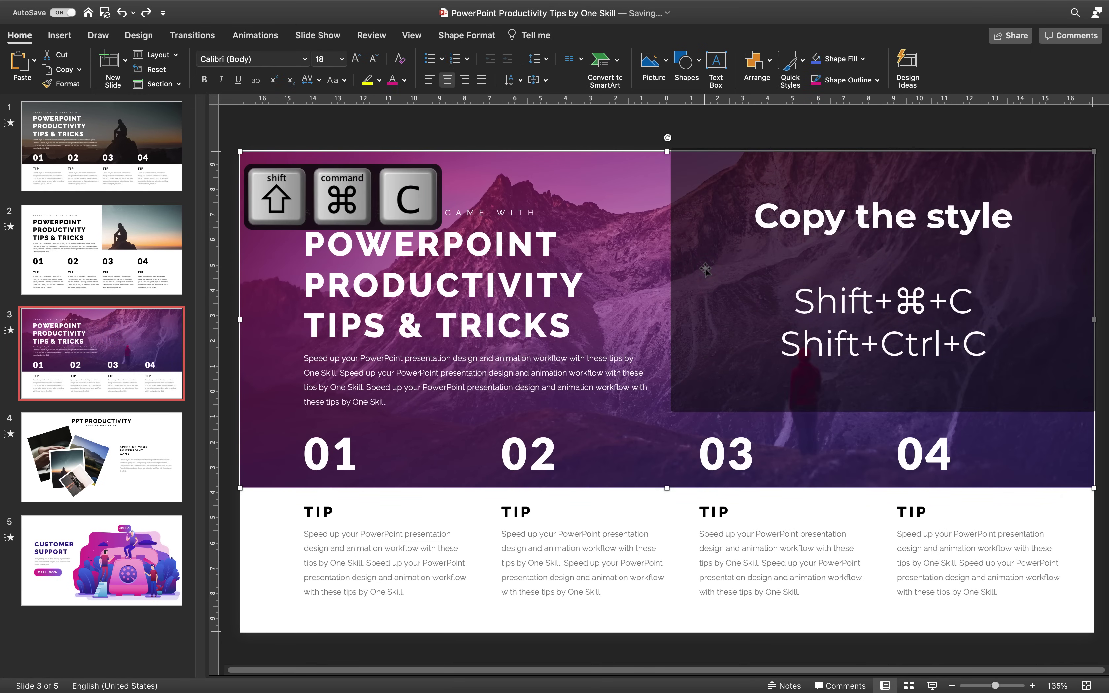
click(166, 139)
click(672, 215)
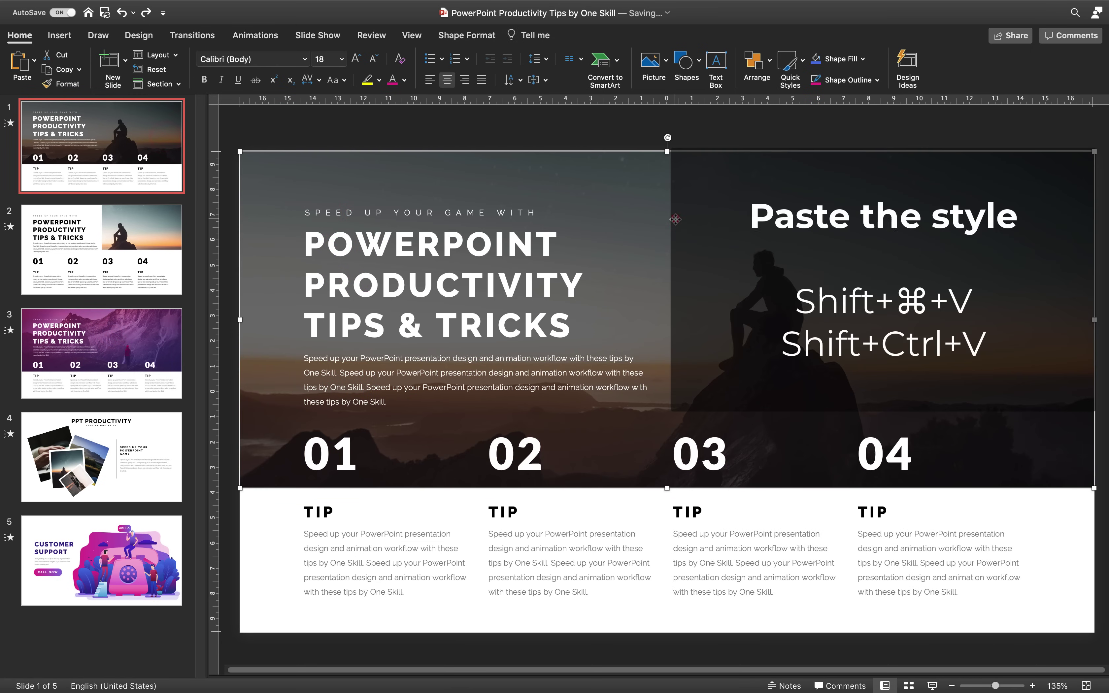
key(shift+super+v)
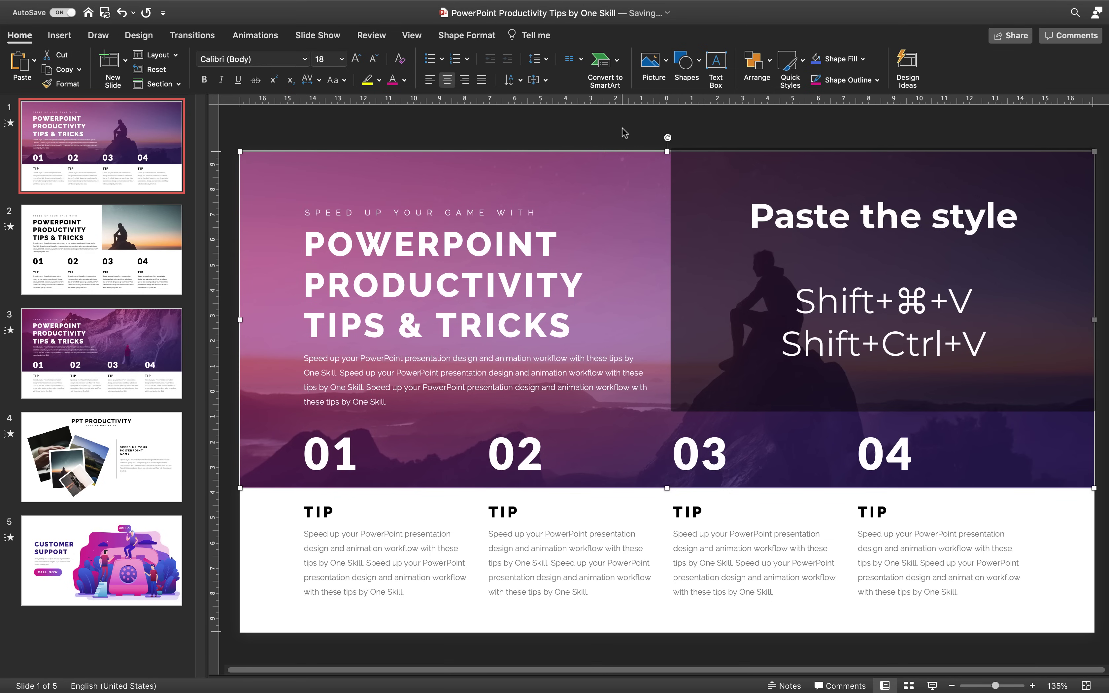
click(623, 133)
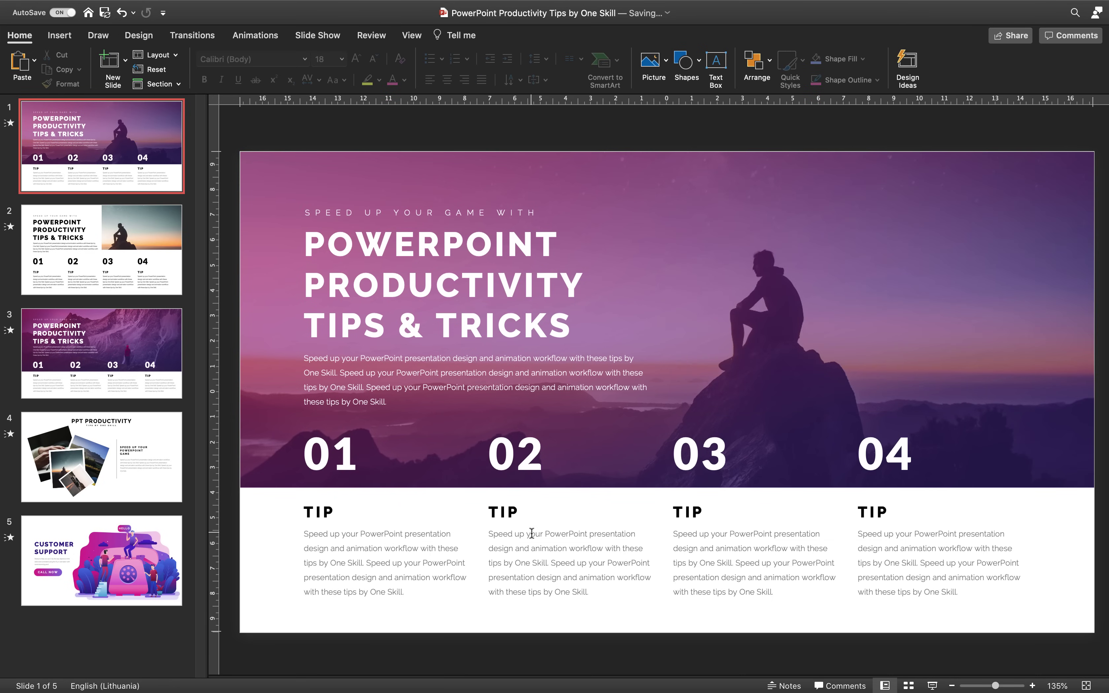
Step: Click into the TIP heading under 02, then return to slide 3
click(530, 534)
click(507, 511)
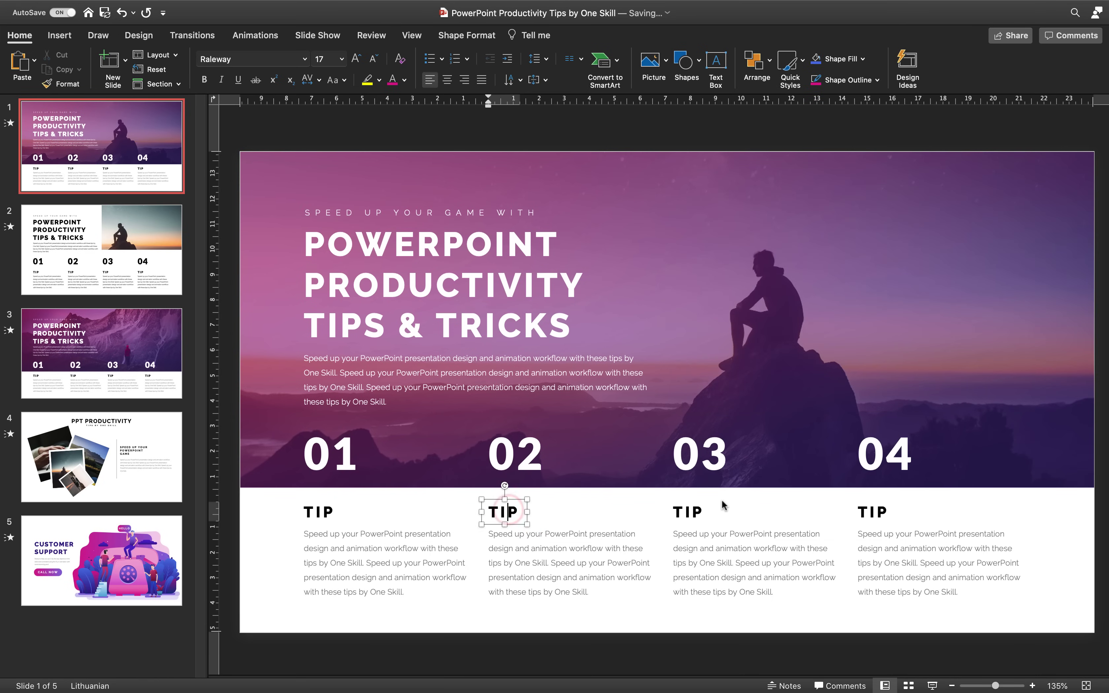
click(151, 339)
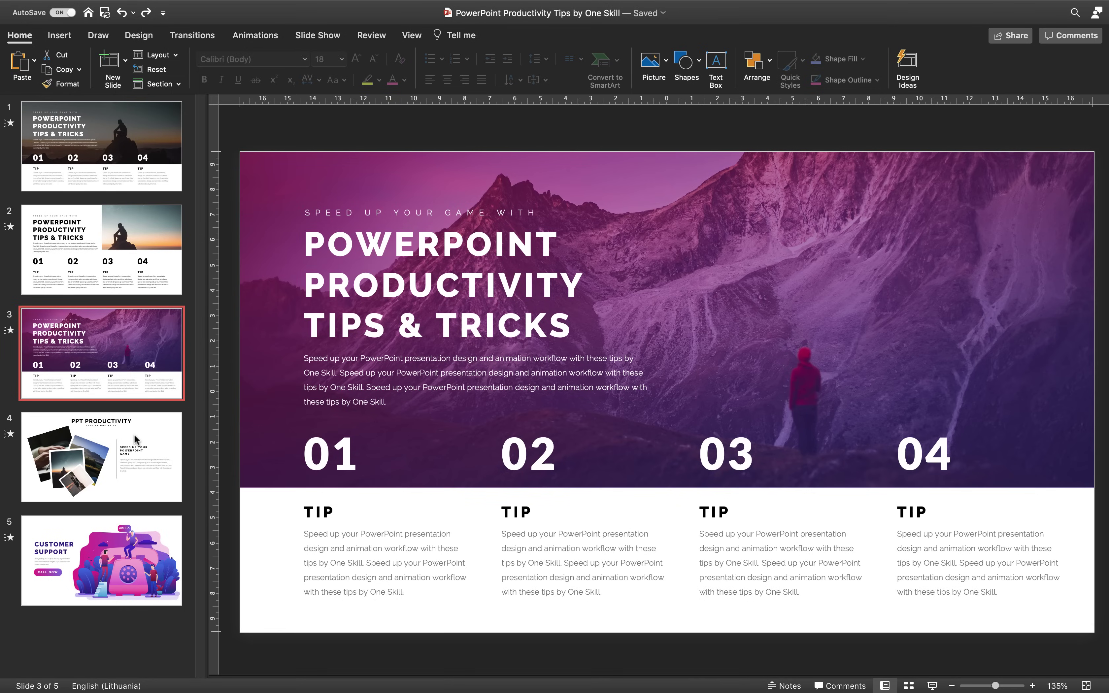
Step: Delete all four Pinwheel photo animations on slide 4 using the Animation Pane
click(135, 434)
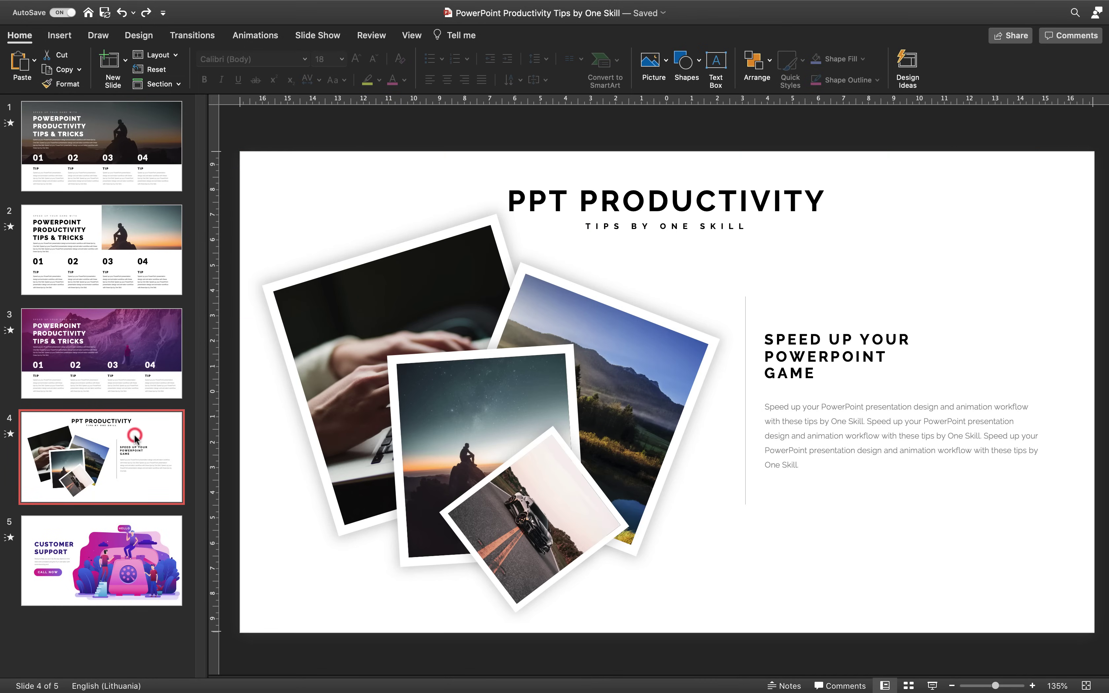
click(255, 36)
click(696, 69)
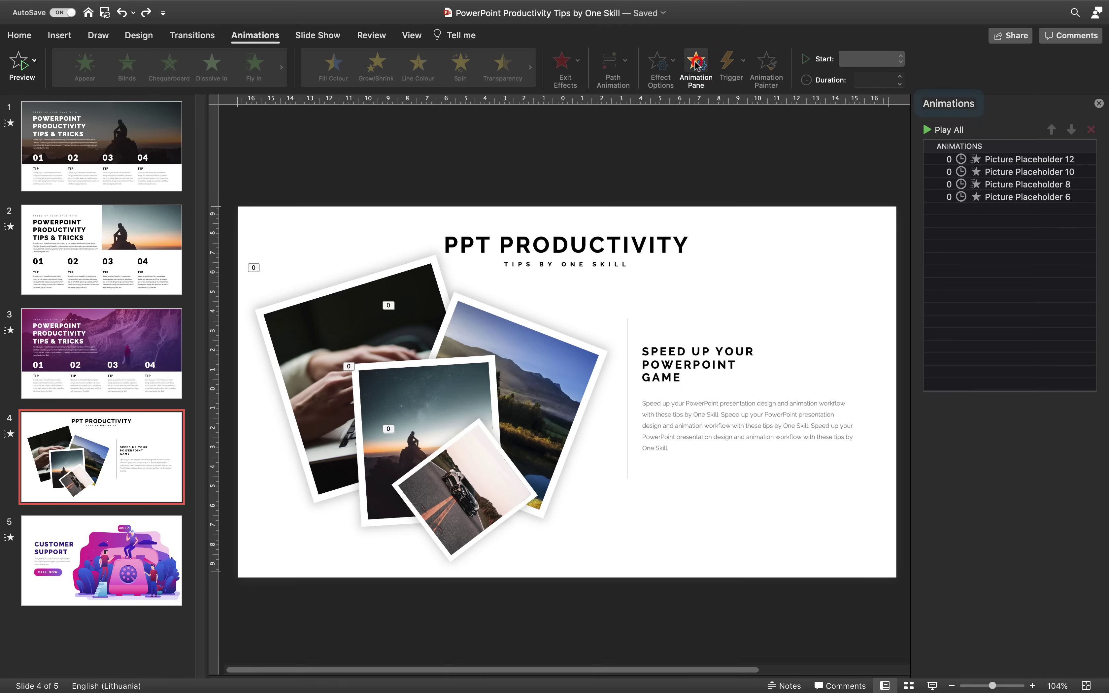
click(1022, 198)
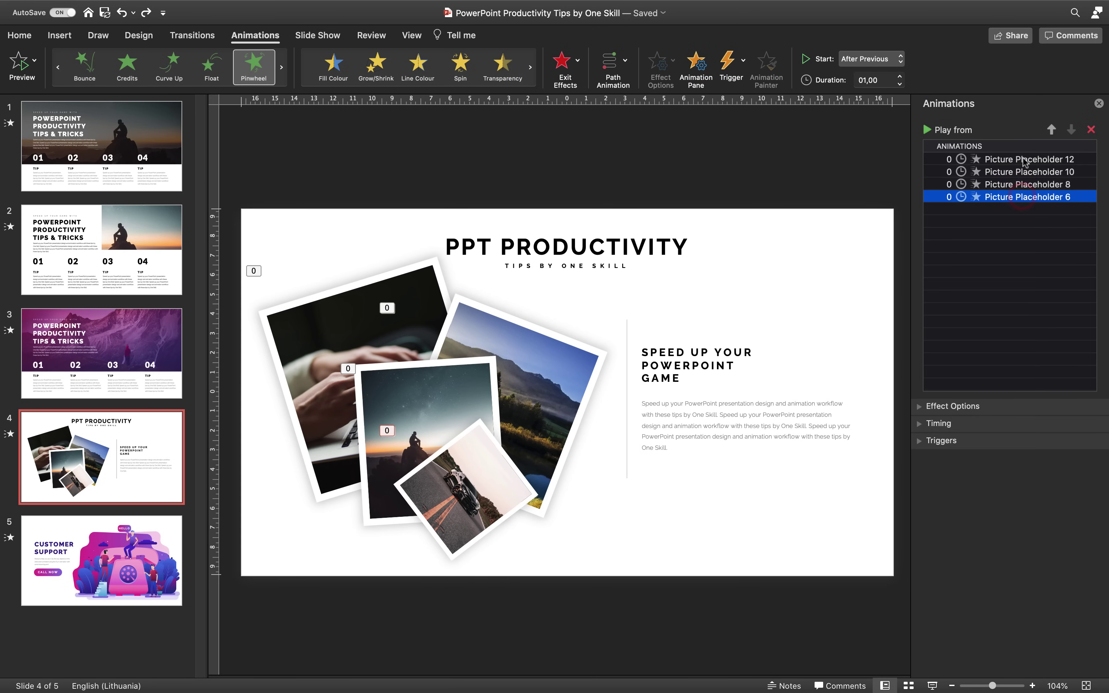
click(1023, 159)
click(953, 130)
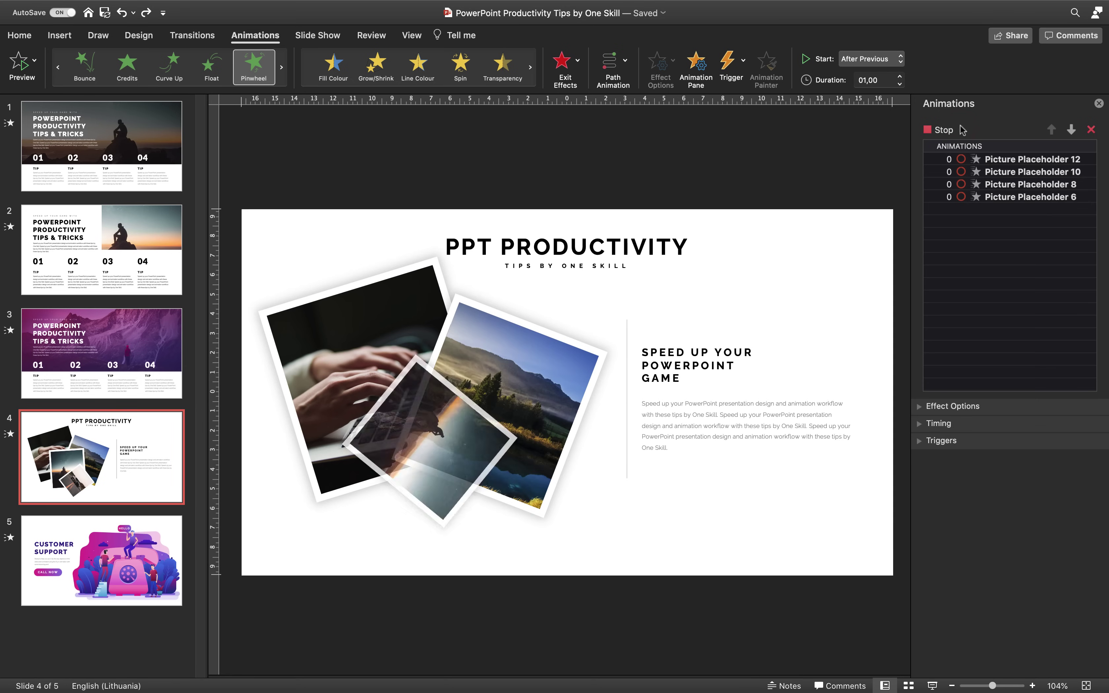
shift+click(1024, 197)
key(Delete)
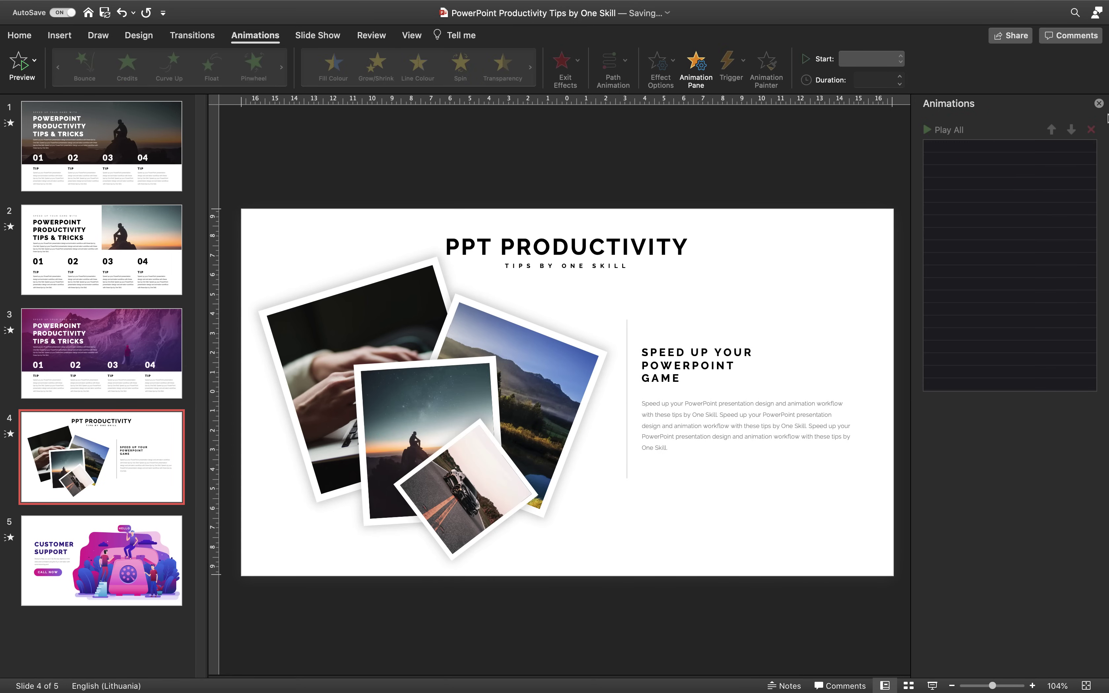
click(1099, 103)
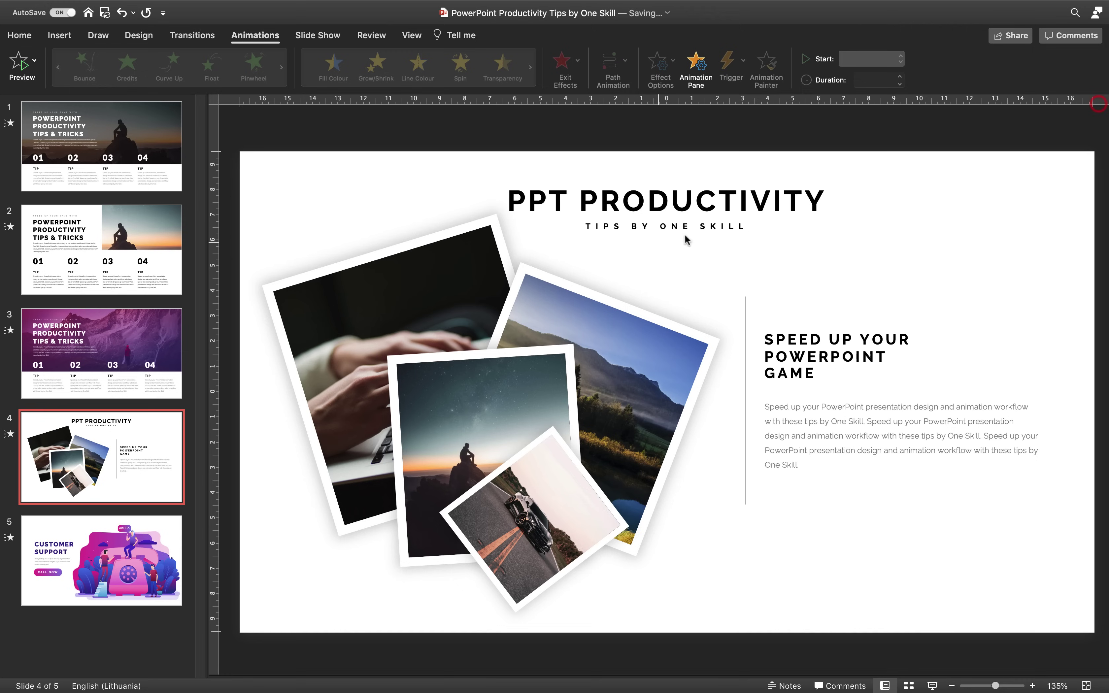
Step: Give slide 4's laptop photo a 0.50-second Pinwheel entrance starting After Previous
click(428, 253)
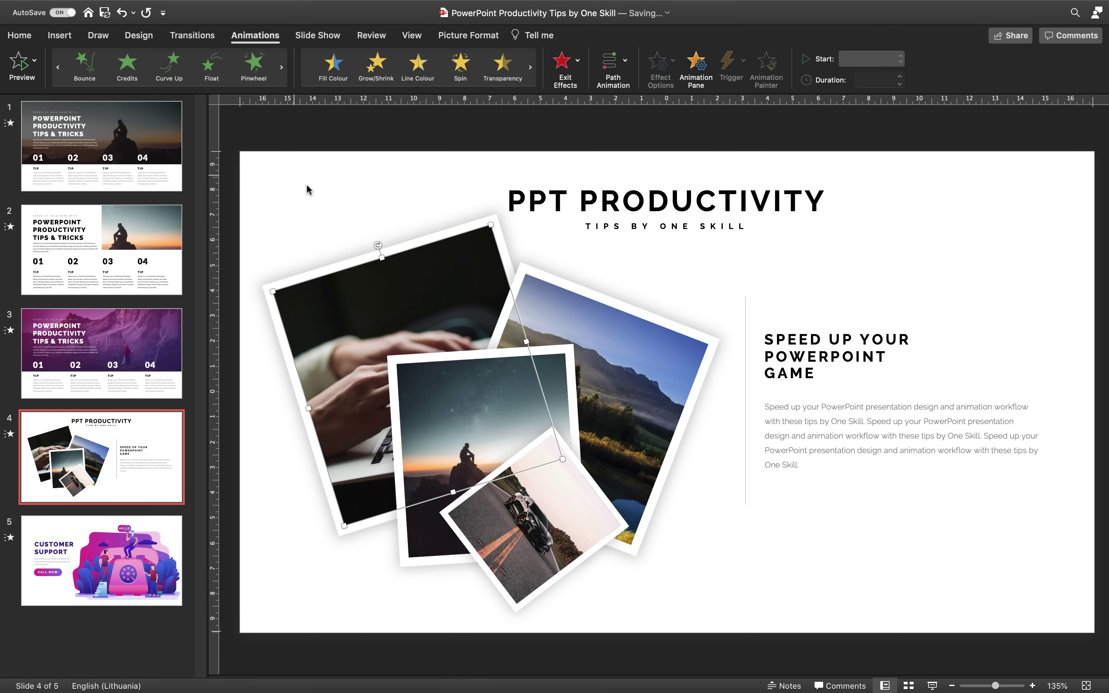
click(254, 68)
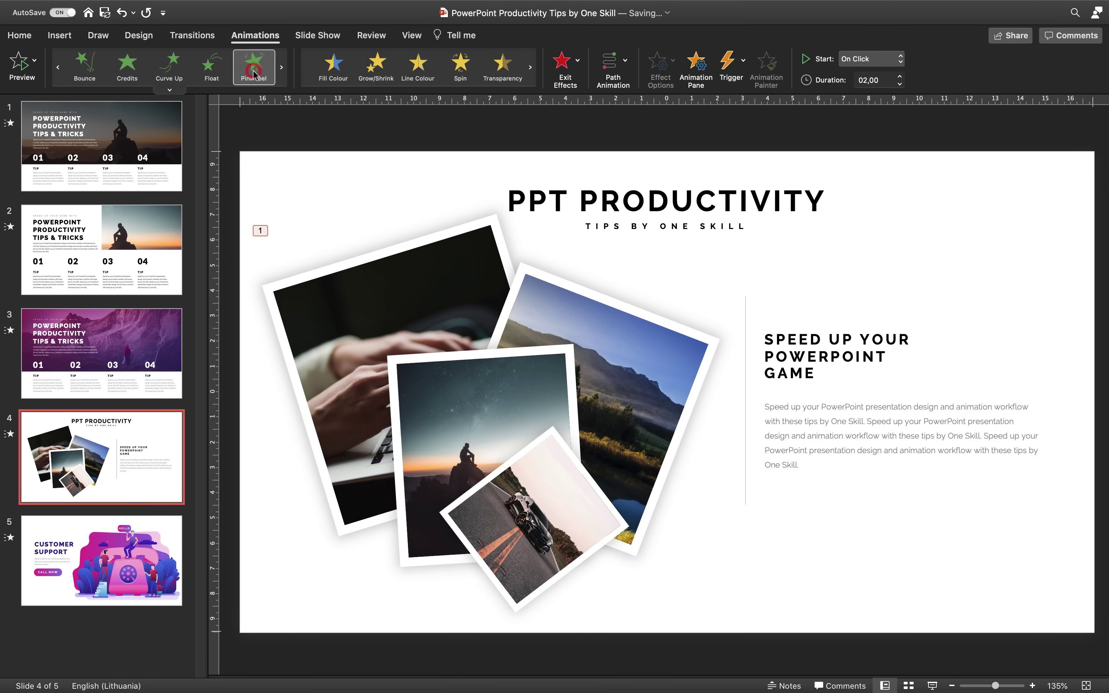
click(696, 67)
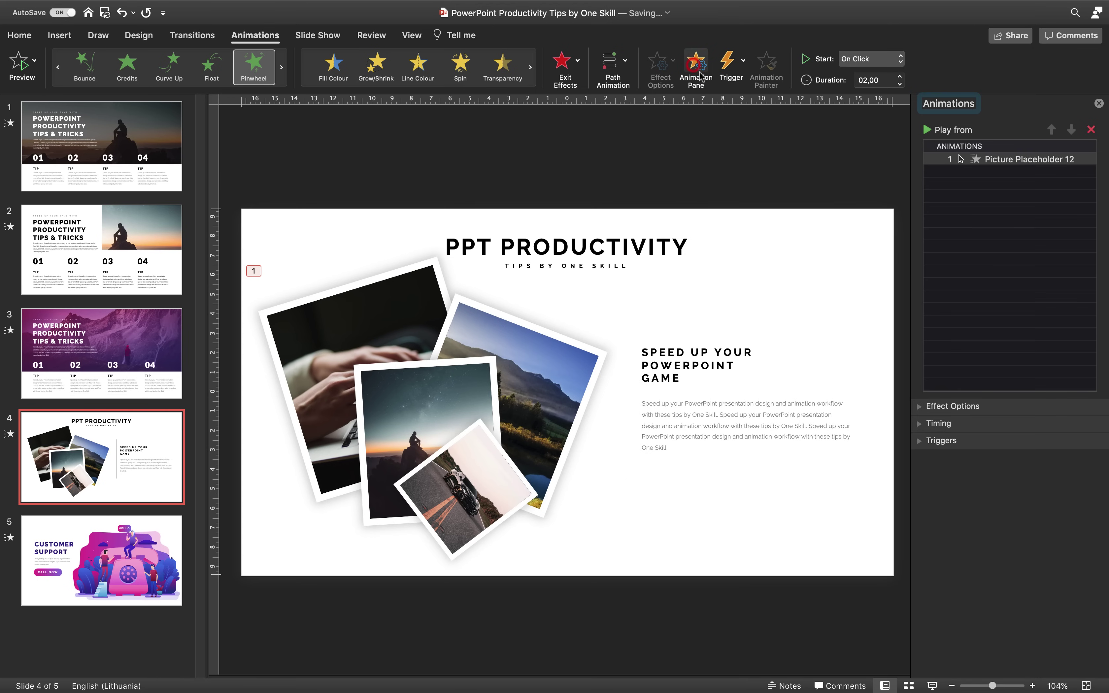
click(952, 131)
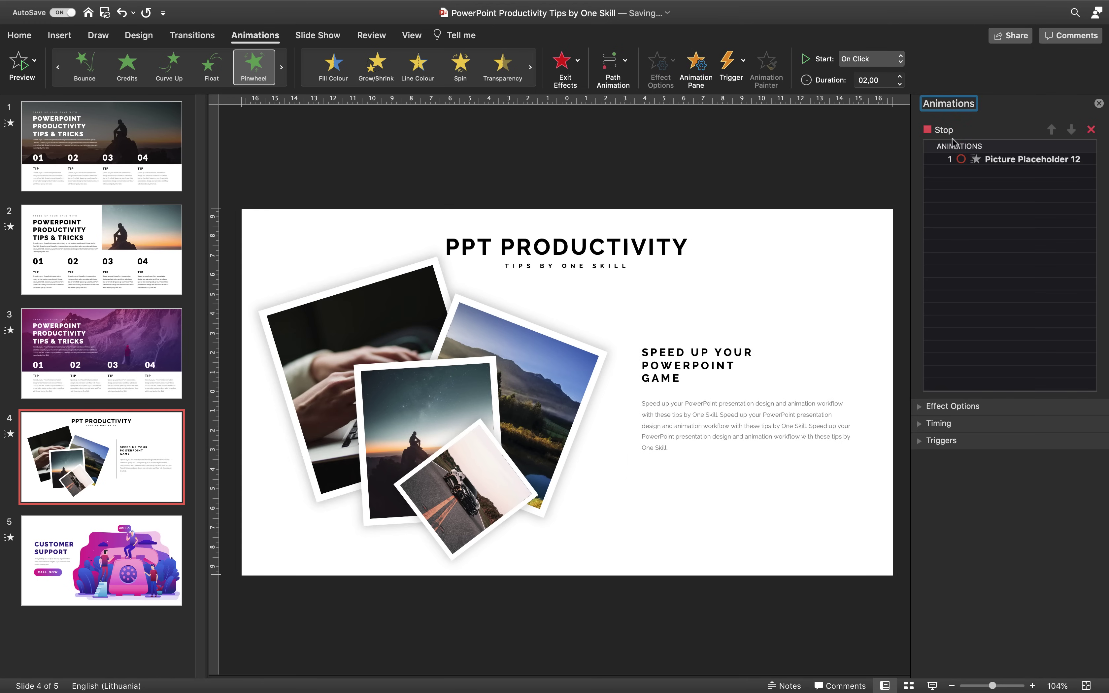
click(879, 80)
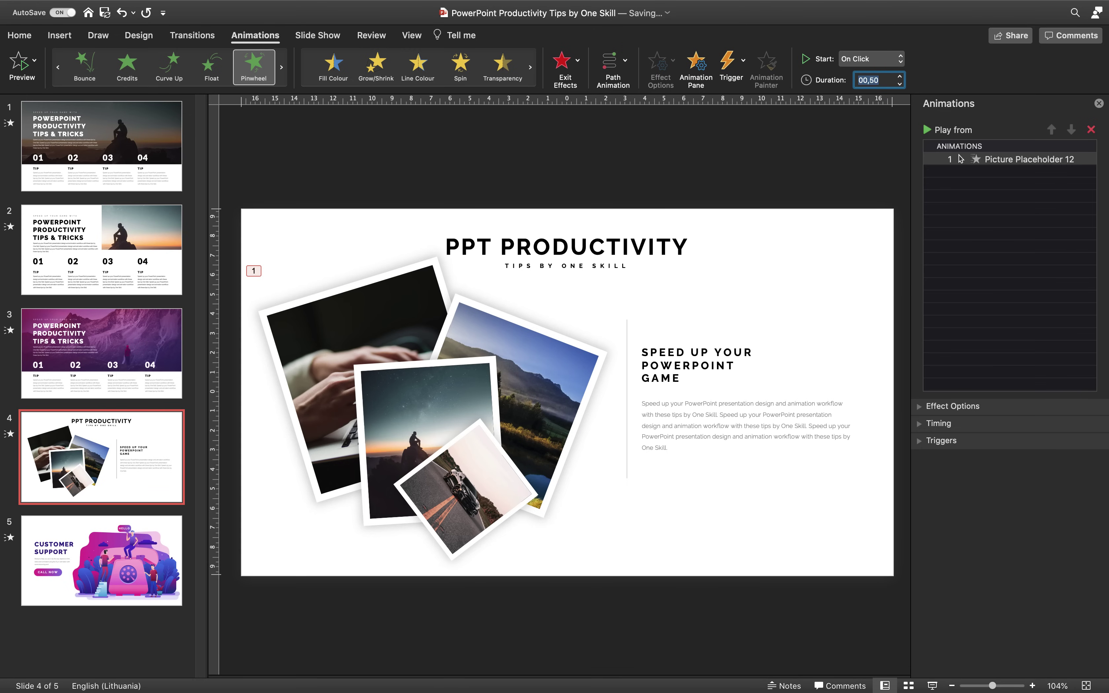
click(868, 59)
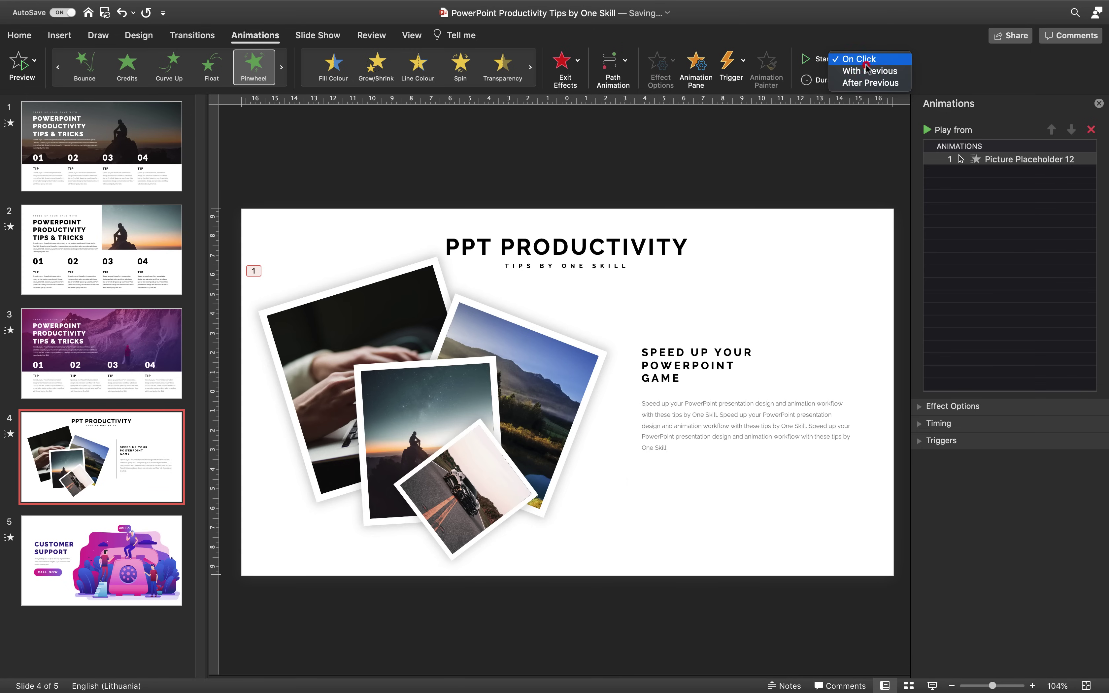
click(867, 81)
click(953, 130)
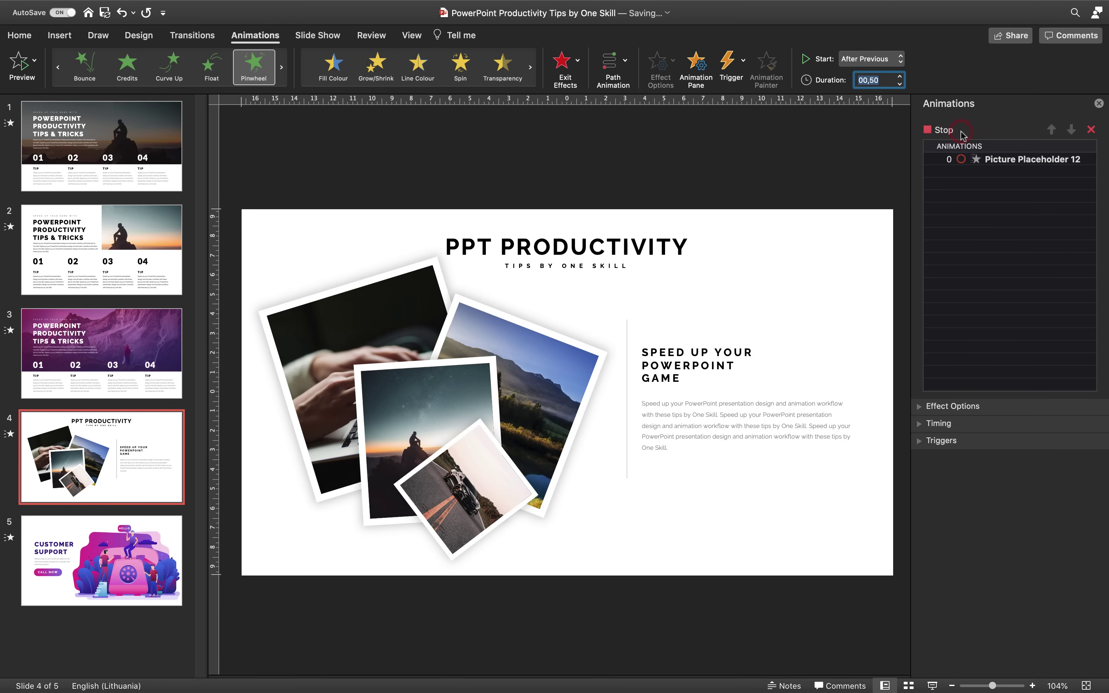
click(495, 332)
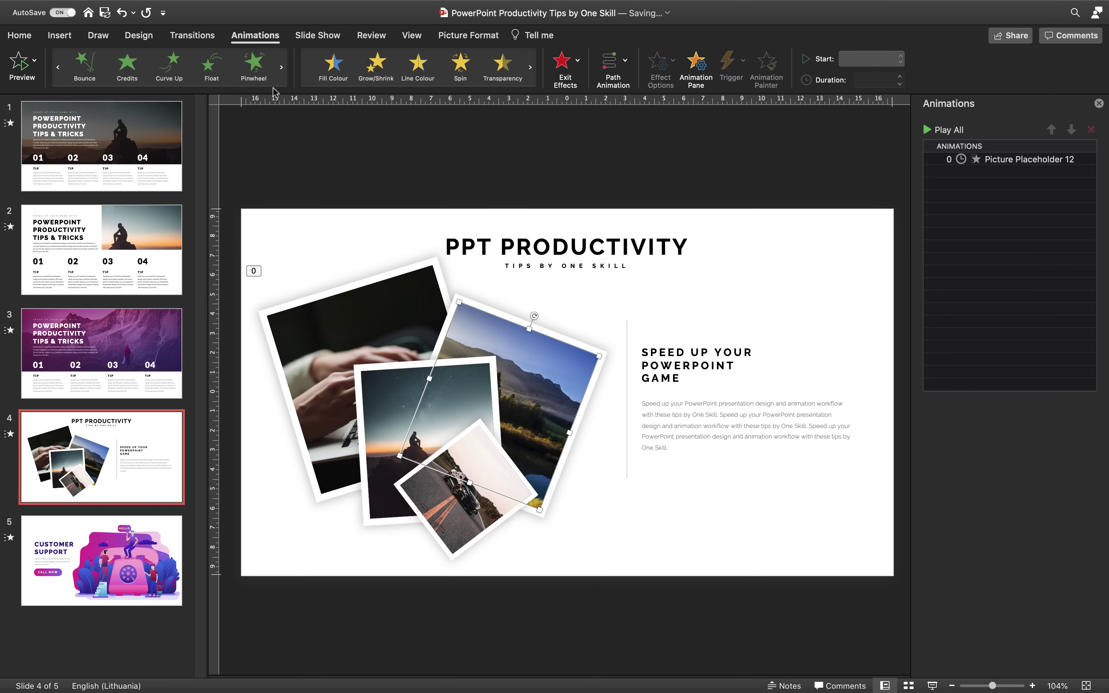
Step: Paint the laptop photo's Pinwheel animation onto the mountain, starry-sky and car photos, then preview
click(380, 374)
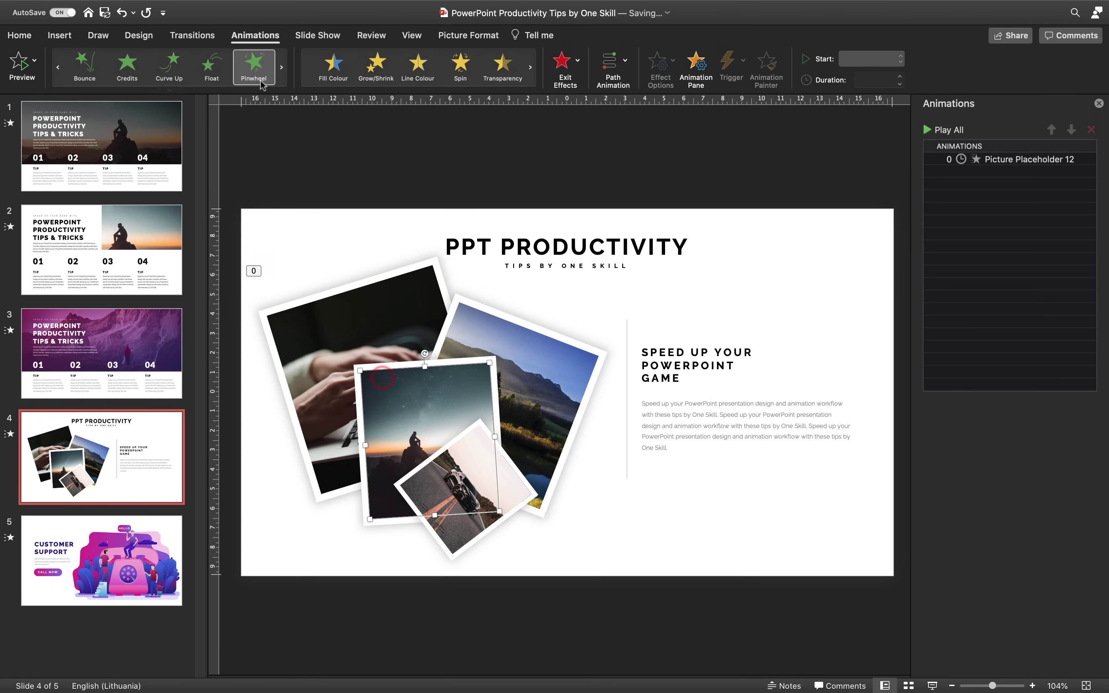
click(403, 301)
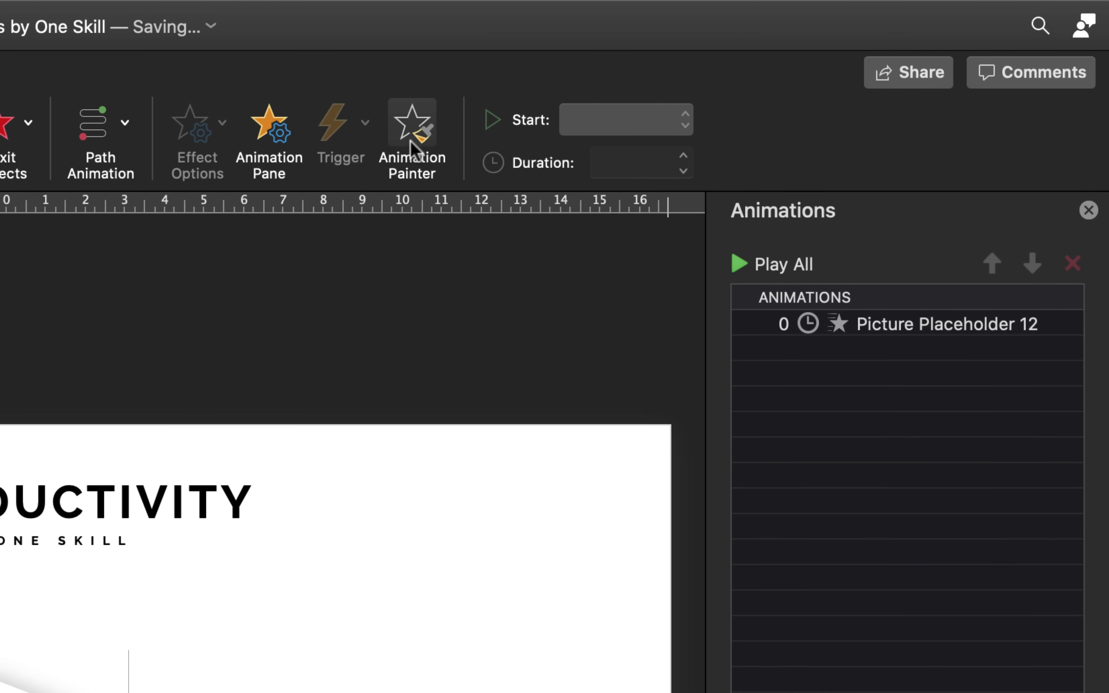
click(411, 146)
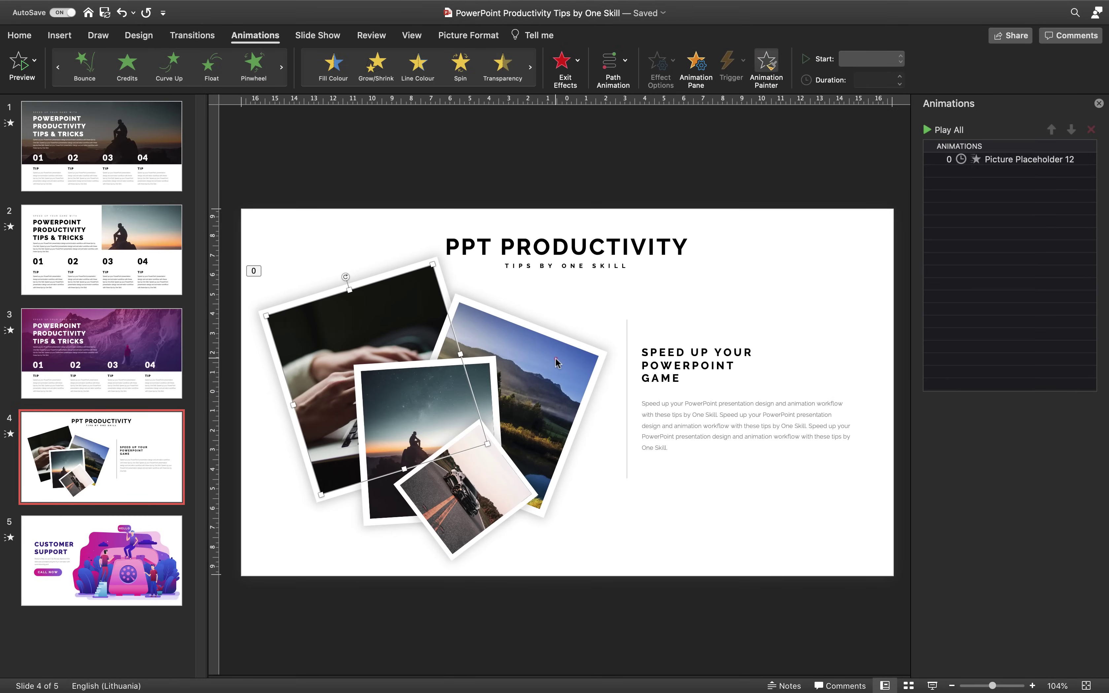
click(556, 363)
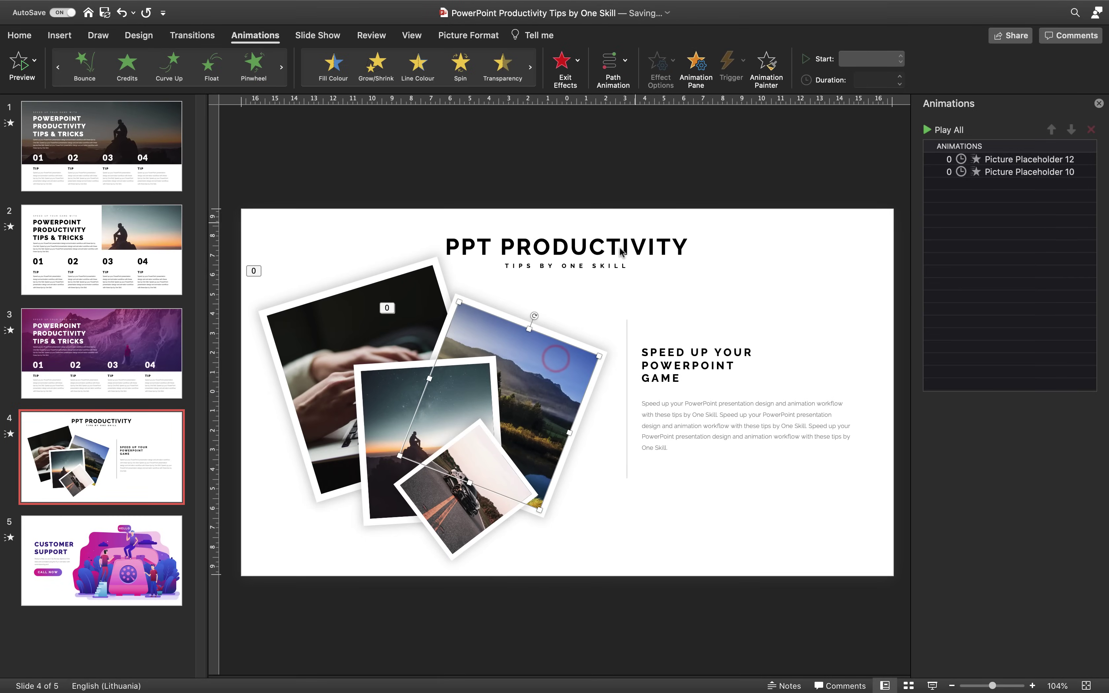
click(386, 405)
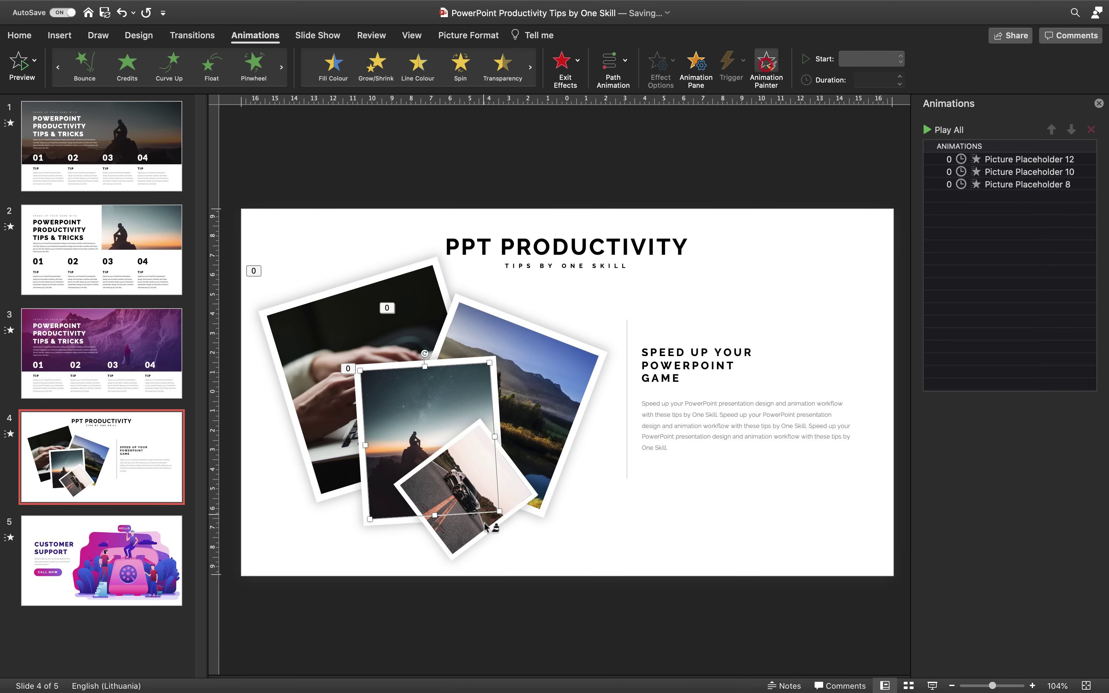
click(513, 497)
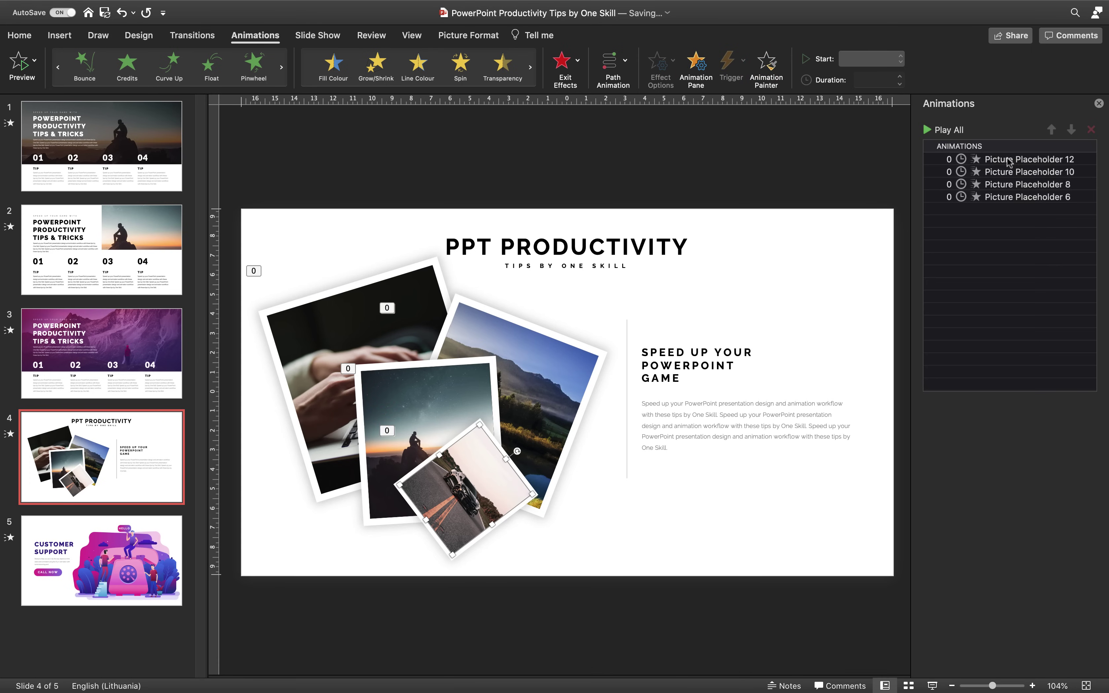
click(992, 159)
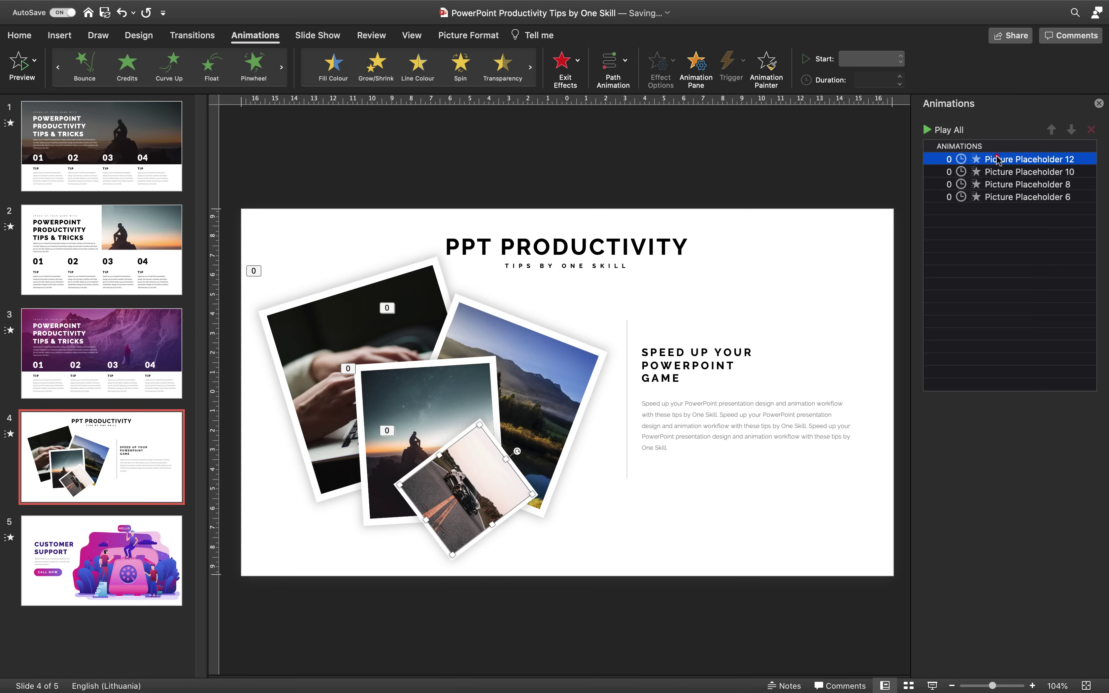
click(947, 129)
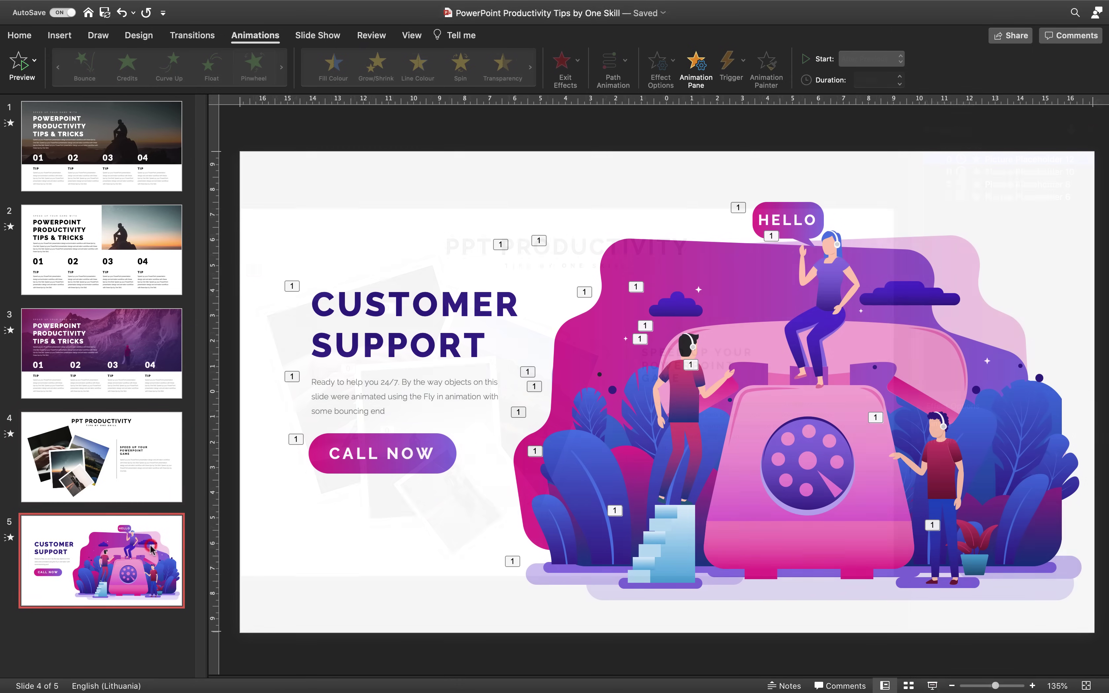
Step: Preview the slide's animations, then try the Blue theme colour scheme
click(19, 66)
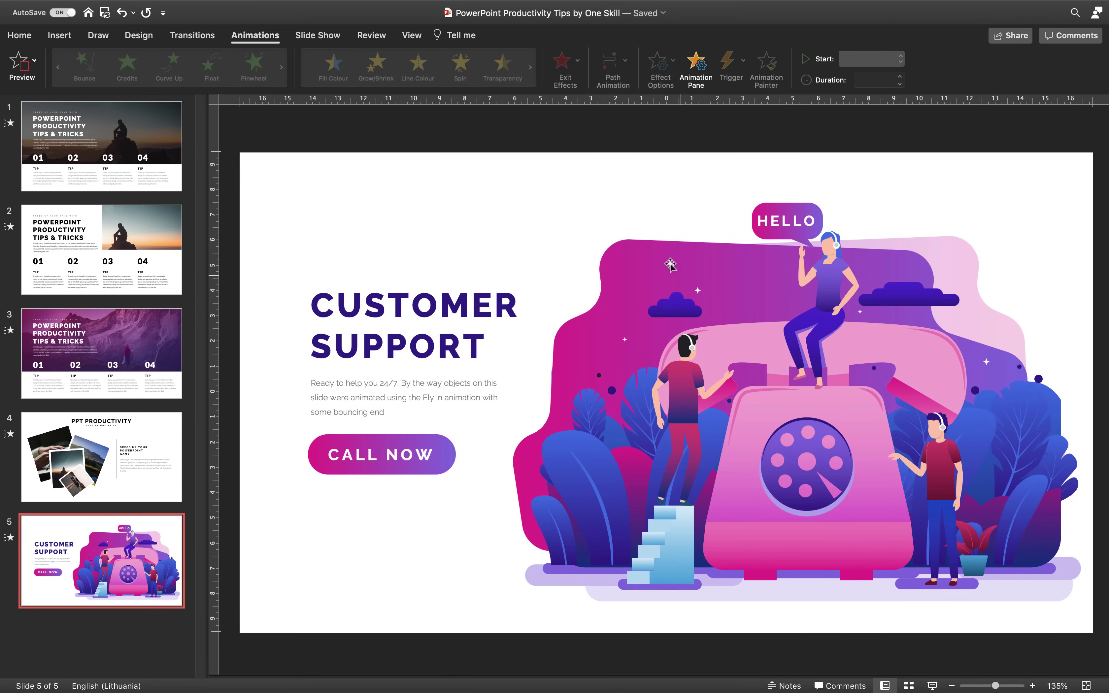
click(21, 37)
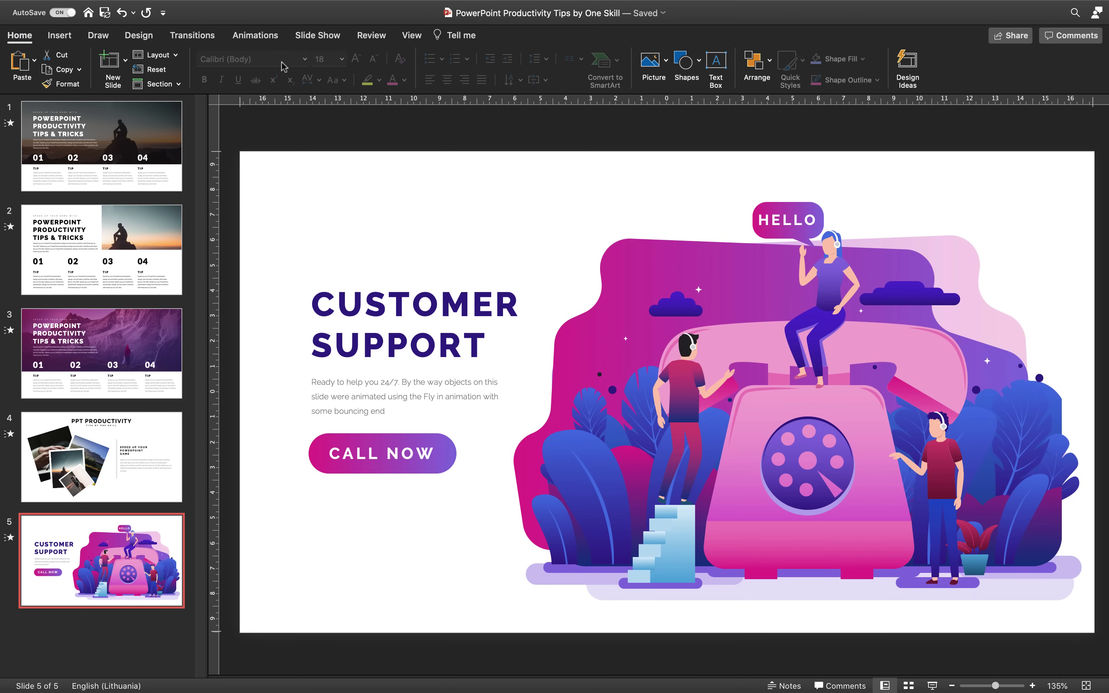
click(139, 36)
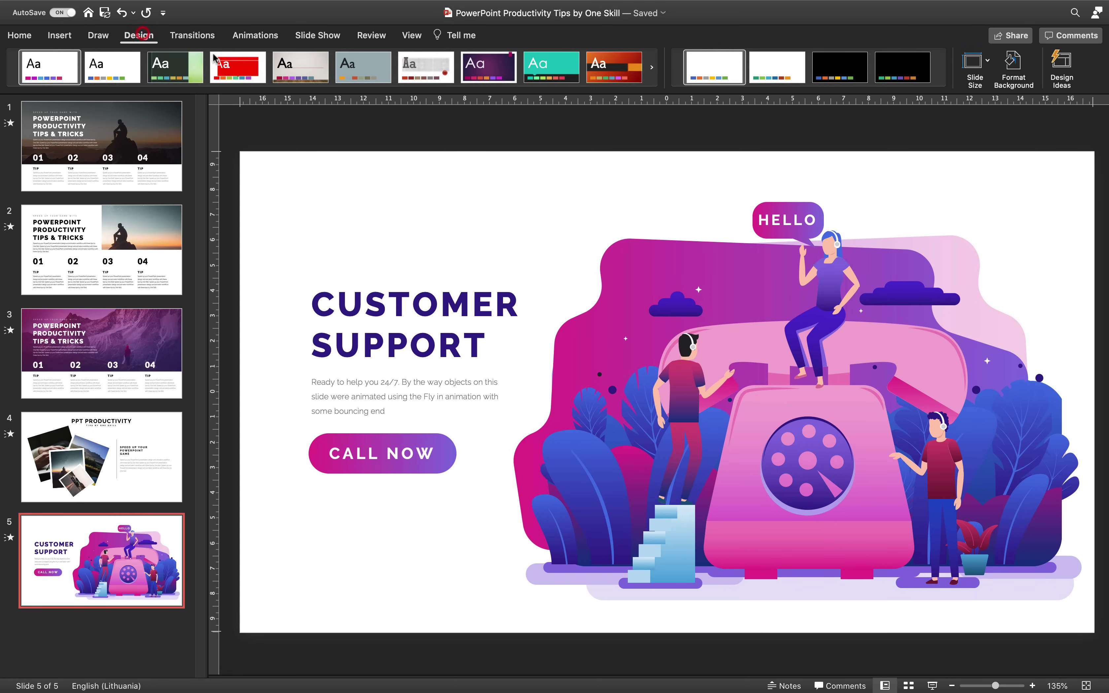
click(808, 89)
mouse_move(838, 162)
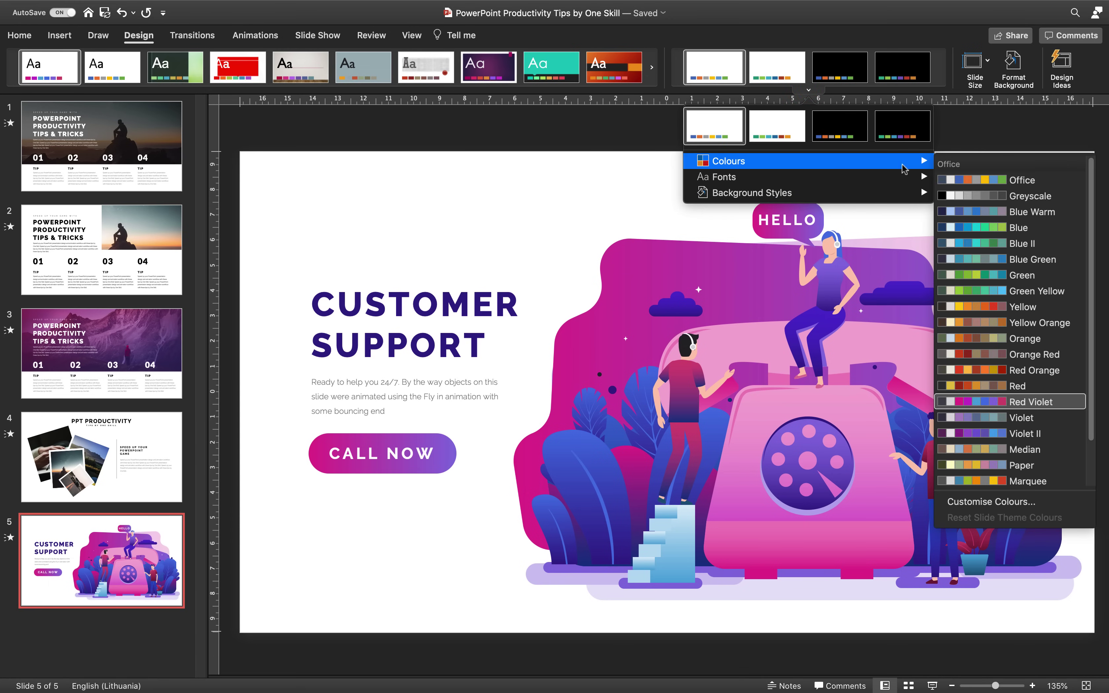
click(995, 232)
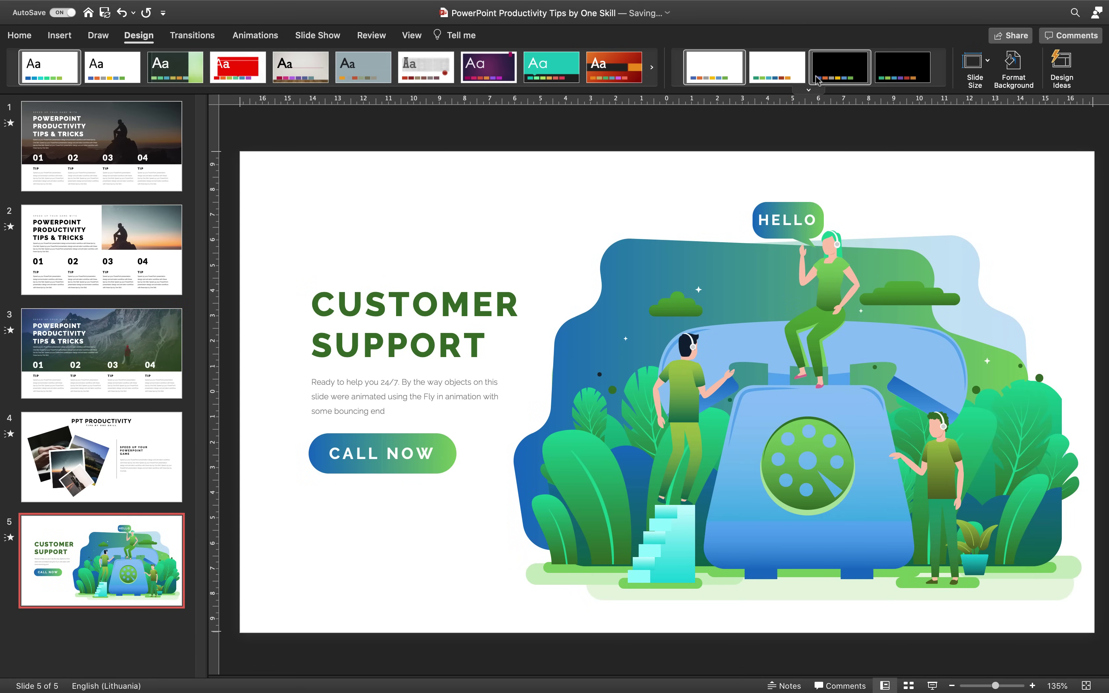
Step: Try the Red Orange colour scheme and check its look on slide 3
click(809, 89)
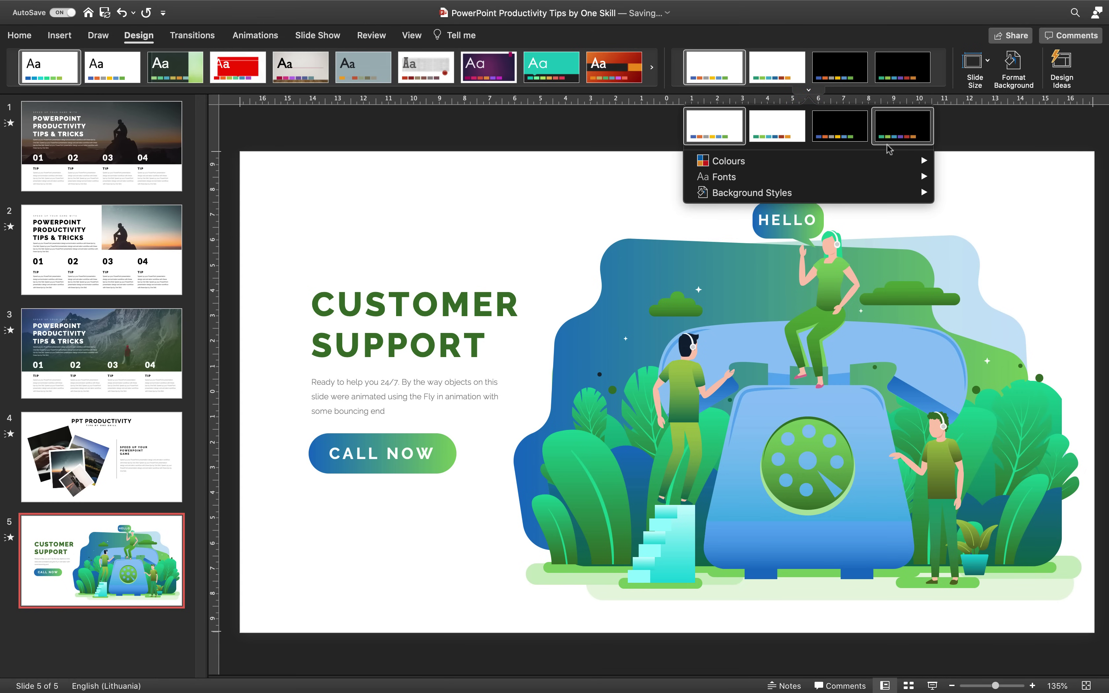
mouse_move(896, 161)
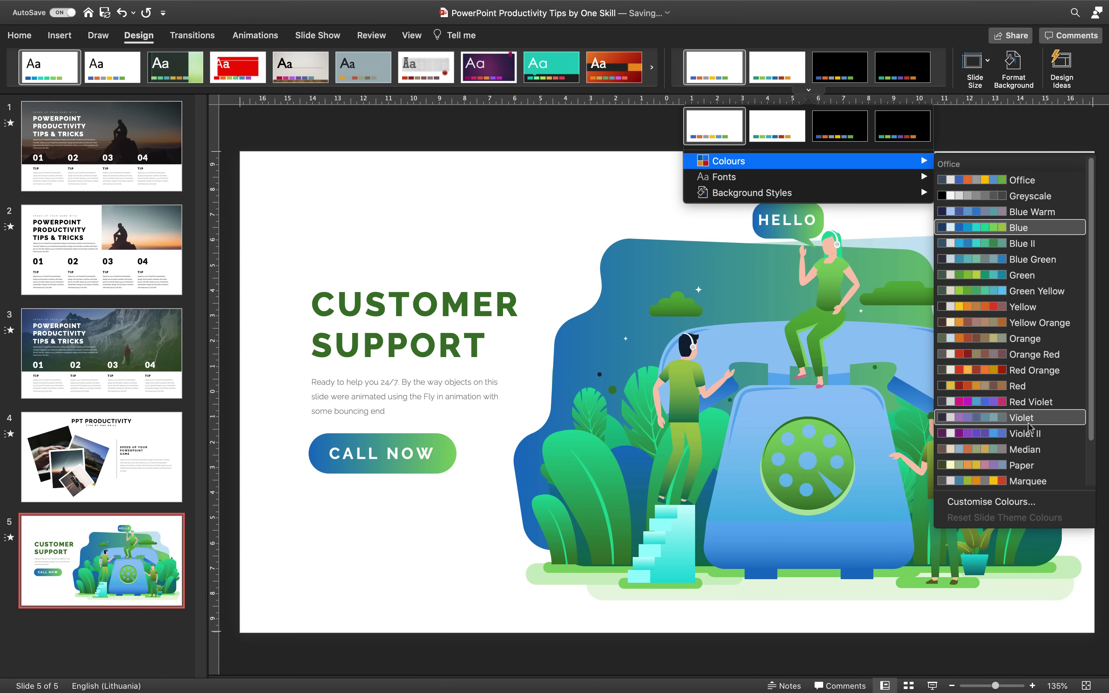
click(1029, 372)
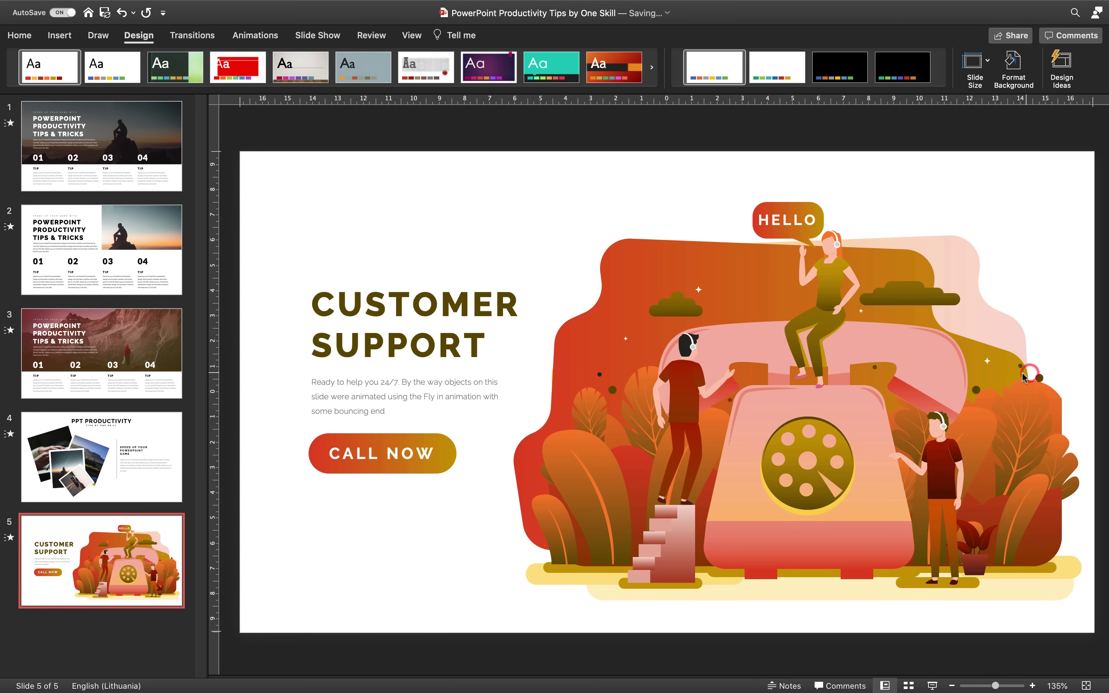
click(155, 336)
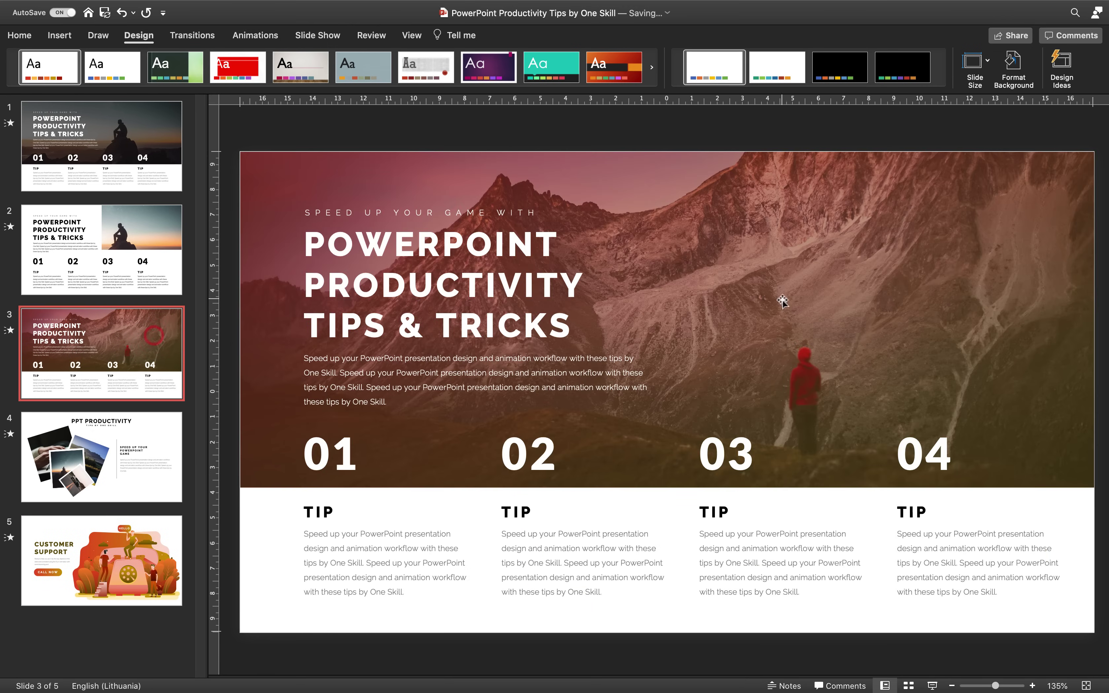
click(158, 537)
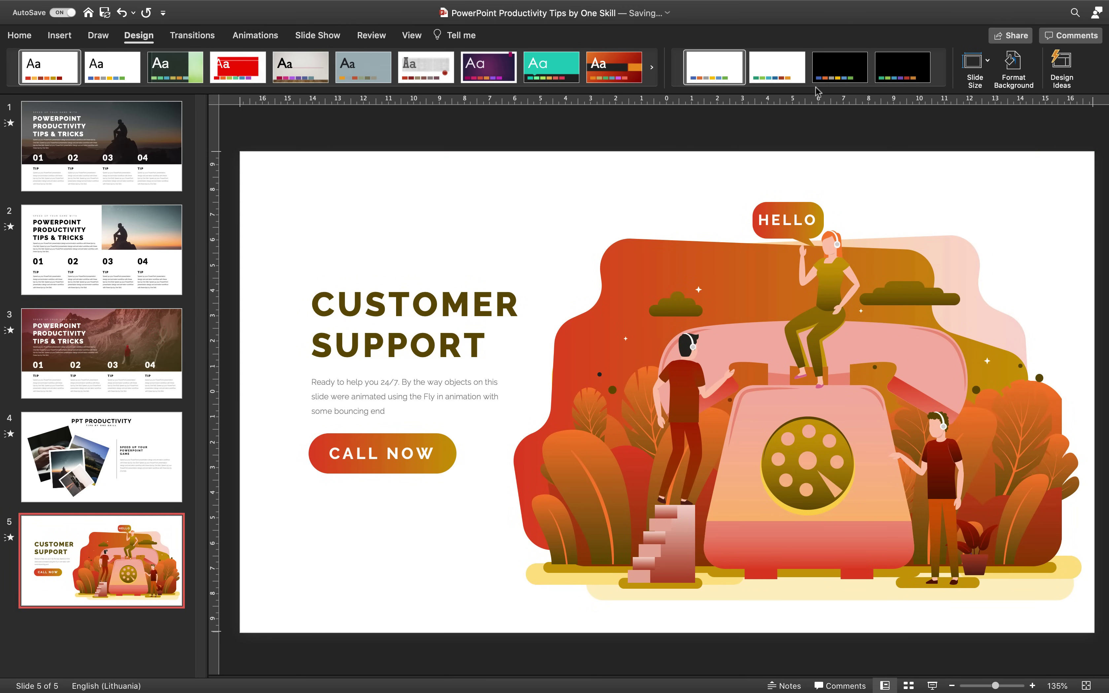
Step: Apply the Red Violet colour scheme to the whole presentation
click(808, 92)
mouse_move(849, 161)
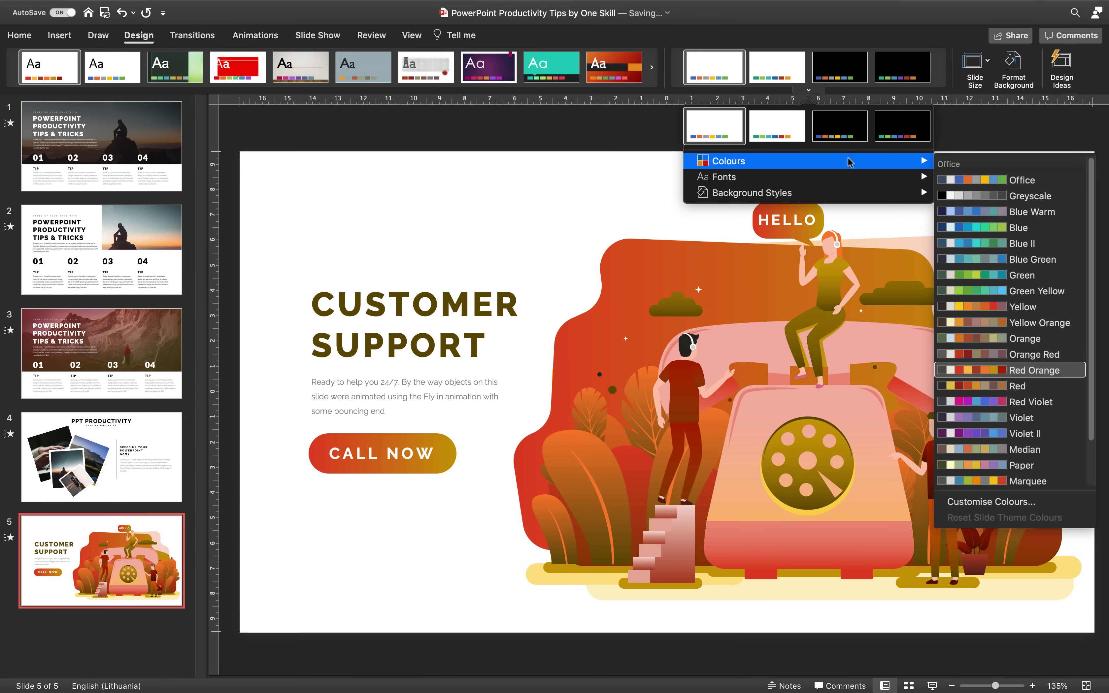
click(1031, 402)
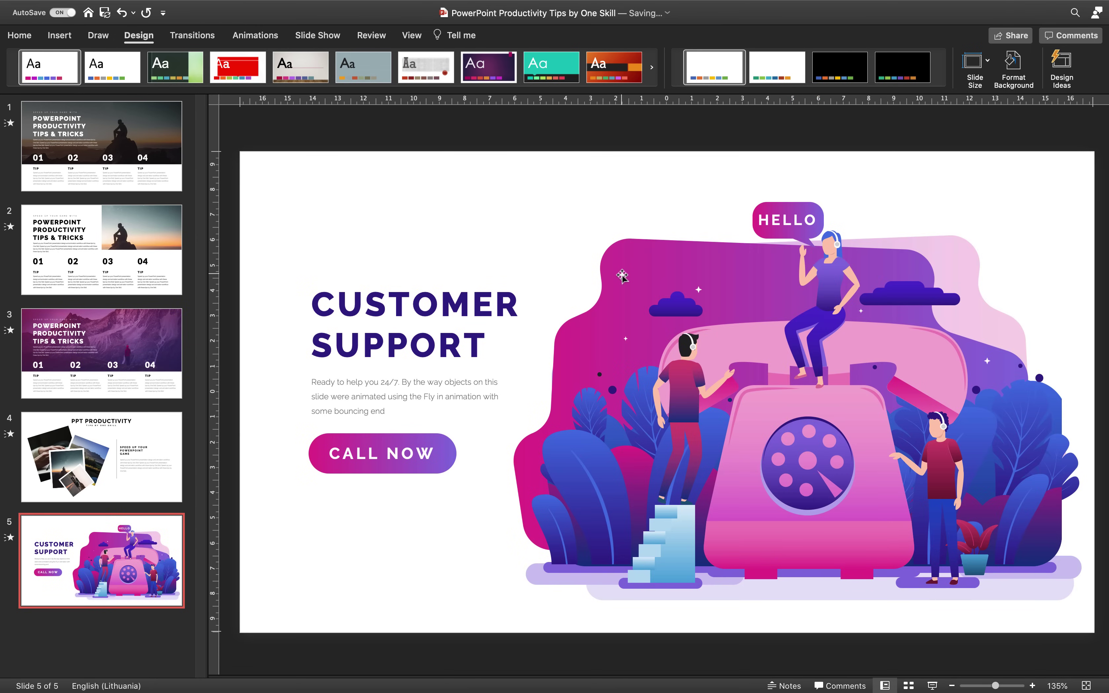
click(622, 263)
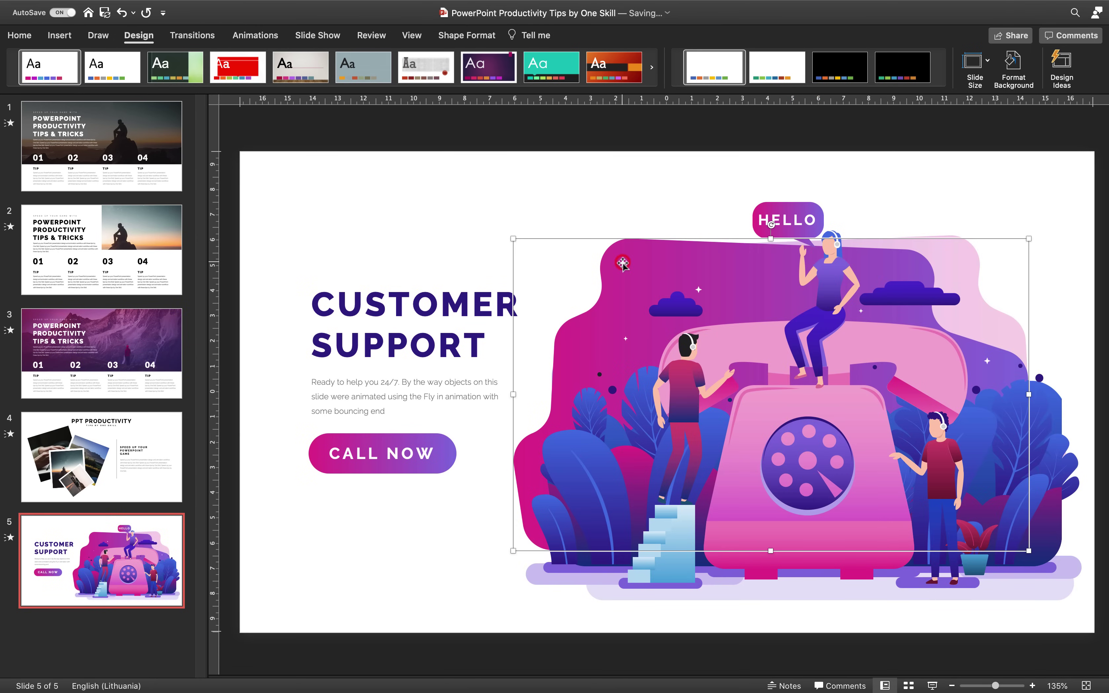
Step: Select the CUSTOMER SUPPORT title and view its font colour options without changing them
click(380, 305)
click(399, 280)
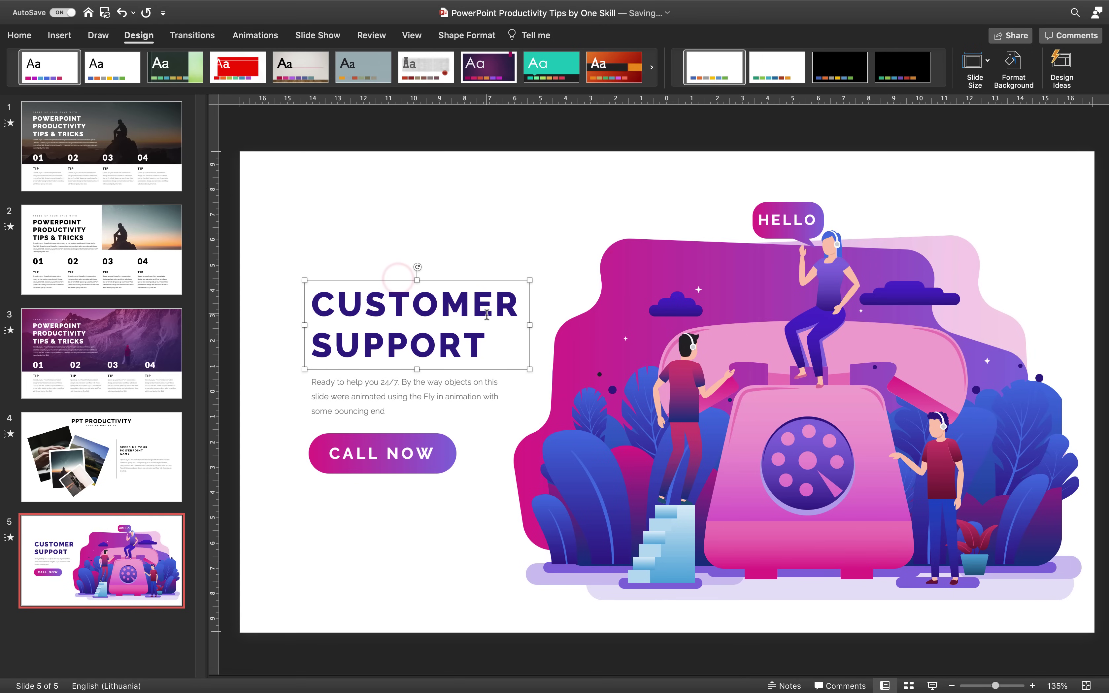
click(22, 37)
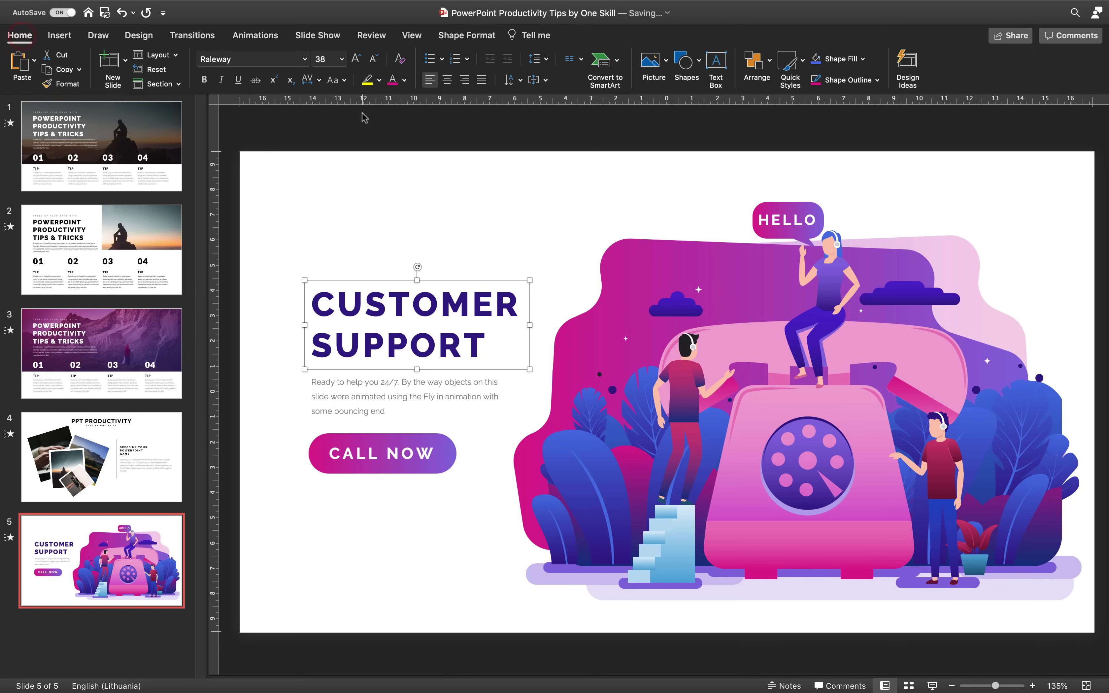
click(404, 80)
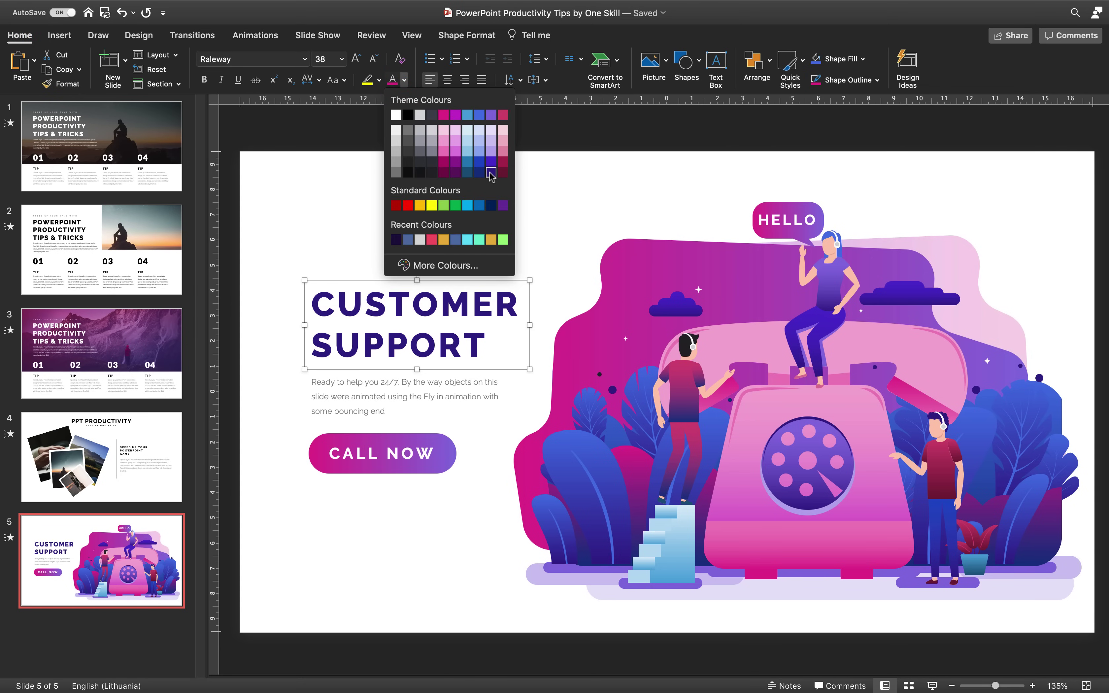
click(355, 219)
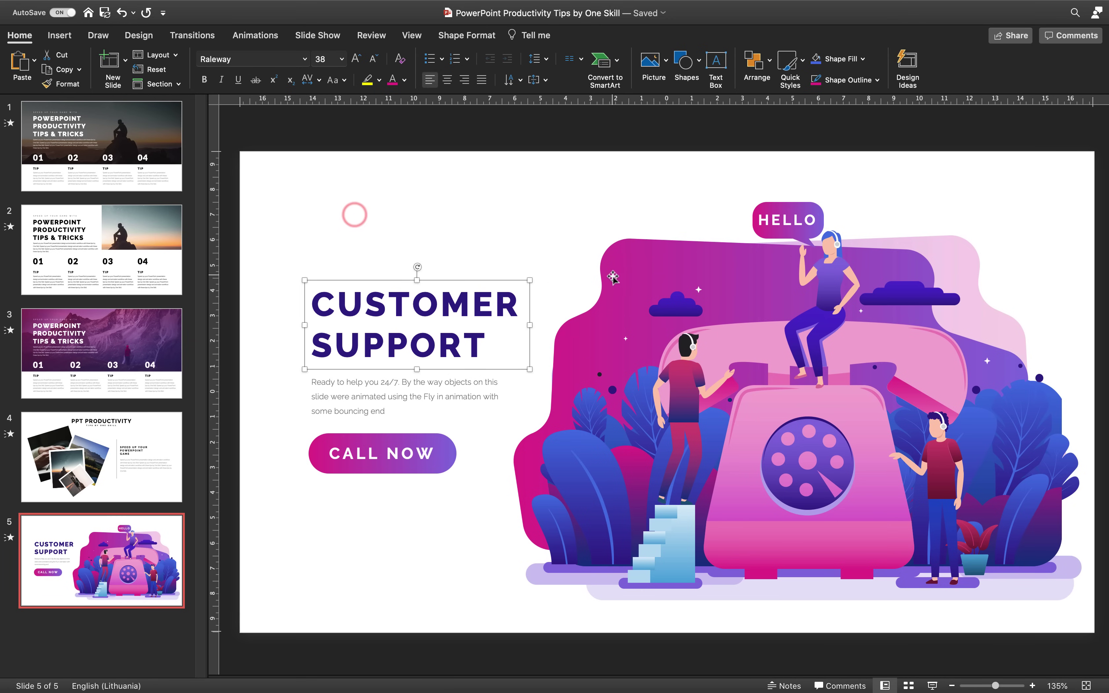
Step: Open Format Shape for the illustration to inspect its gradient fill stops
click(637, 257)
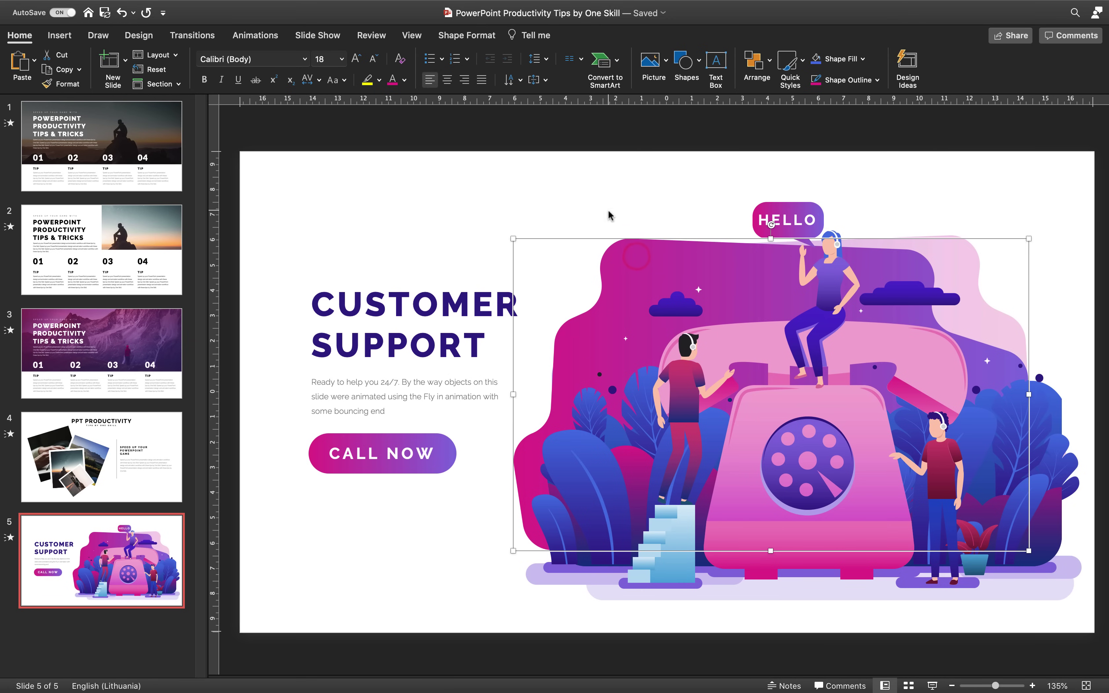
right_click(624, 253)
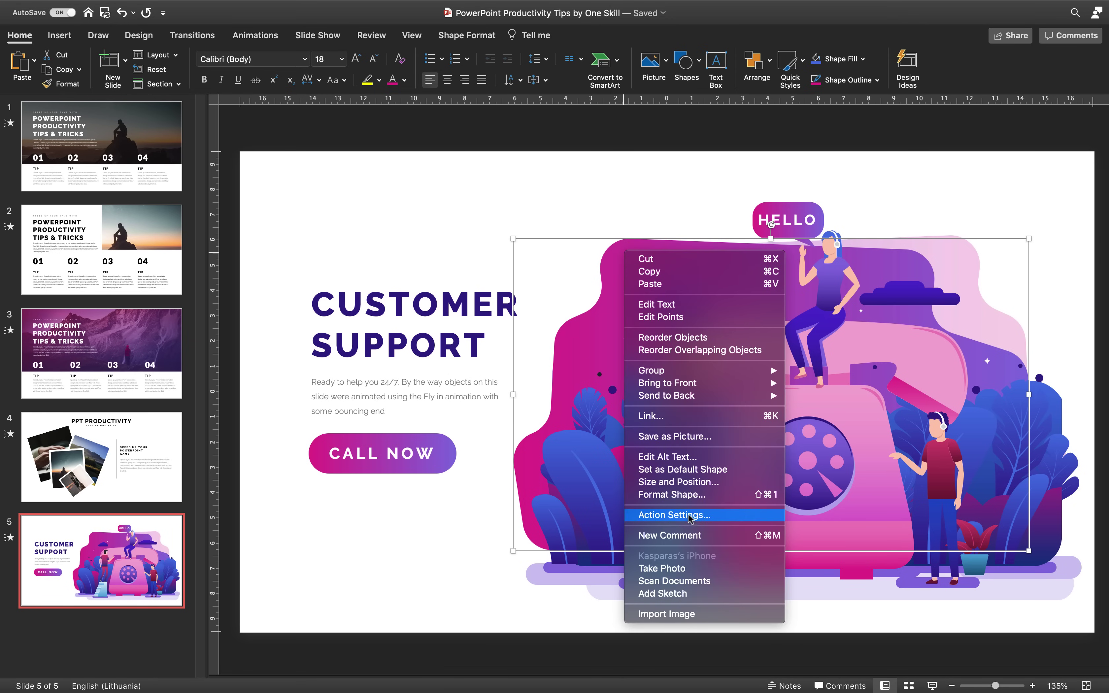
click(682, 495)
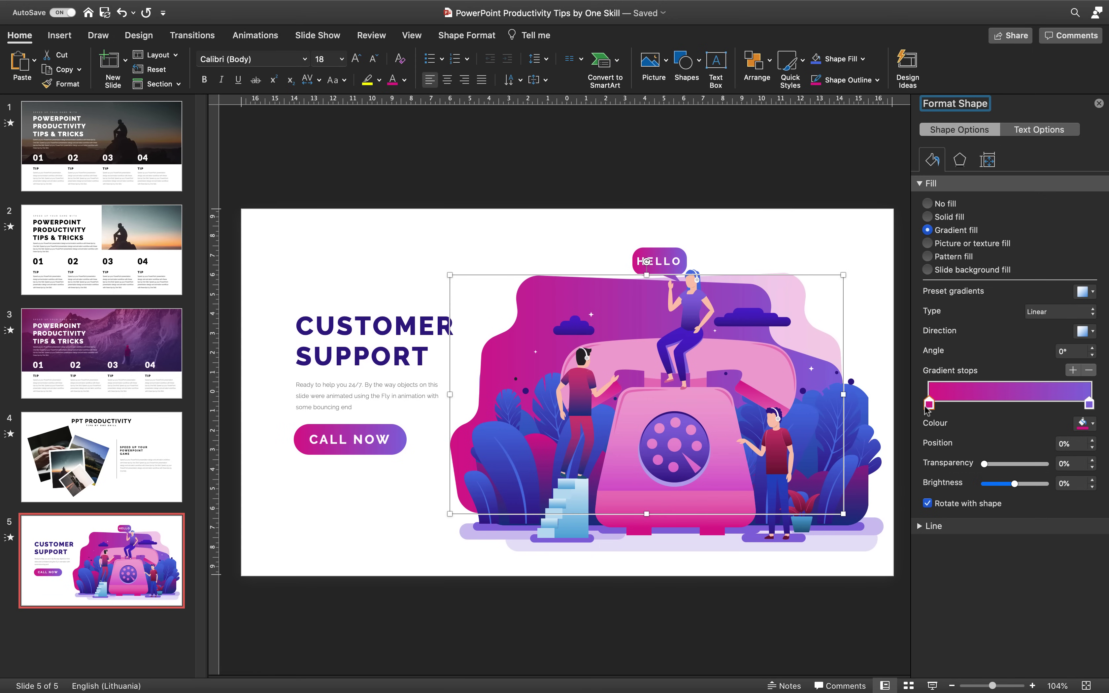
click(1095, 423)
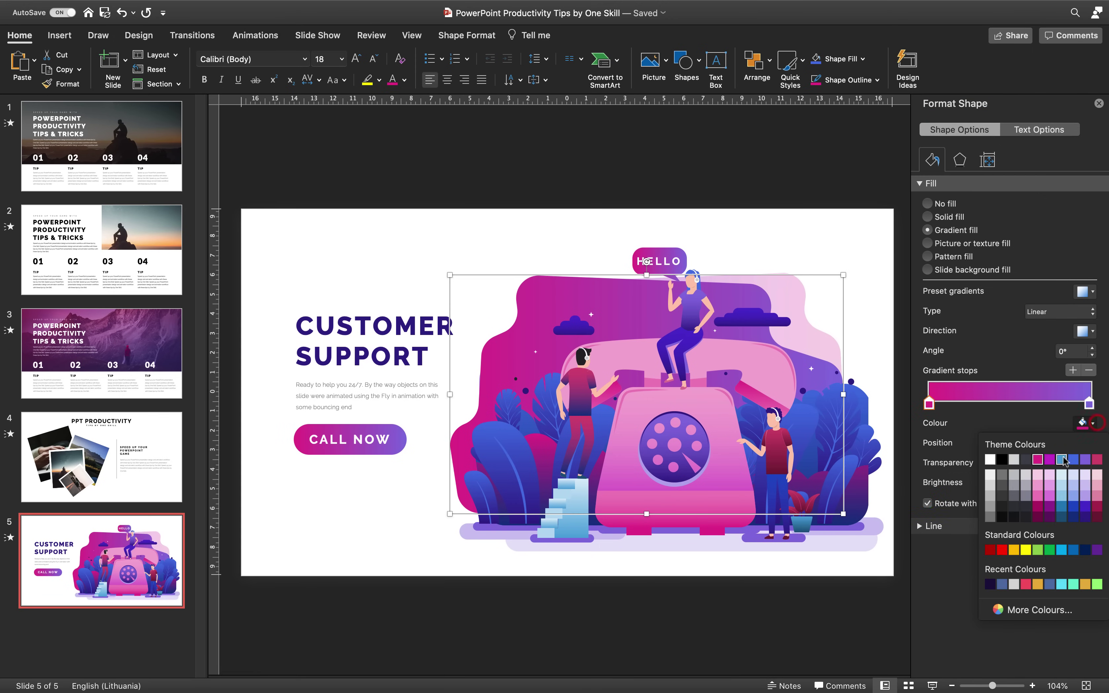
Step: Replace the illustration background's gradient with a solid dark navy custom colour
click(1098, 425)
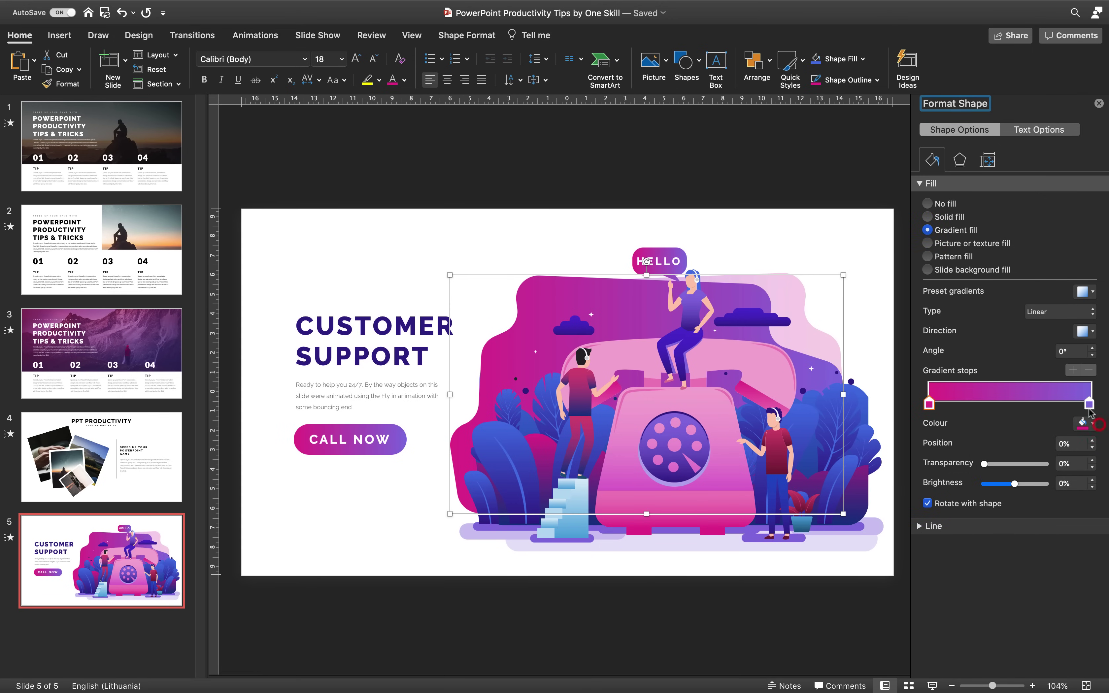
click(1093, 426)
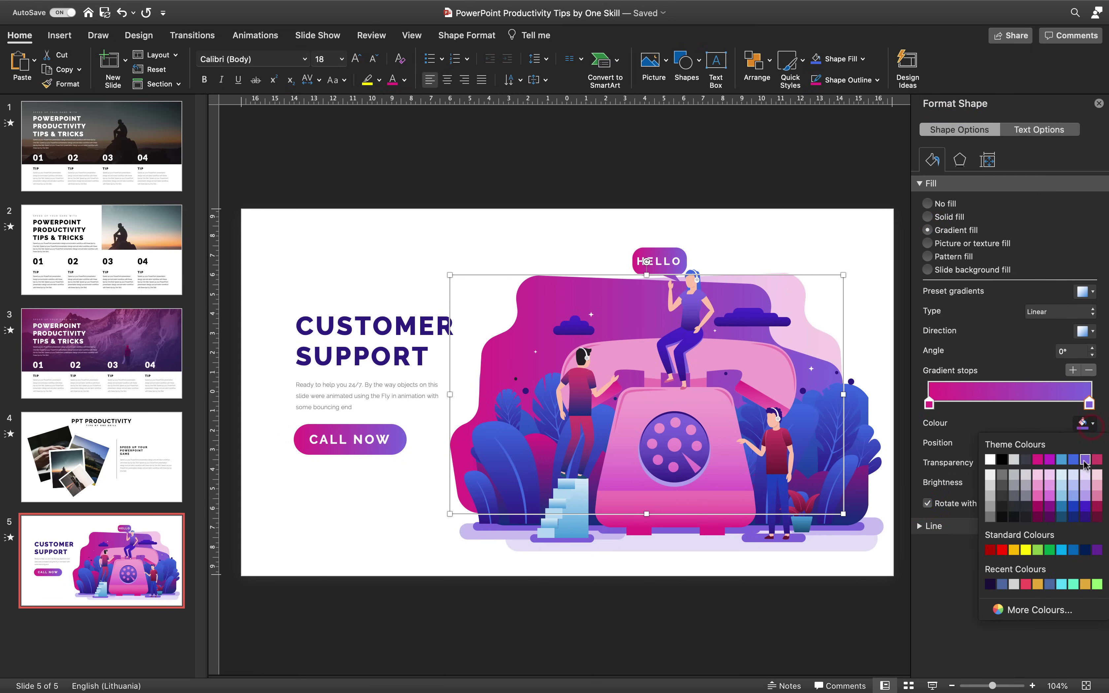
key(Escape)
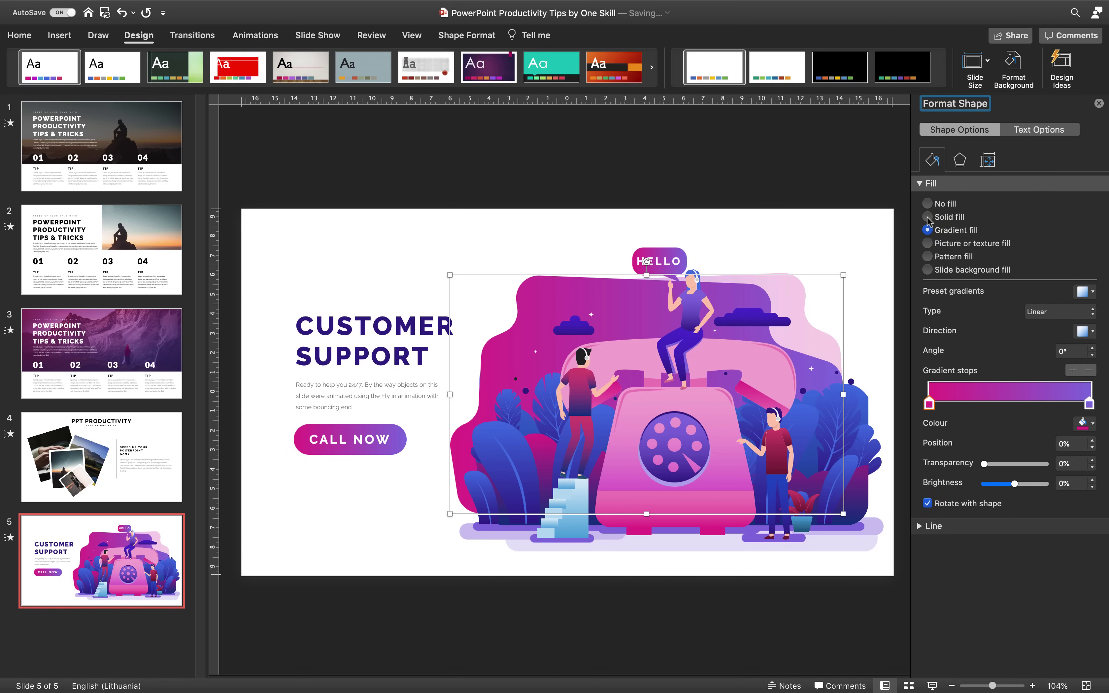
click(927, 217)
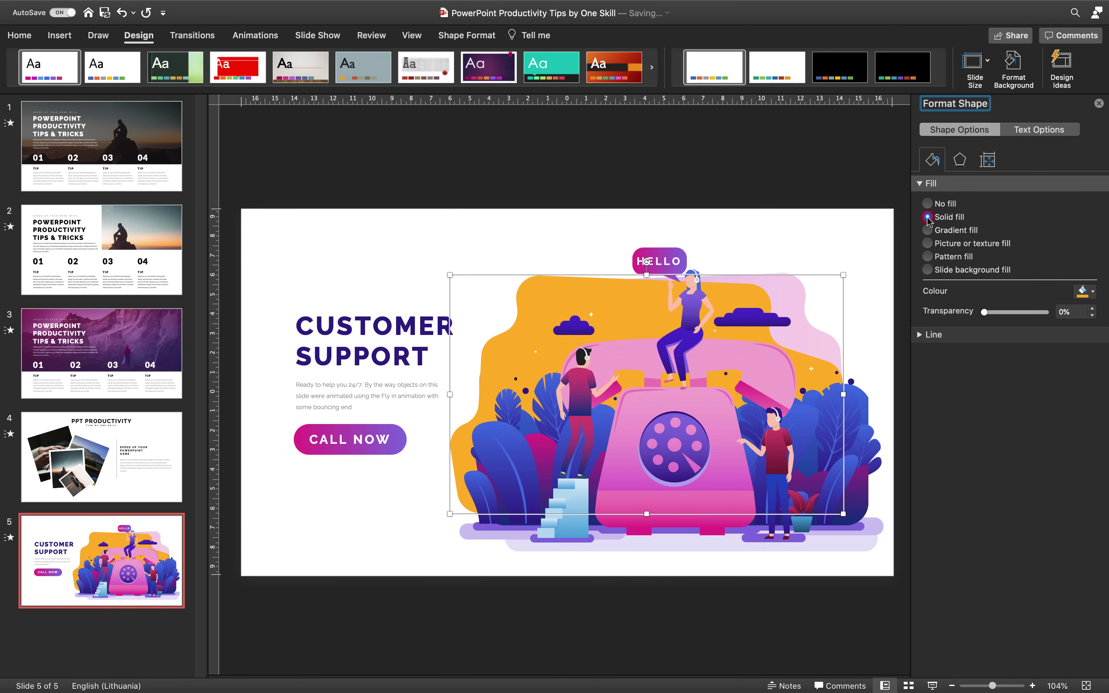
click(1092, 292)
click(1030, 479)
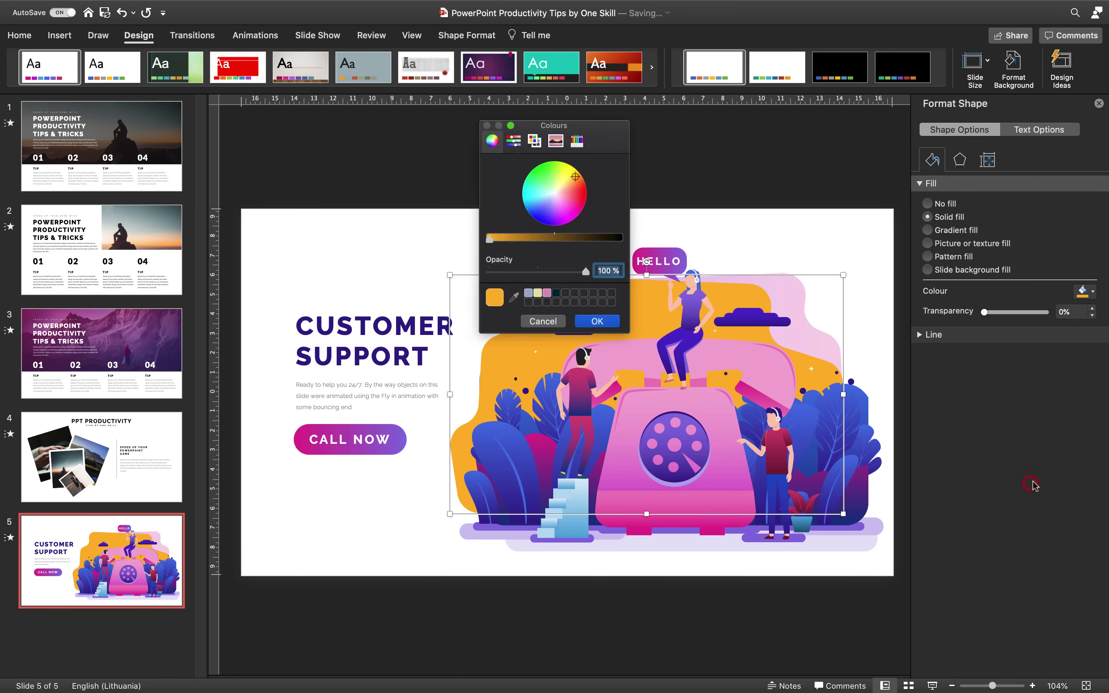
drag(568, 183, 579, 244)
click(607, 326)
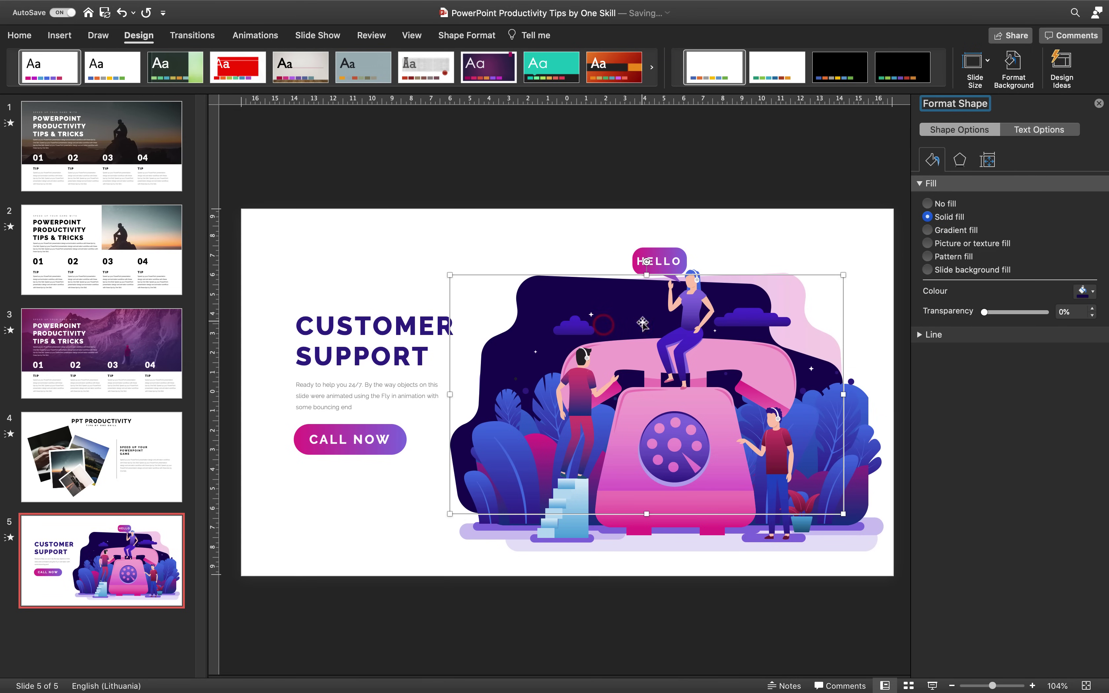
Step: Close the Format Shape pane and try the Blue, then Yellow colour schemes
click(1098, 104)
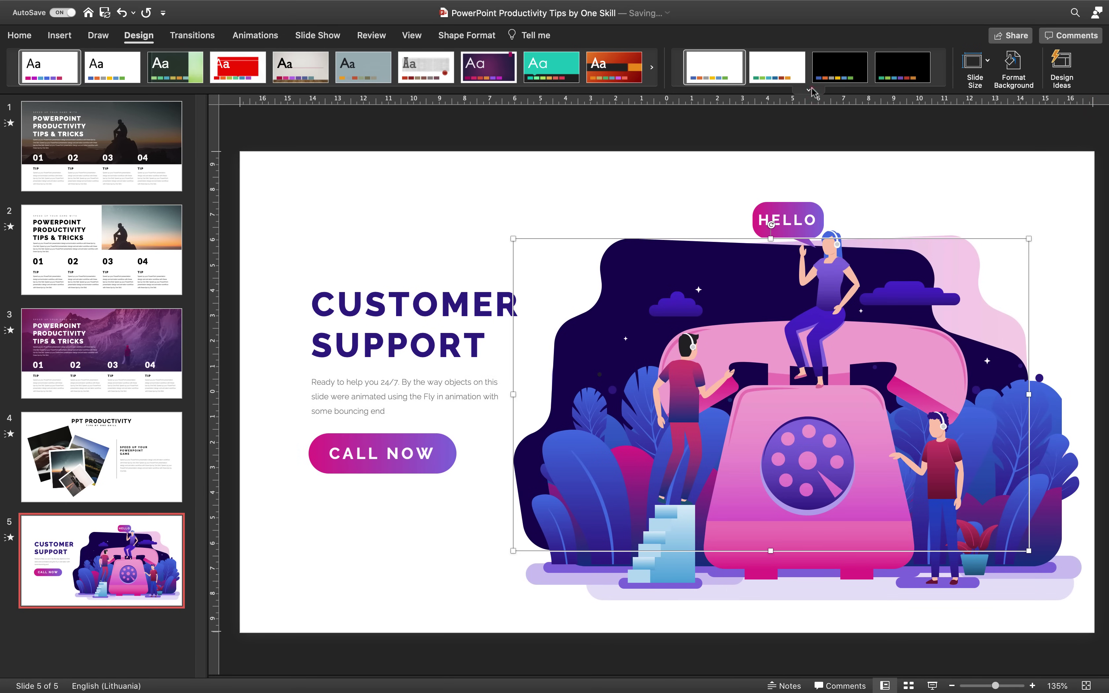
click(809, 90)
mouse_move(847, 167)
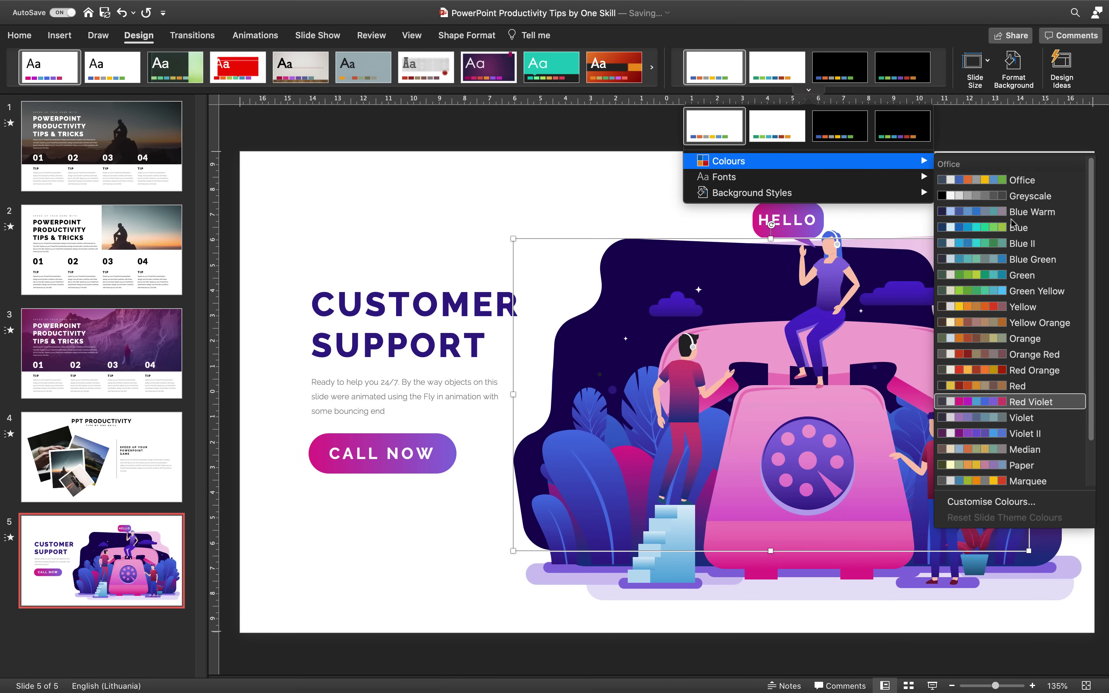
click(1018, 228)
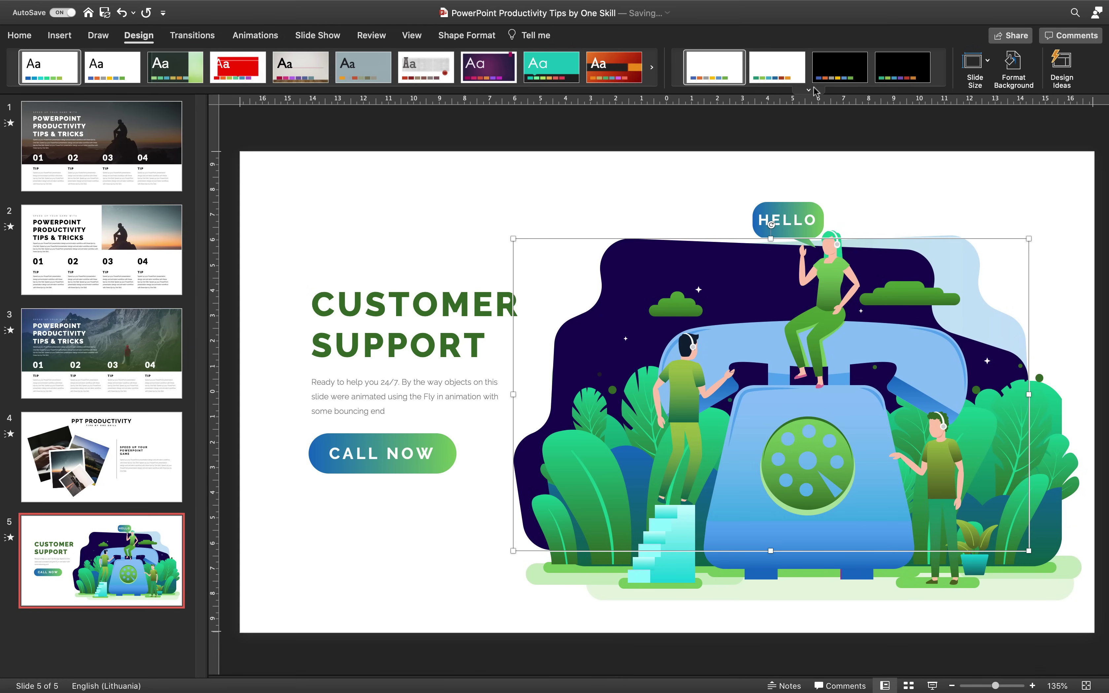
click(810, 91)
mouse_move(858, 167)
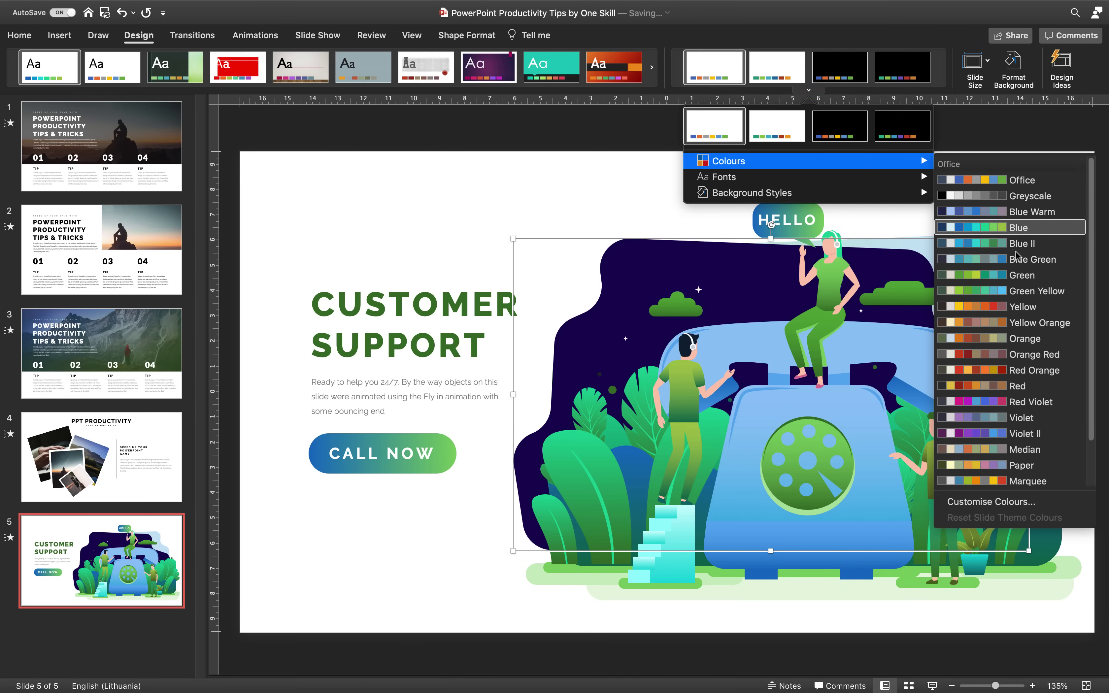
click(1033, 307)
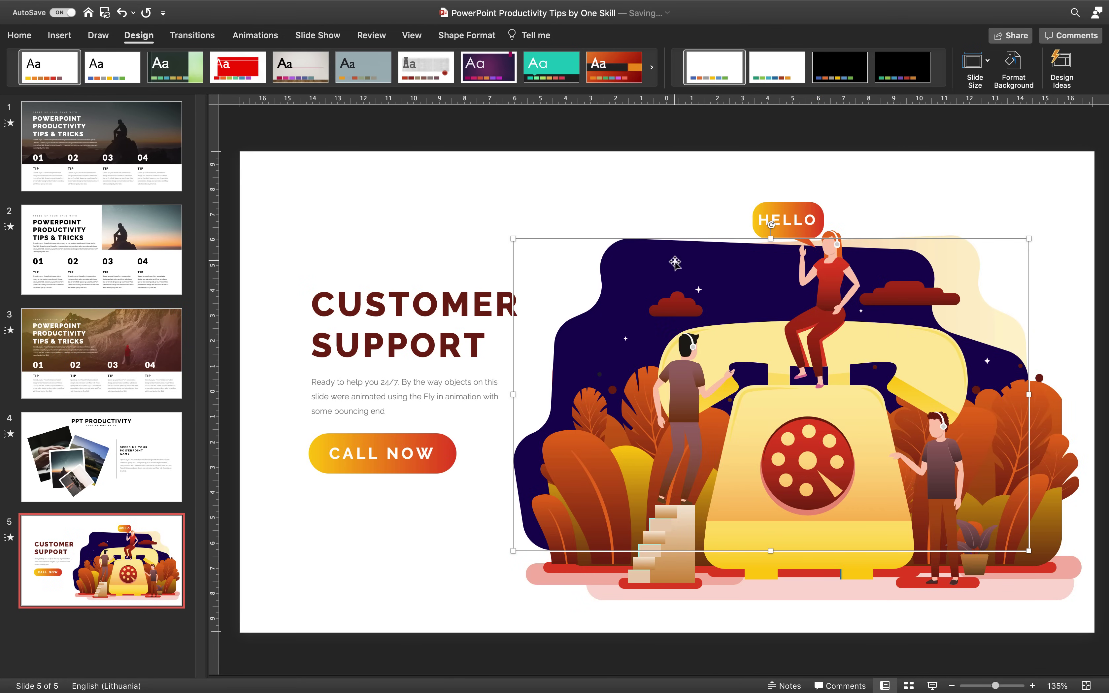
Step: Undo both colour scheme changes, restoring the slide's pink-and-purple gradient look
click(122, 13)
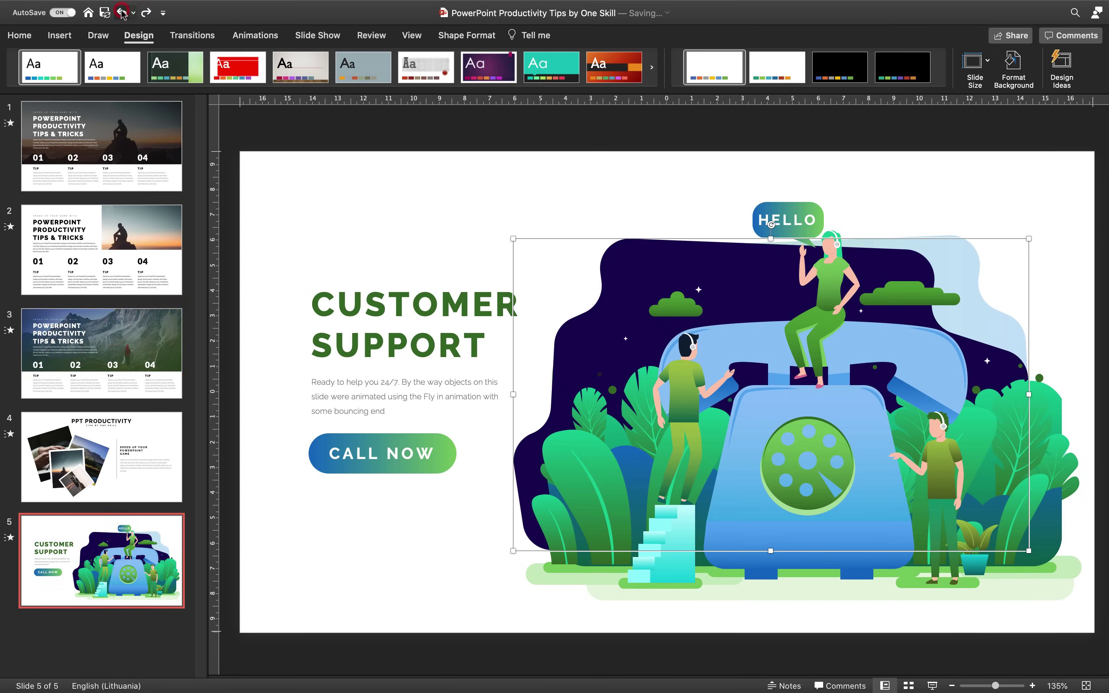
click(122, 13)
click(146, 13)
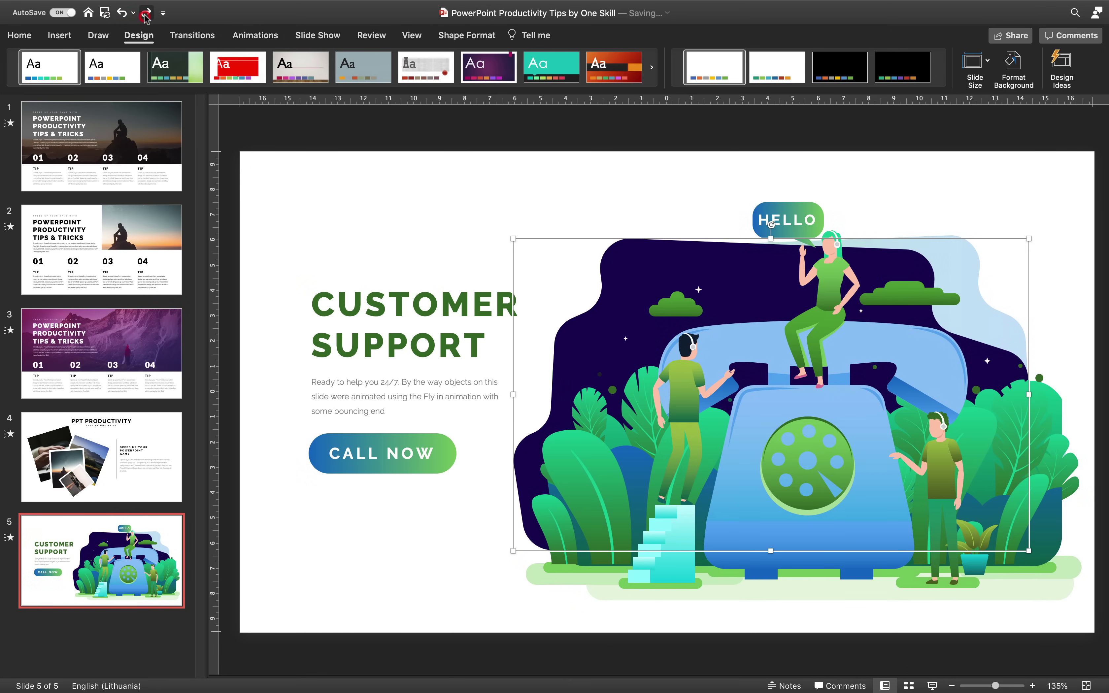
click(146, 14)
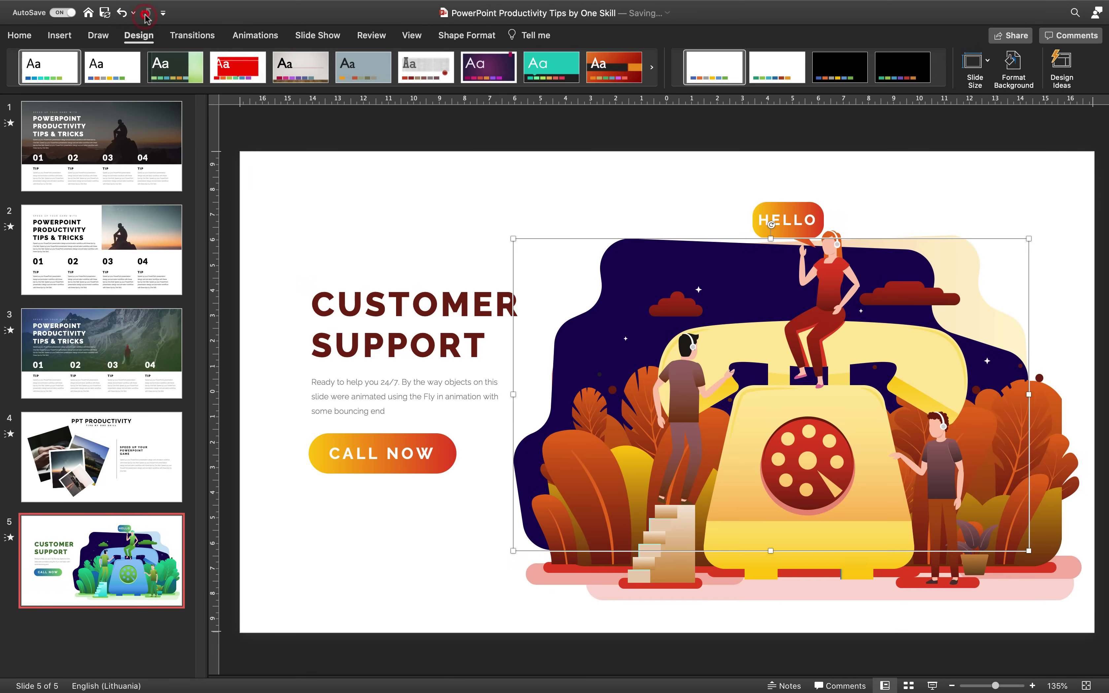
click(122, 13)
click(122, 12)
click(532, 174)
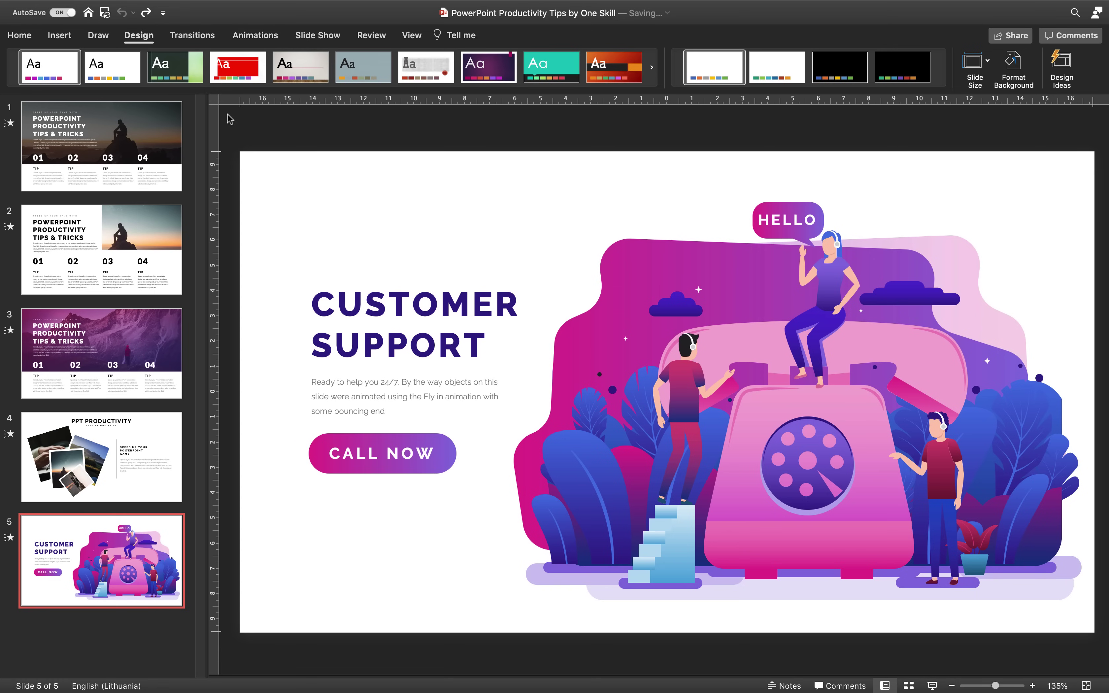
Step: Insert the One Skill Logo.svg picture on the Customer Support slide and shrink it to 3.05 × 2.07 cm
click(65, 40)
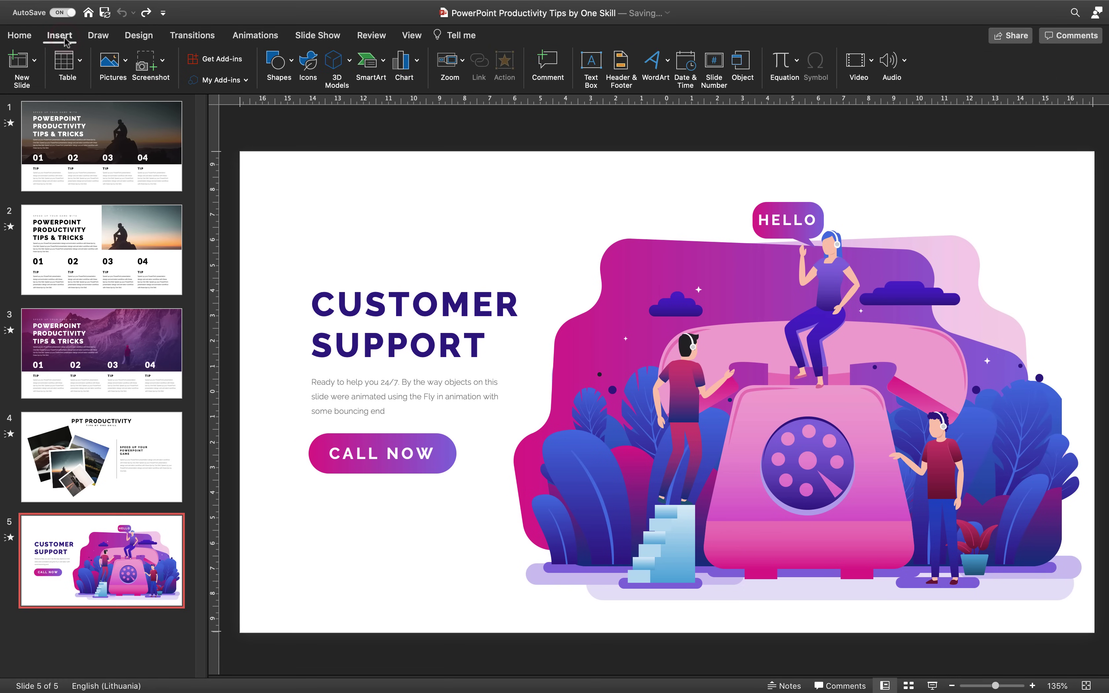
click(98, 69)
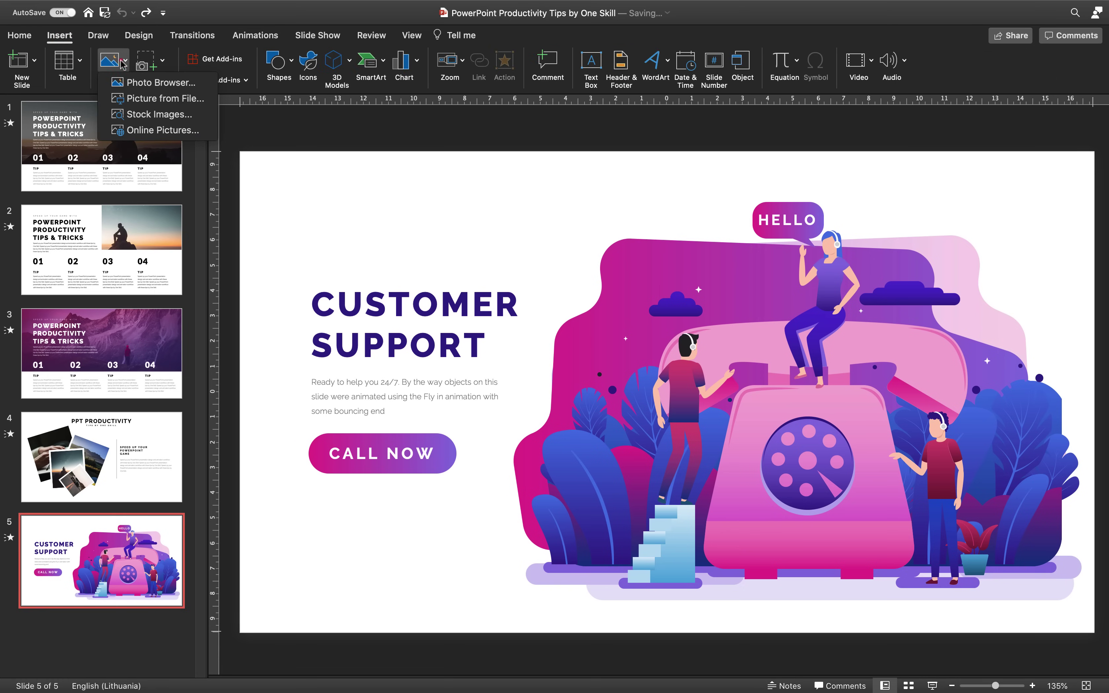
click(151, 98)
click(435, 145)
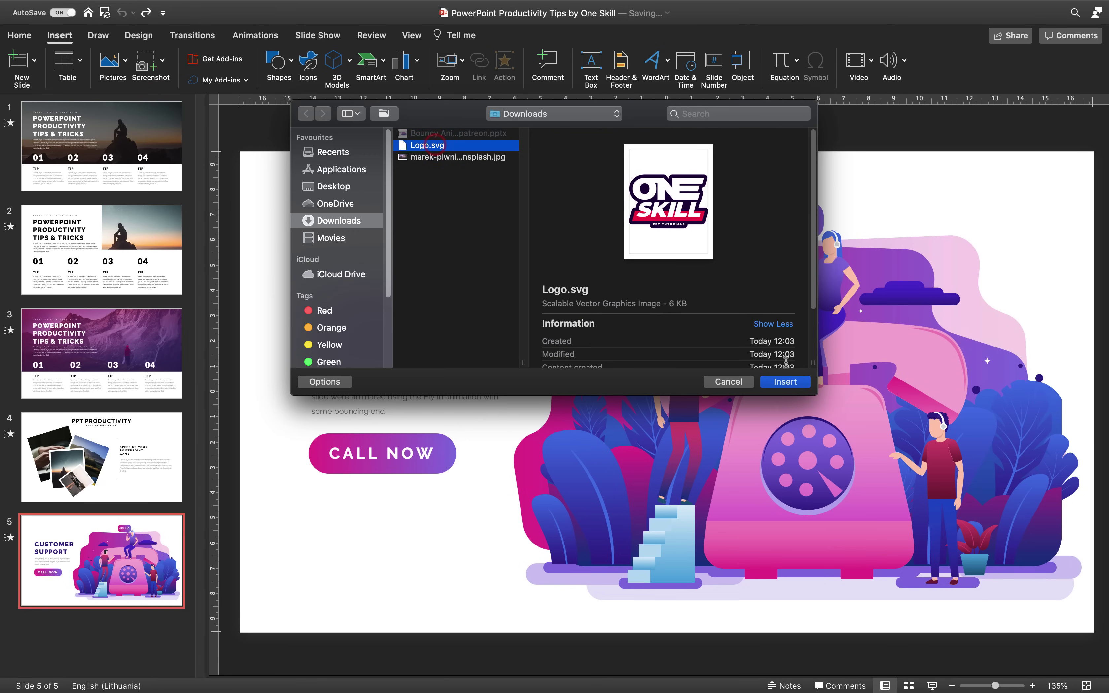
click(785, 381)
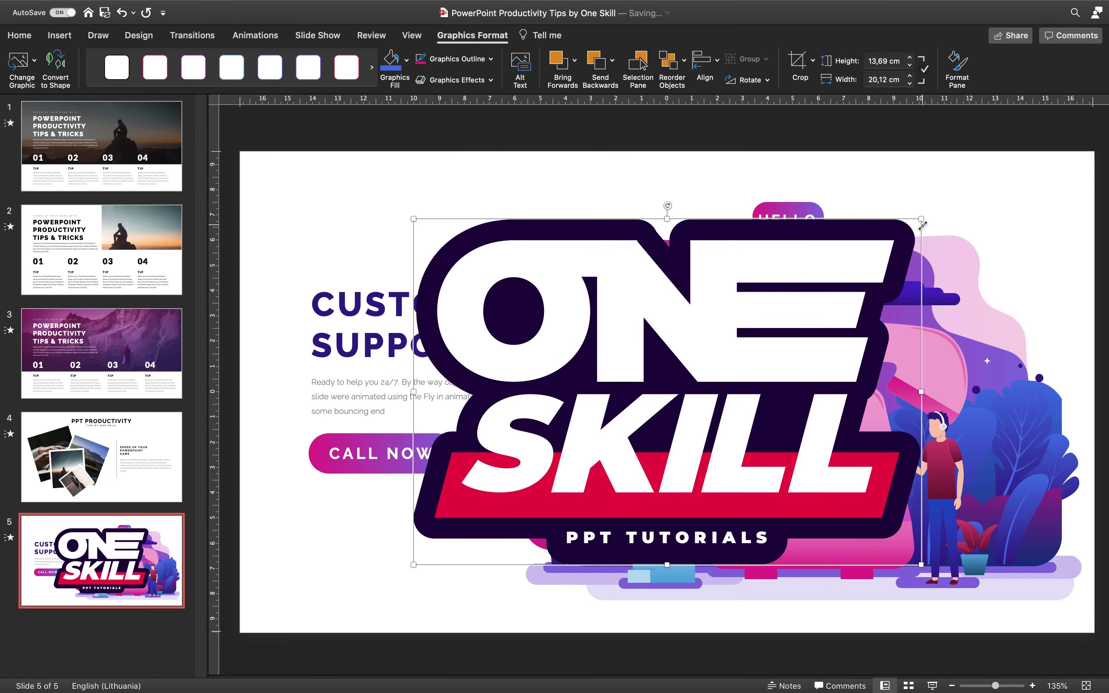
drag(923, 220, 363, 541)
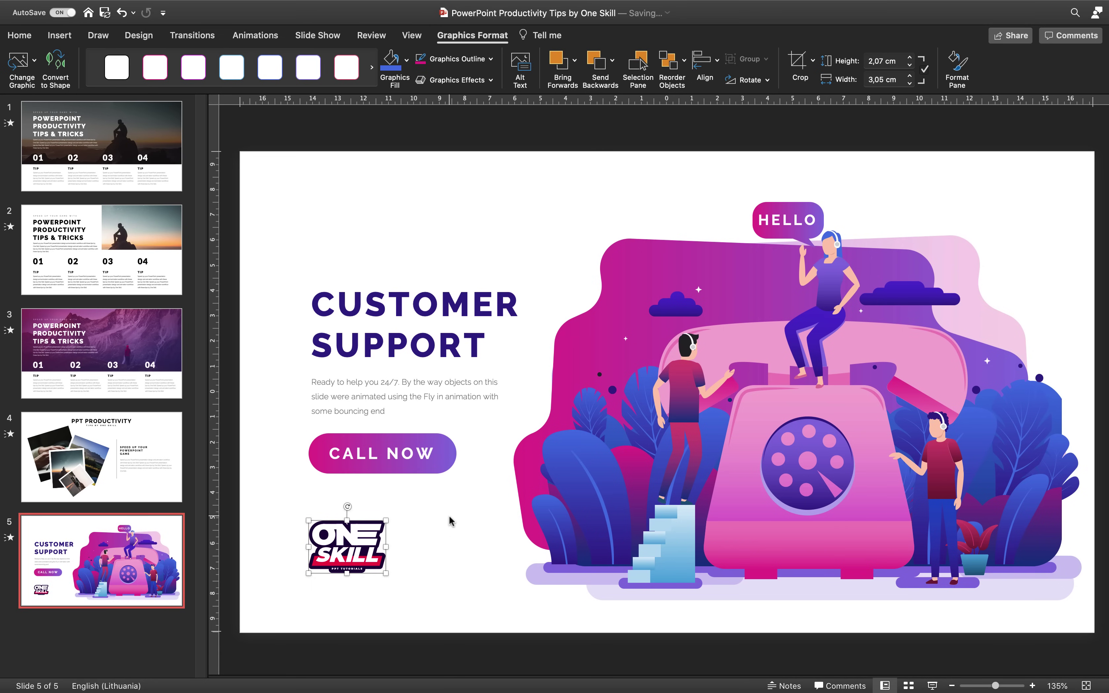
Step: Move the One Skill logo from the Customer Support slide onto the top slide master, then close Slide Master view
key(super+x)
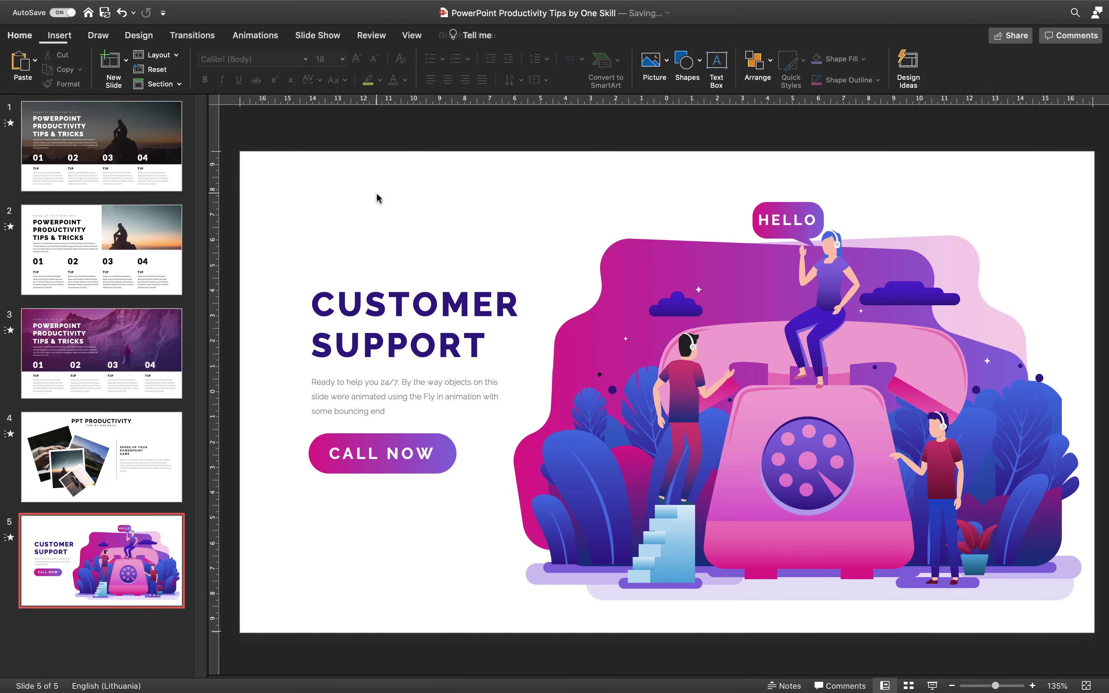
click(411, 35)
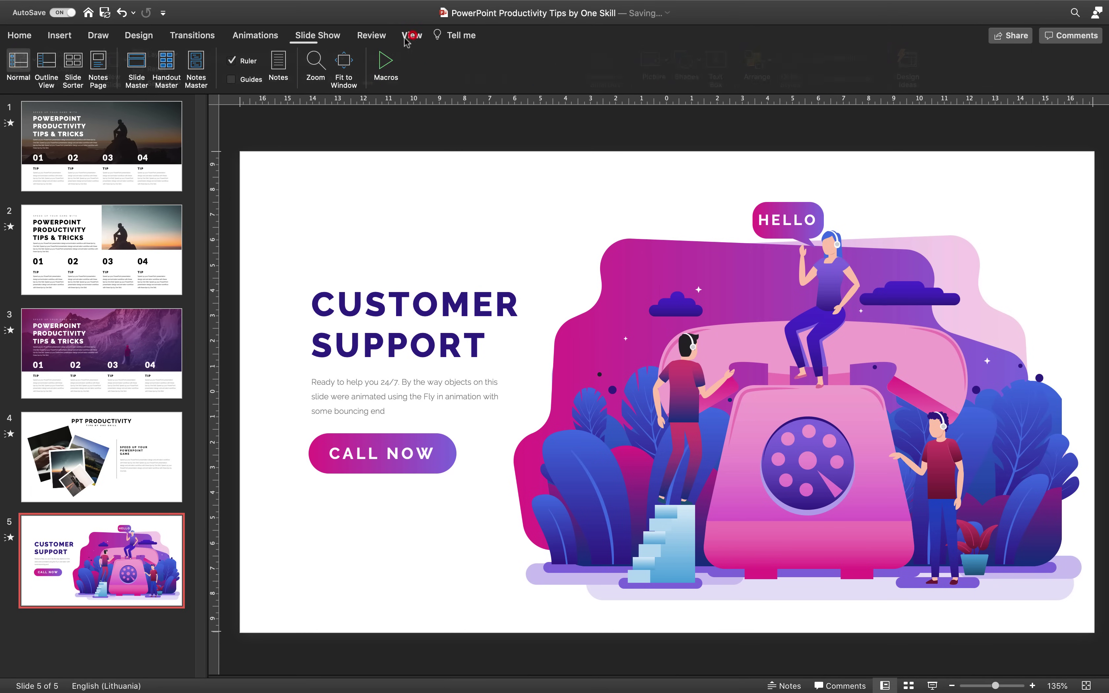
click(141, 73)
scroll(153, 162, up, 15)
click(147, 150)
key(super+v)
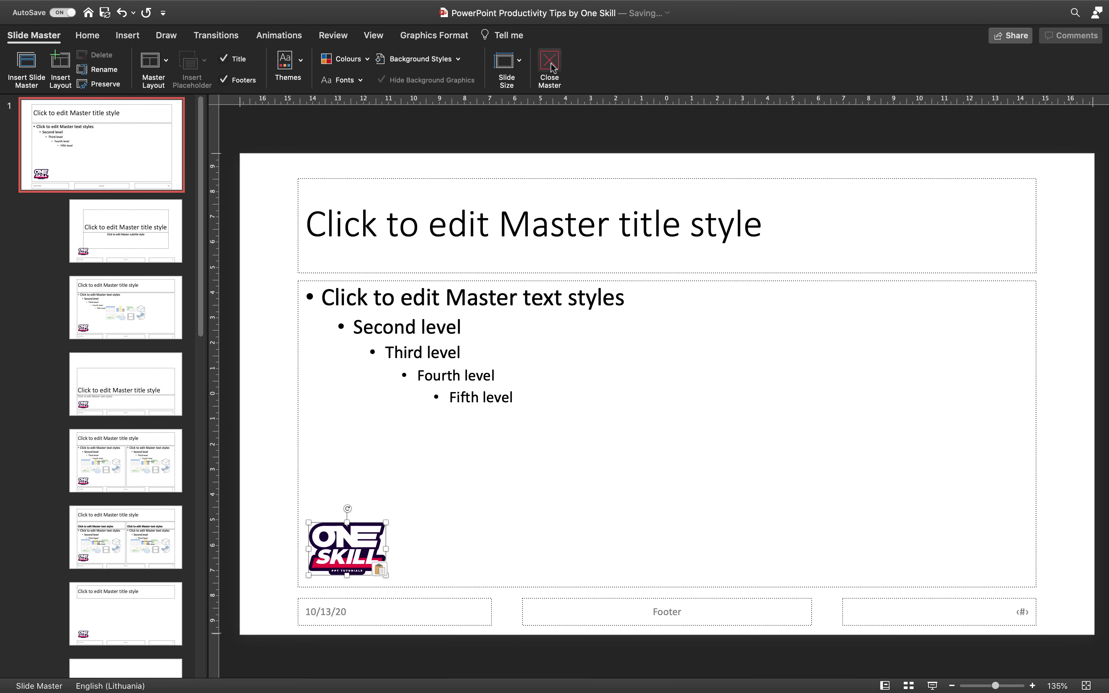
click(549, 66)
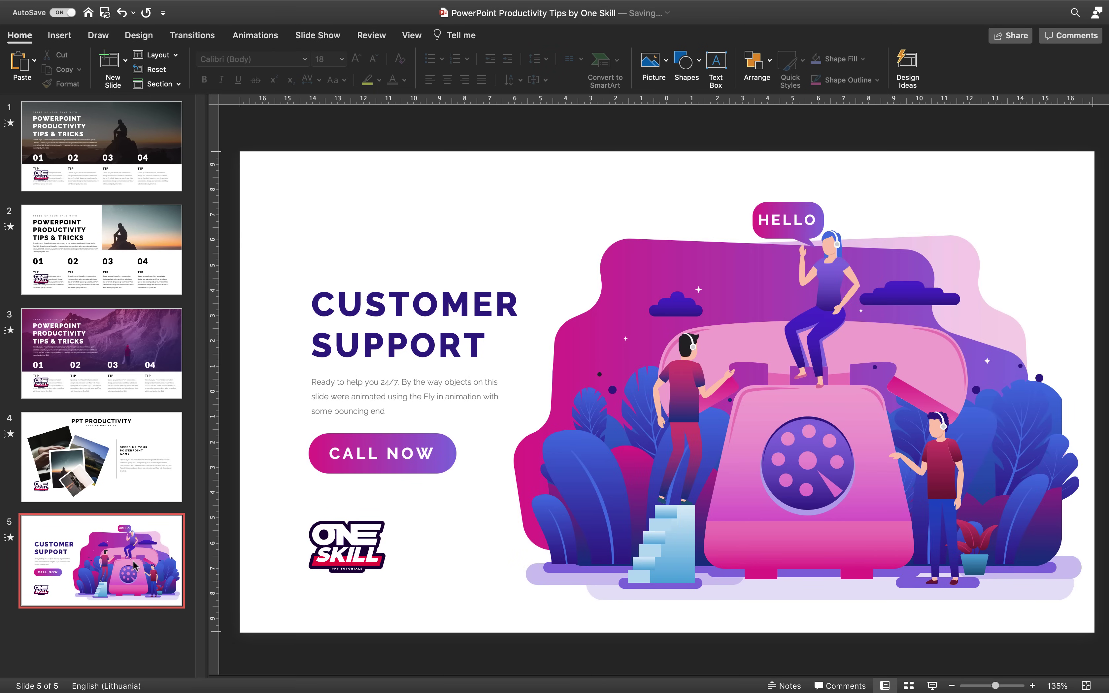
Step: Shrink the laptop-hands photo on slide 4 and move it up-left, away from the logo
click(146, 472)
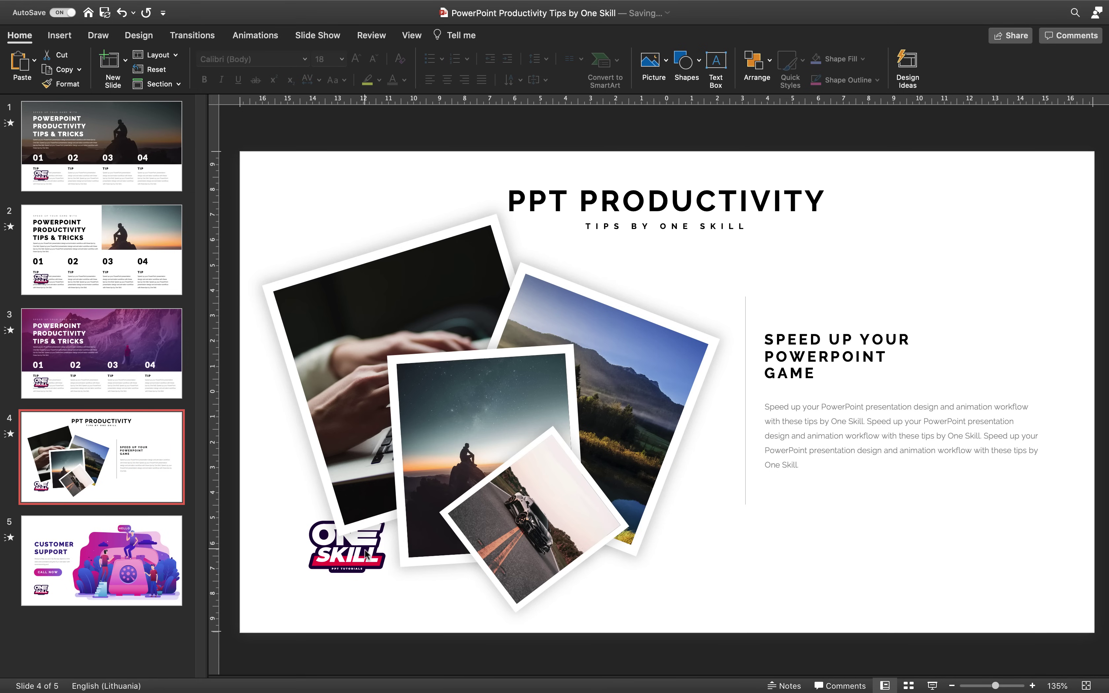
click(362, 386)
drag(492, 225, 477, 257)
drag(369, 379, 365, 360)
click(137, 472)
key(Down)
click(135, 473)
Step: Delete the 01 tip column on the purple tips slide 3
click(135, 383)
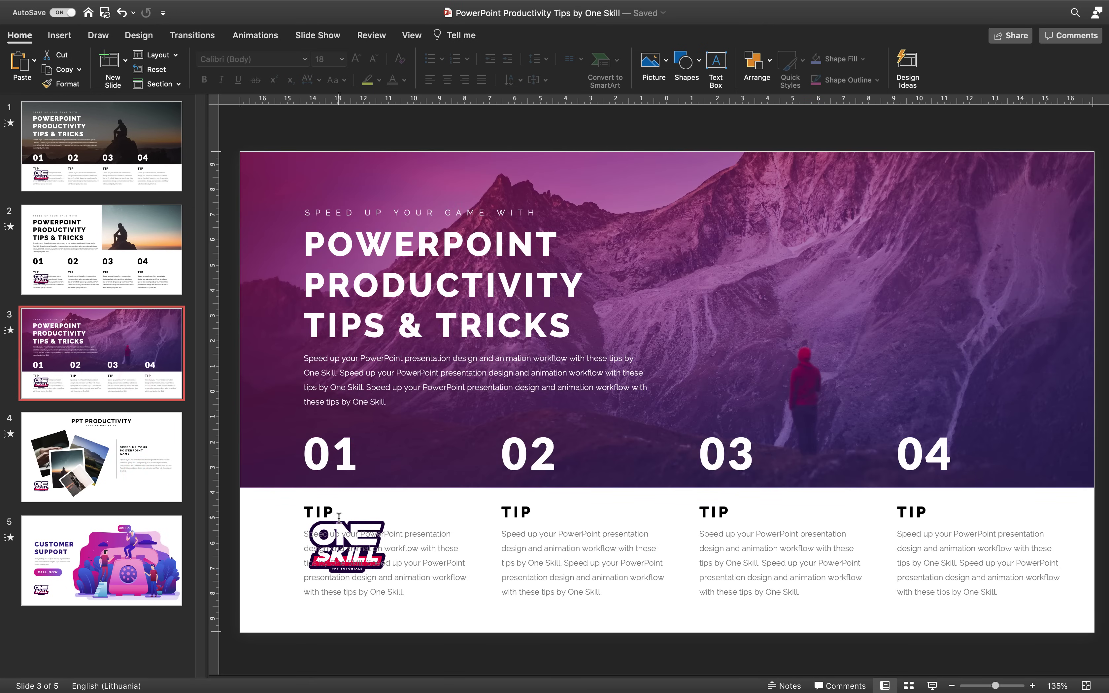
drag(282, 617, 485, 412)
key(Delete)
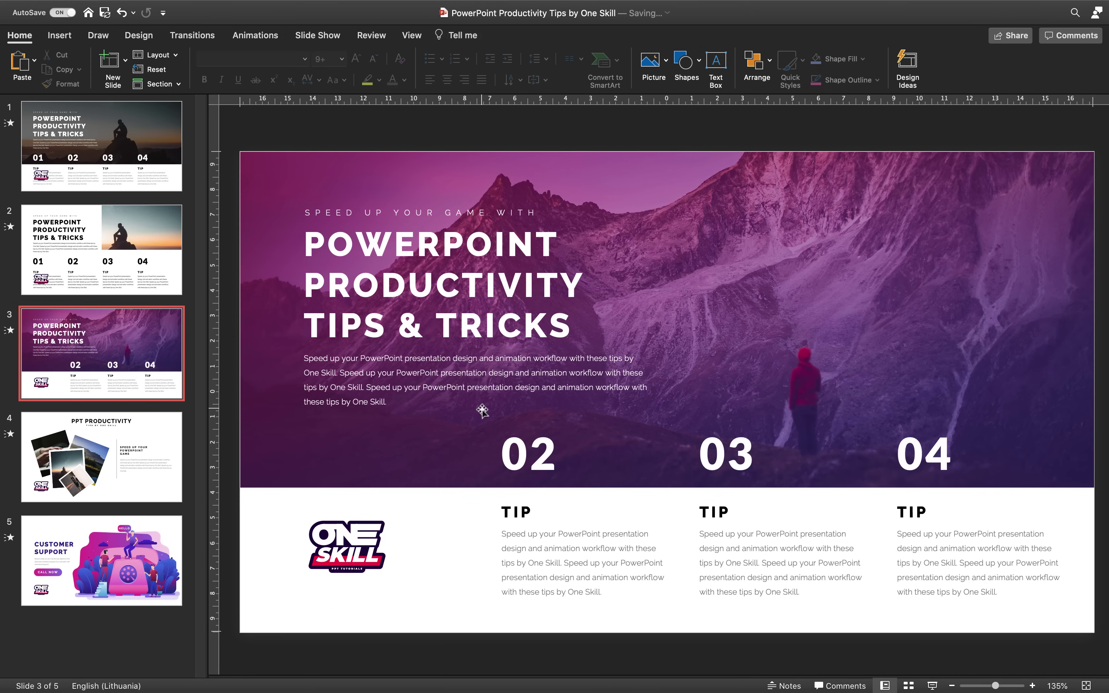
Step: Renumber the remaining tips from 02, 03, 04 to 01, 02, 03
click(544, 442)
click(547, 446)
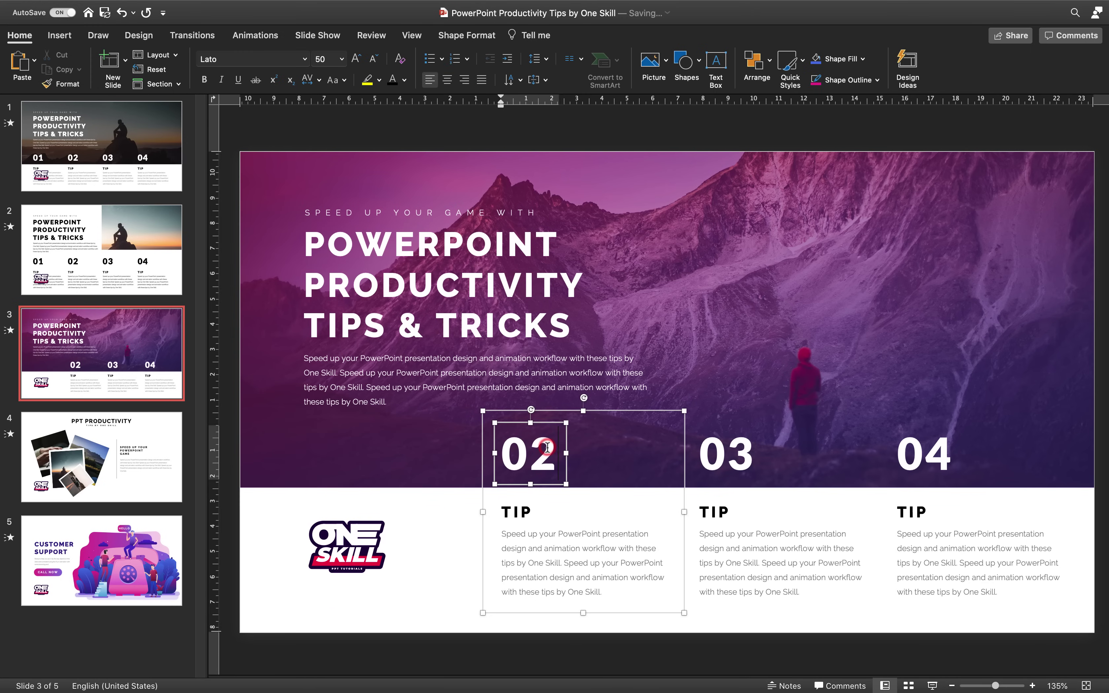
key(BackSpace)
text(1)
click(739, 456)
click(739, 456)
key(BackSpace)
text(2)
click(939, 452)
click(939, 452)
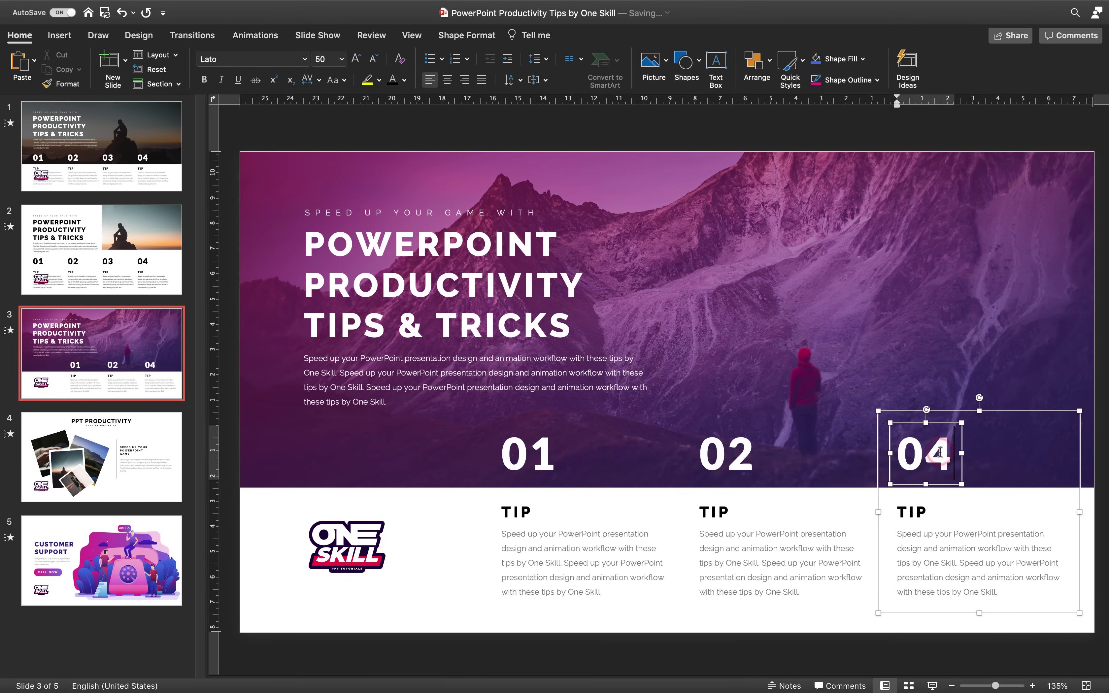
key(BackSpace)
text(3)
click(148, 161)
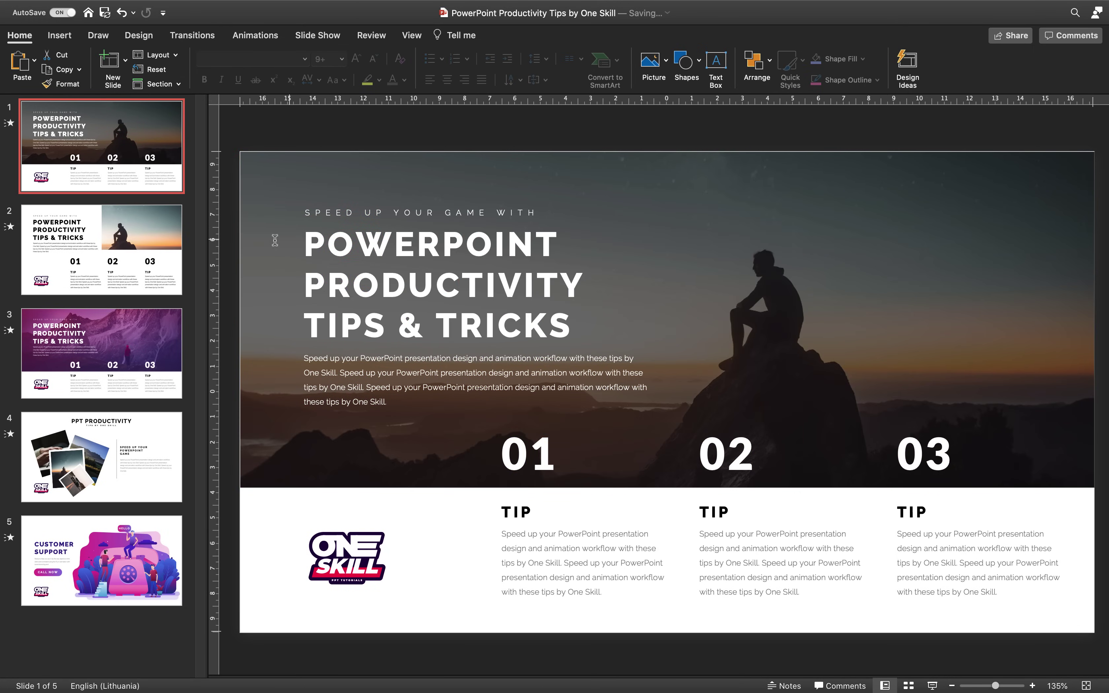
Step: Inspect the PRODUCTIVITY titles on slides 1–3
click(435, 283)
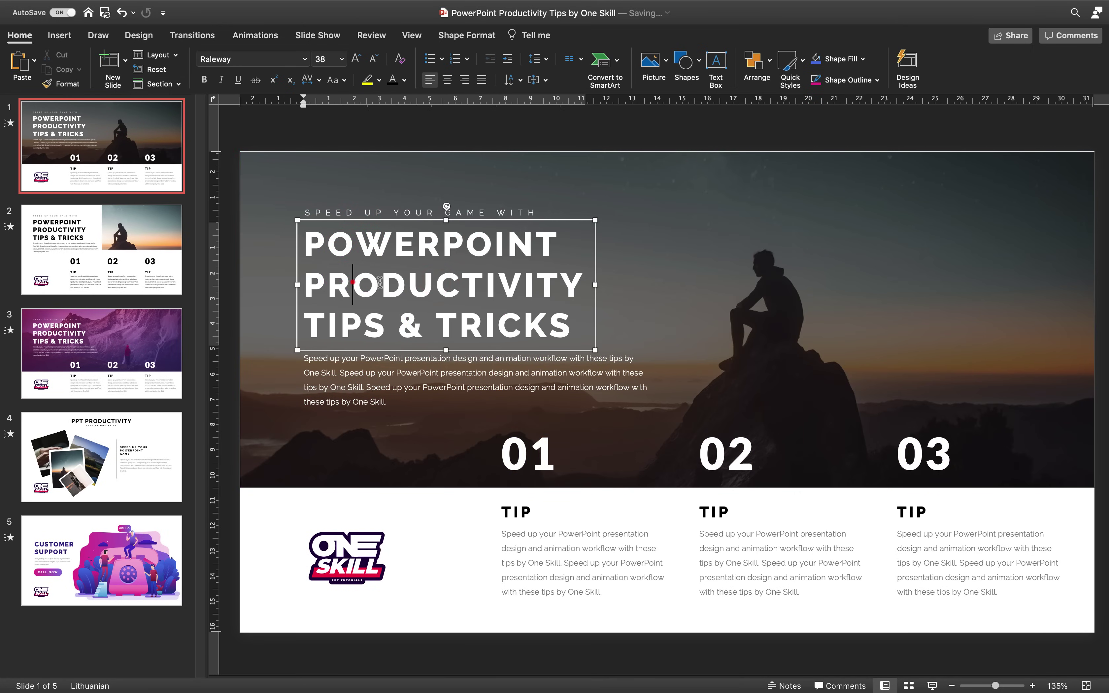
click(142, 262)
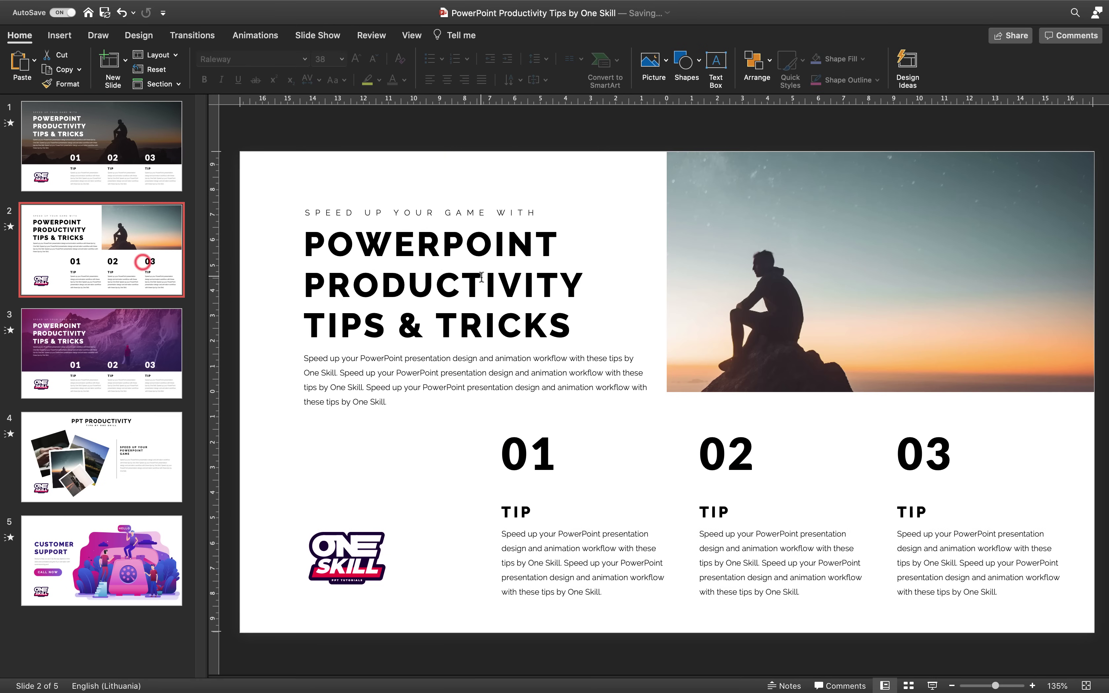
click(410, 280)
click(147, 329)
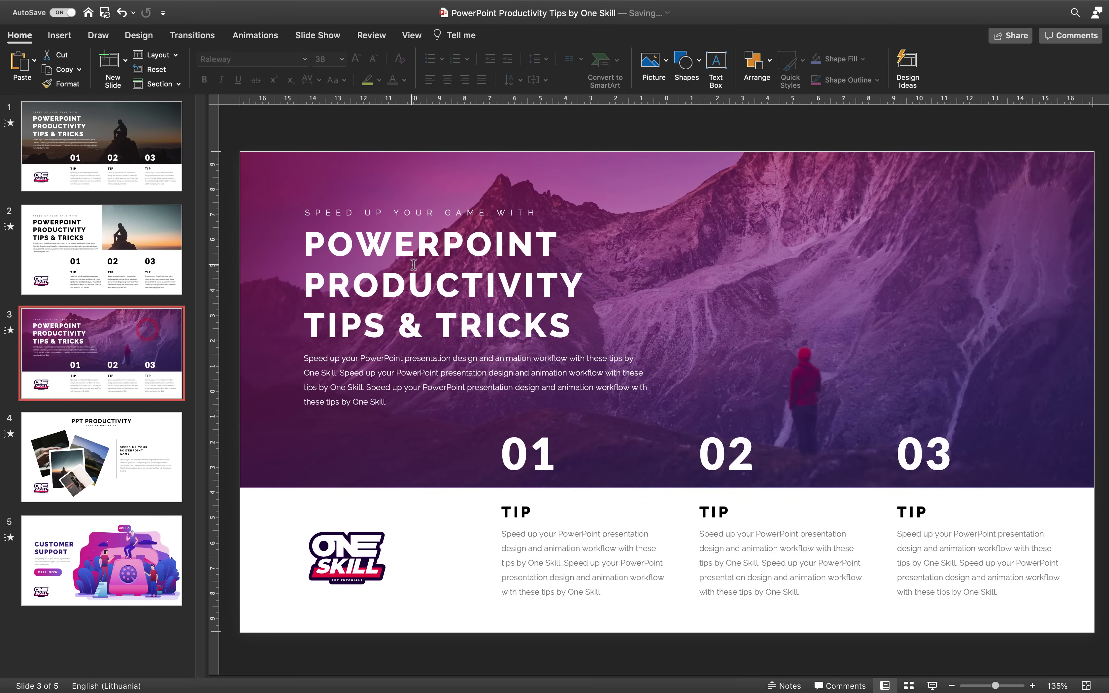
click(409, 280)
click(109, 128)
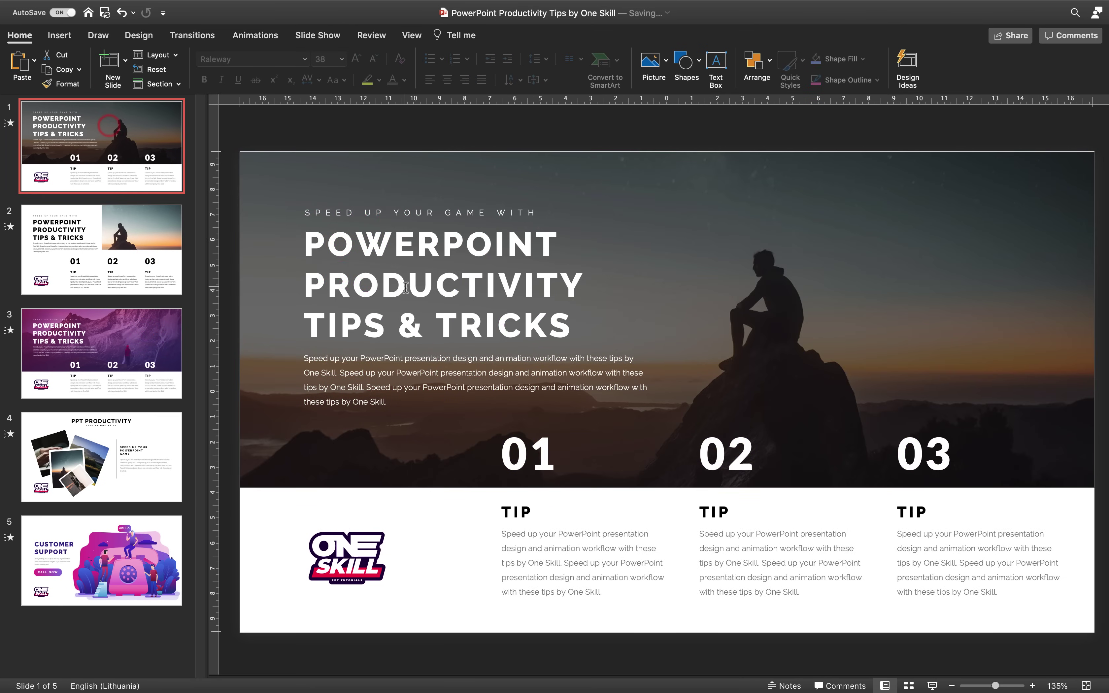
drag(408, 282, 485, 284)
click(335, 136)
Step: Replace all occurrences of PRODUCTIVITY with MASTERY using Find and Replace (four replacements)
key(ctrl+h)
drag(616, 301, 629, 259)
drag(682, 333, 576, 331)
key(BackSpace)
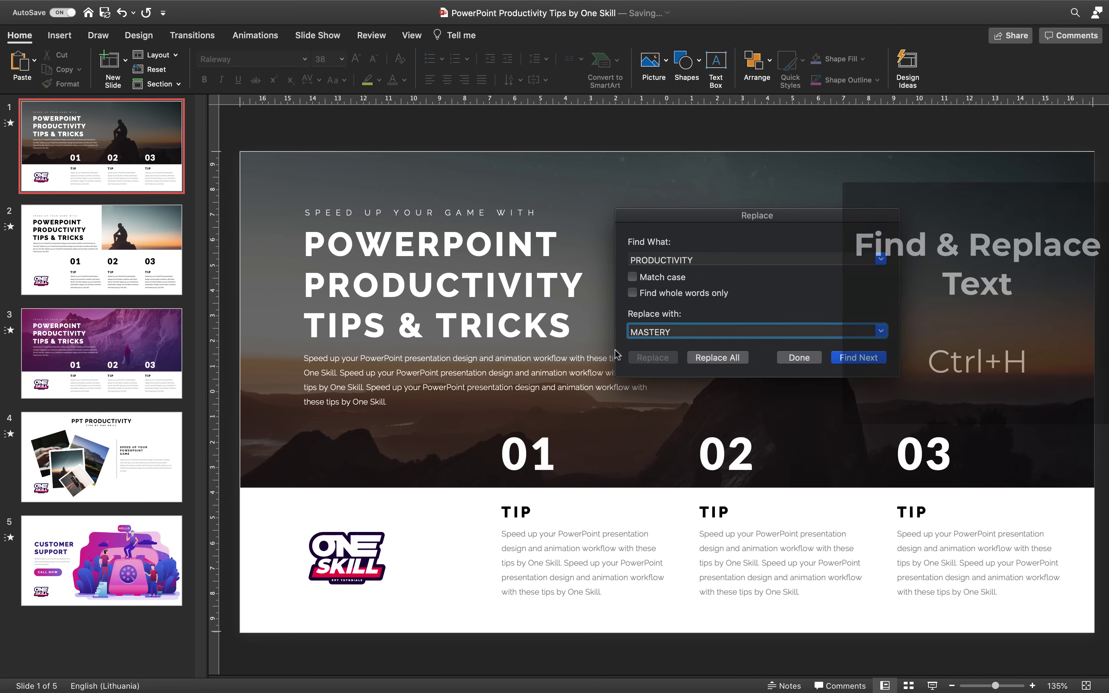
click(716, 358)
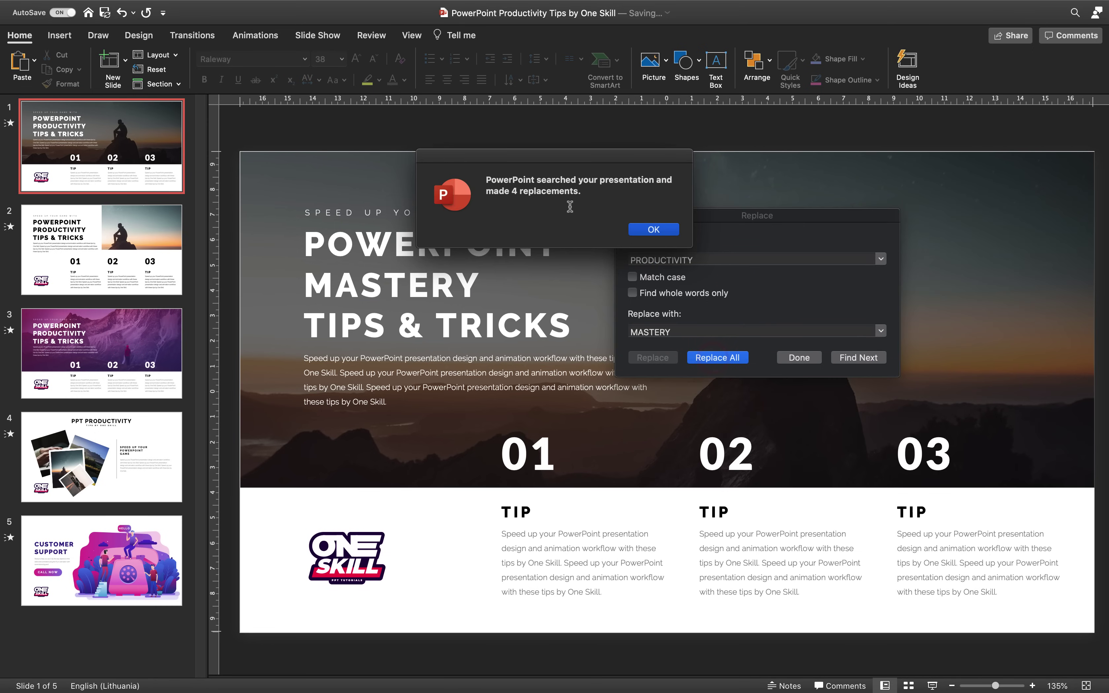
click(648, 228)
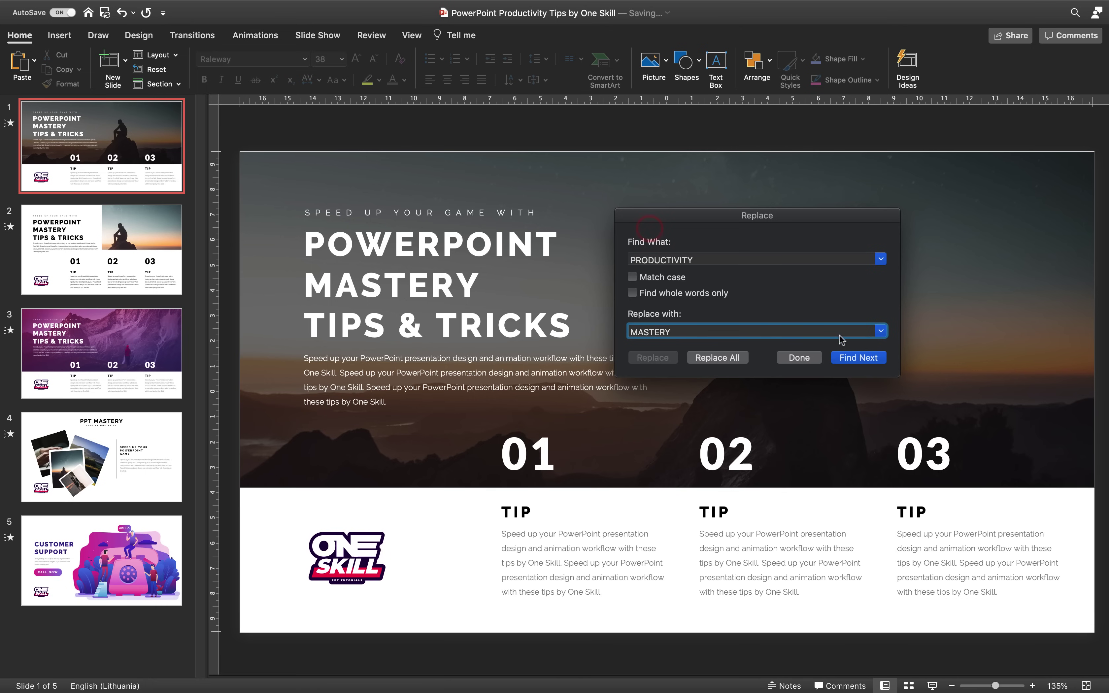
click(798, 358)
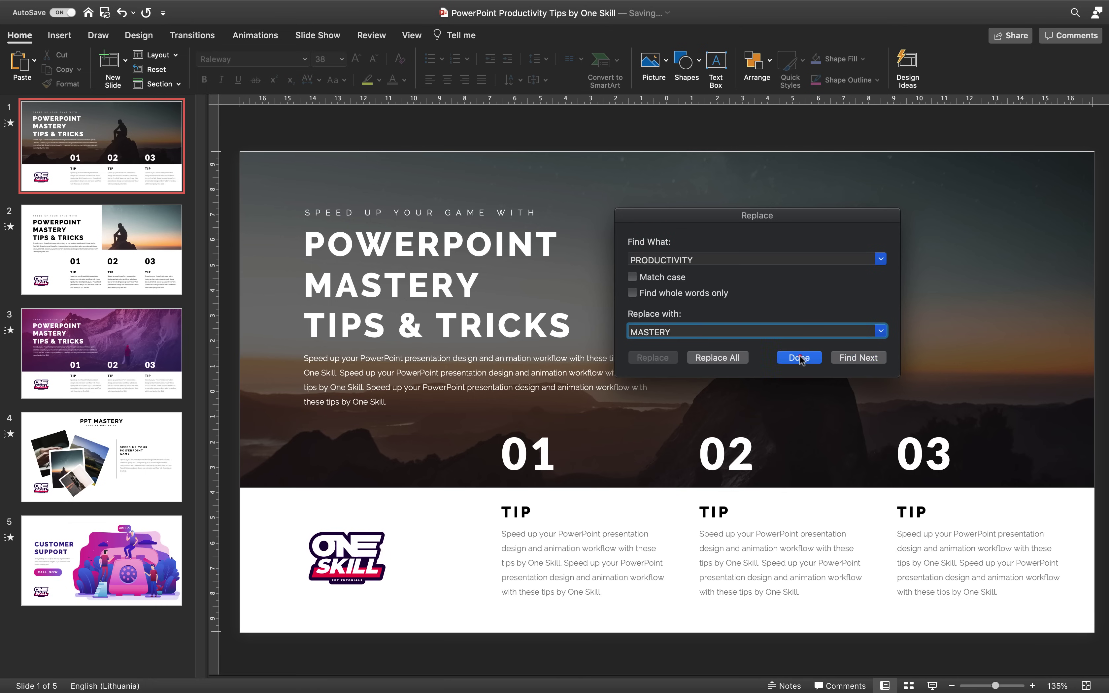
Step: Check slides 2–4 for MASTERY, then undo the replacement on slide 1
click(127, 236)
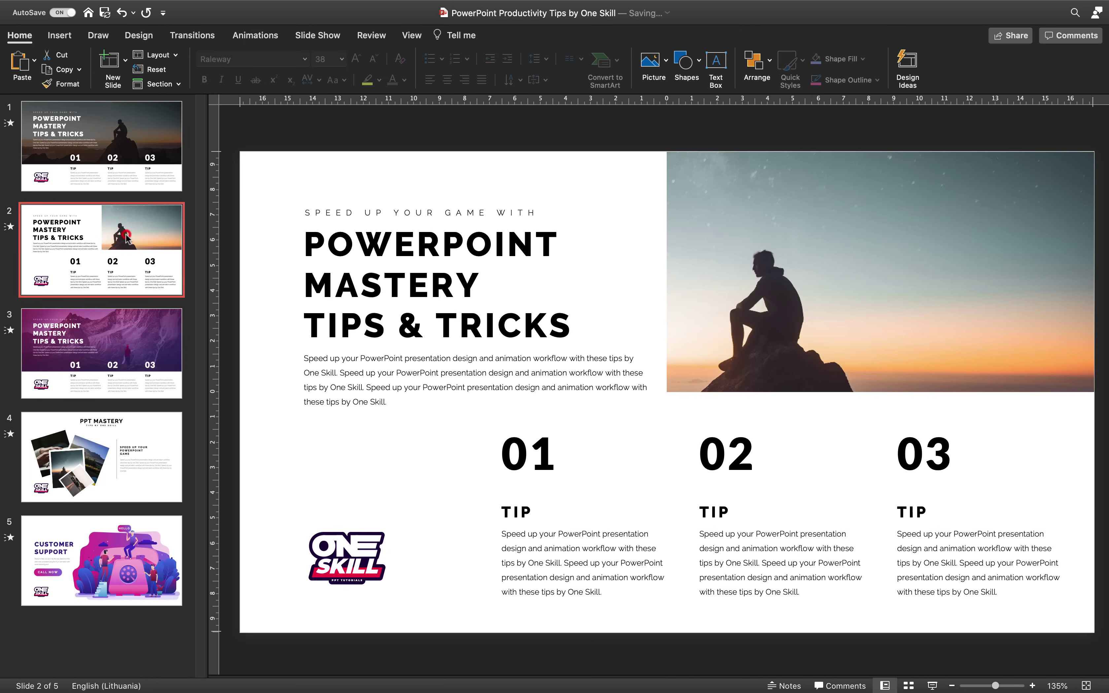
click(135, 343)
click(99, 451)
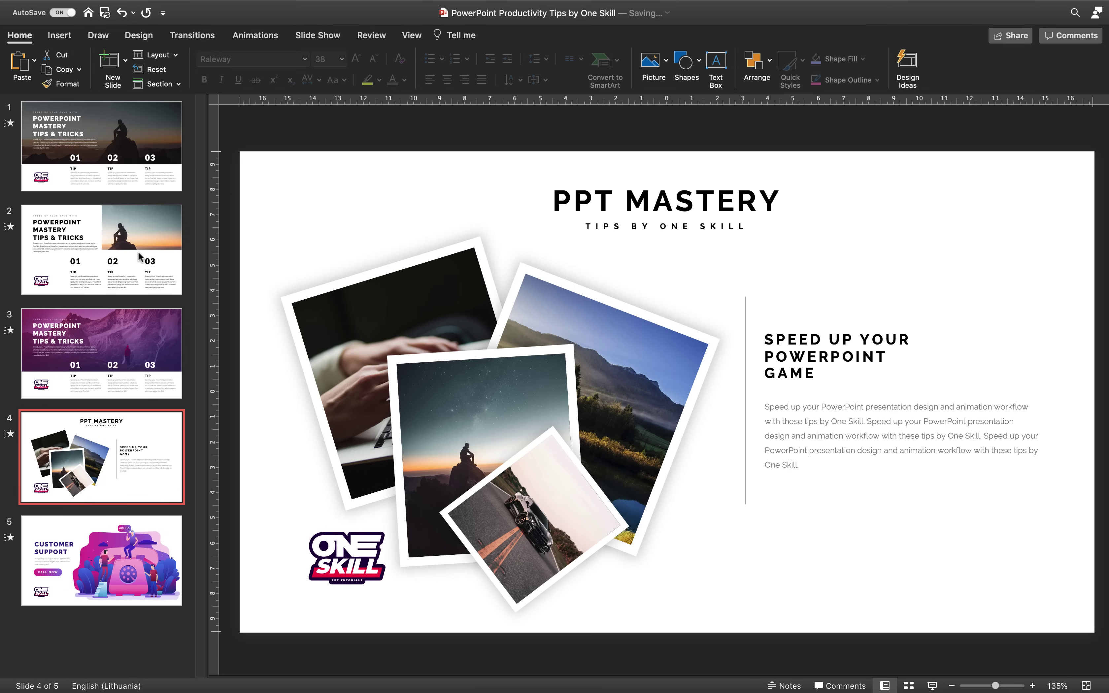
click(131, 163)
key(super+z)
Step: Give slide 2 the Uncover transition, preview it, and apply it to all slides at 1.00 second
click(191, 36)
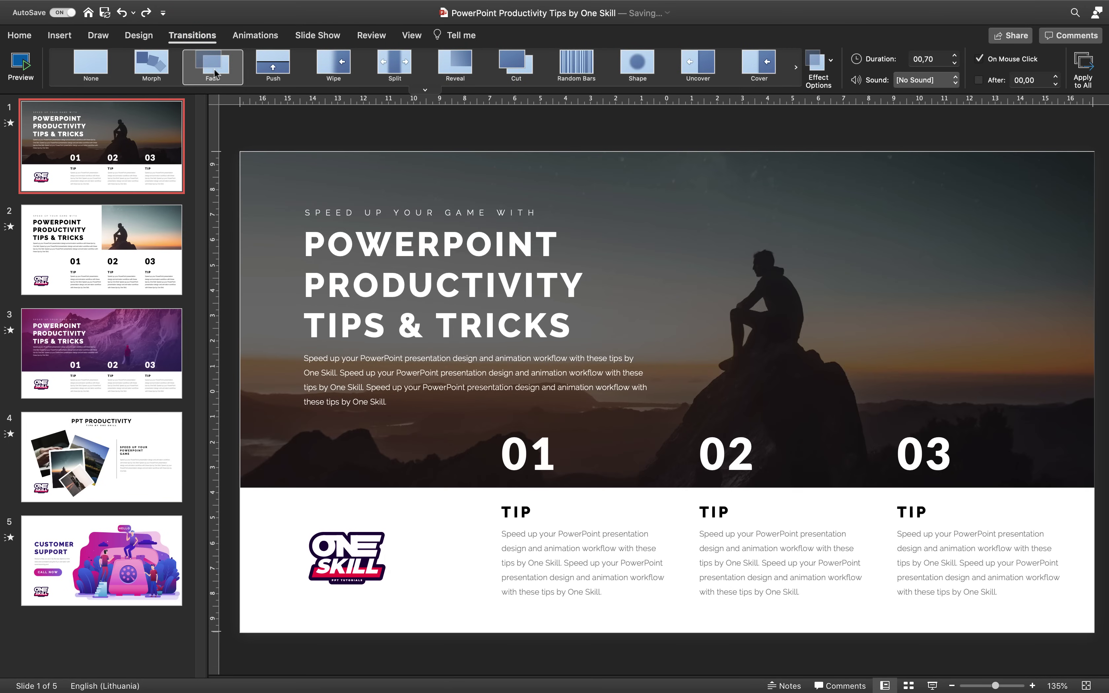
click(146, 233)
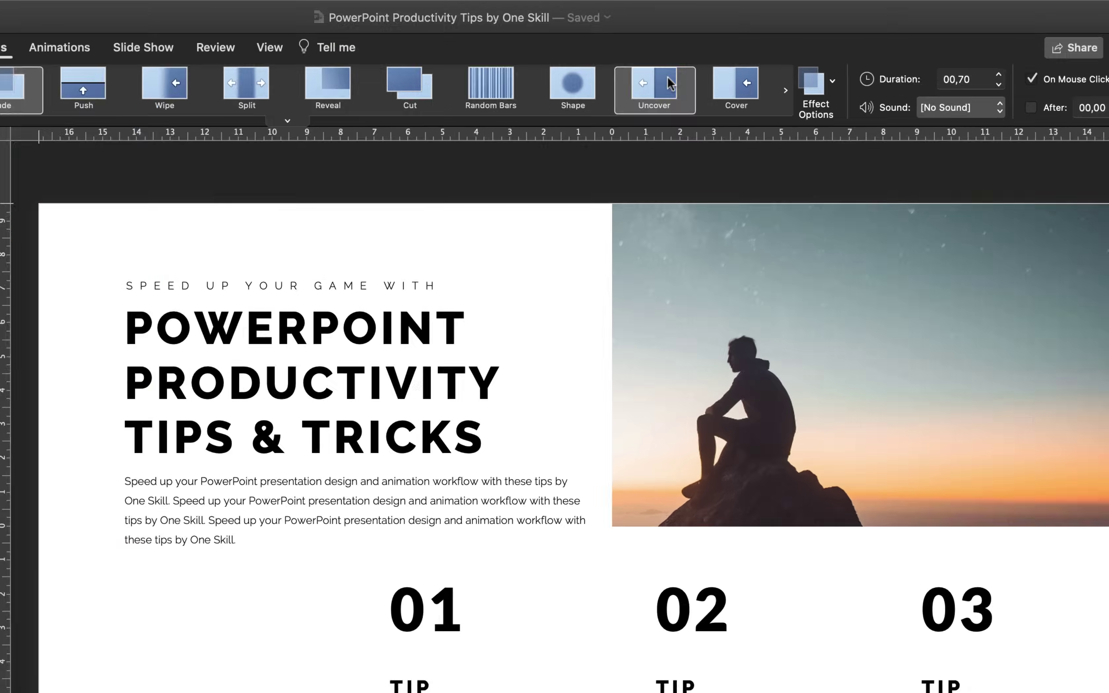
click(706, 59)
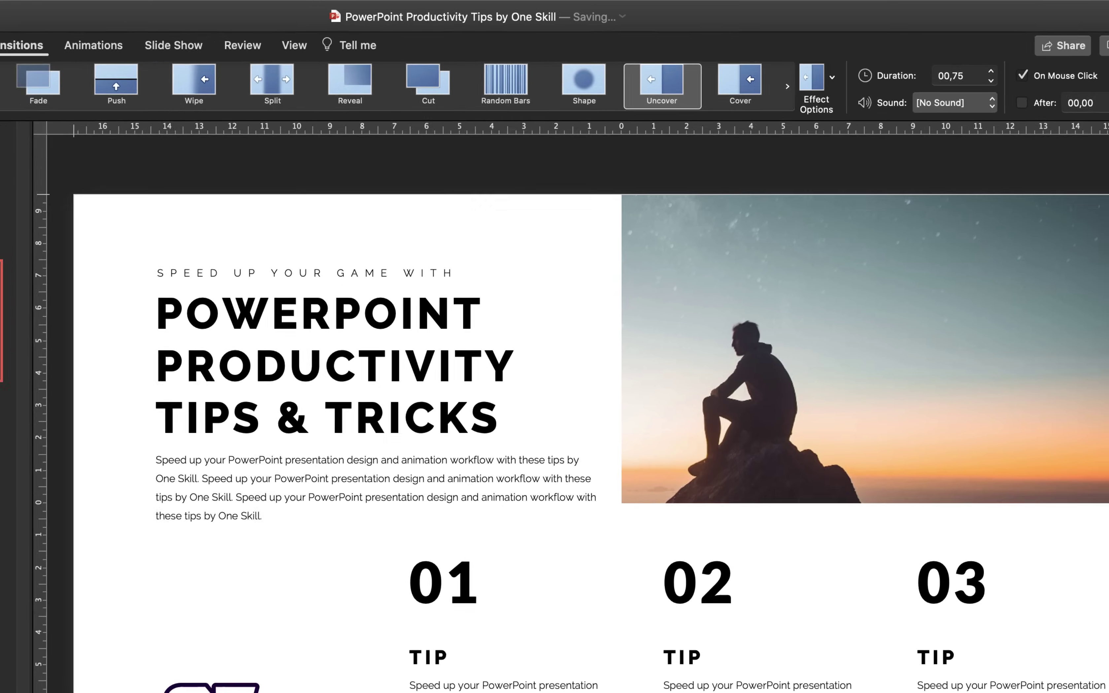
click(21, 64)
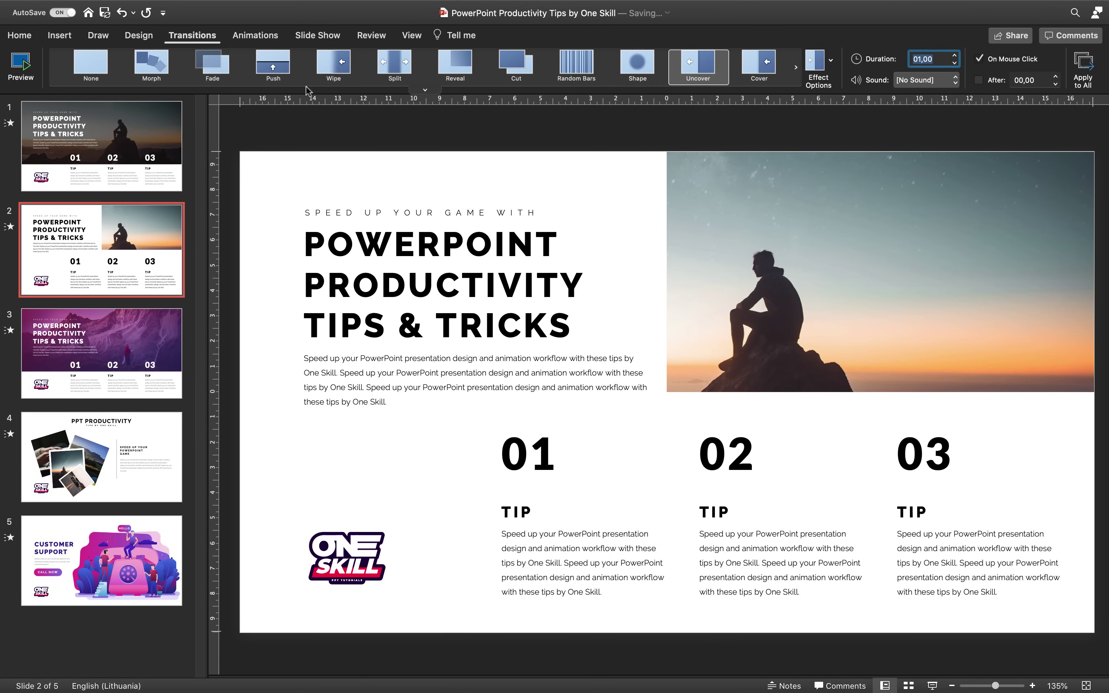
click(21, 64)
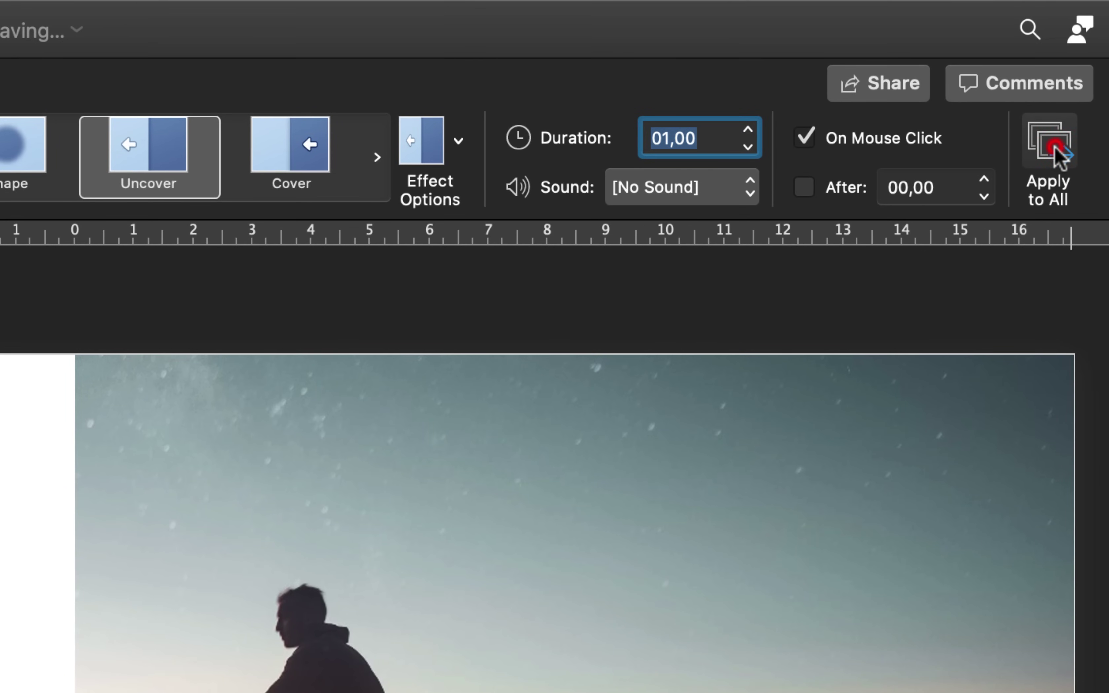
click(1053, 154)
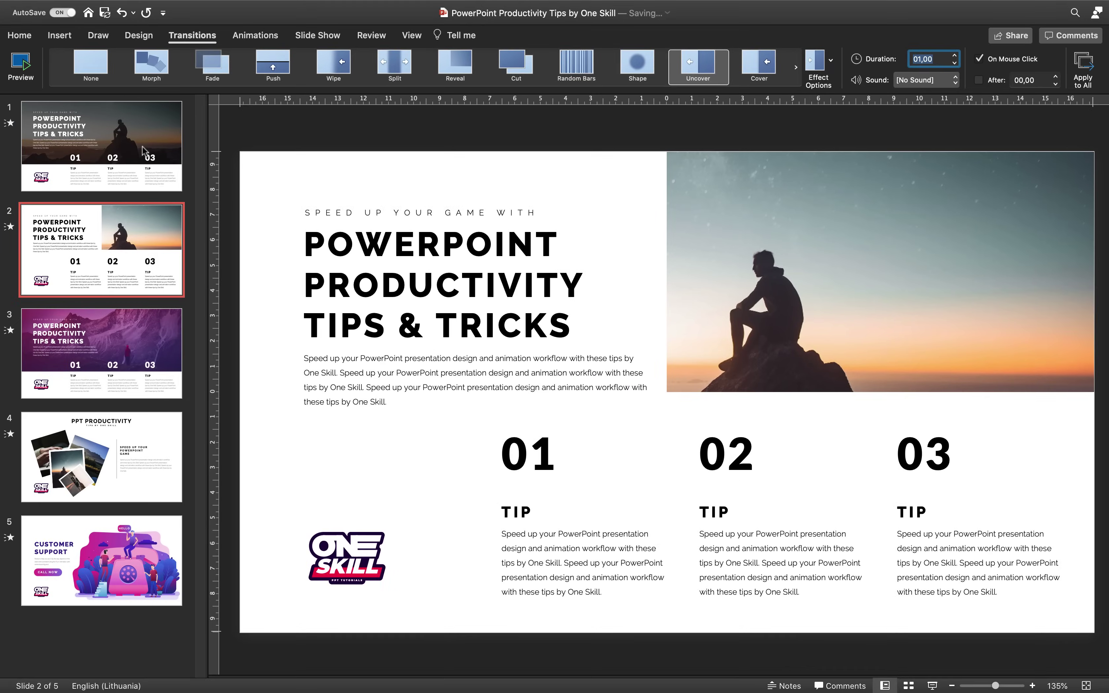
click(143, 148)
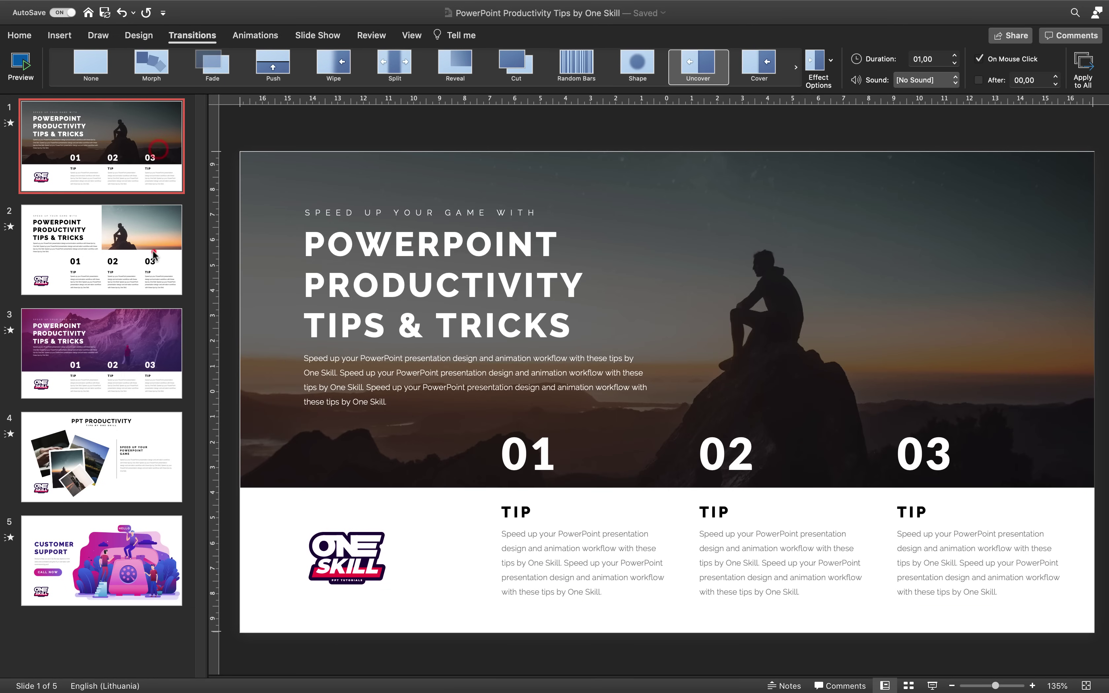
Step: Go to slide 2 to review it
click(154, 252)
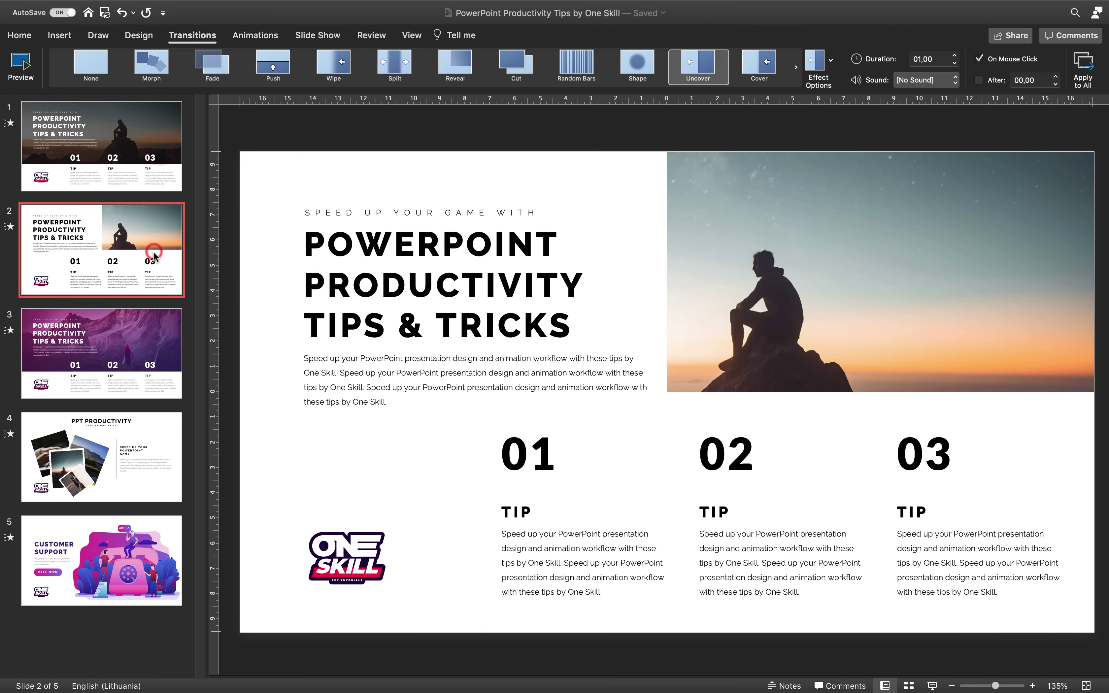